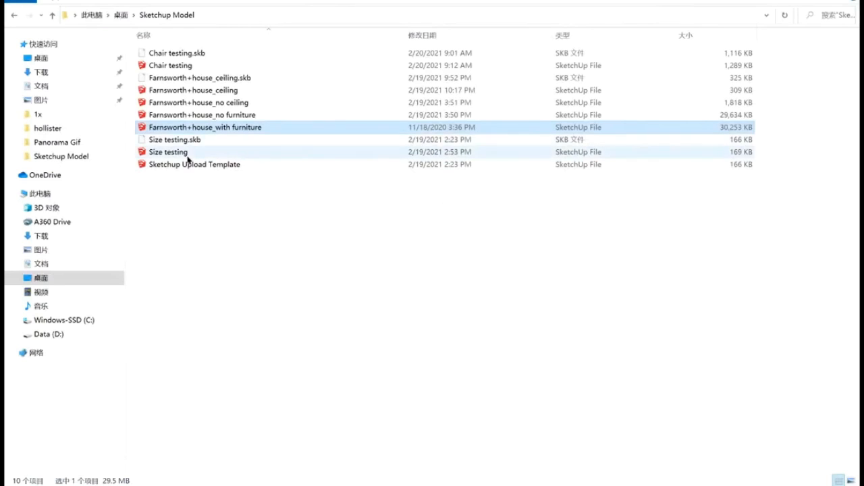
Copy the reference cube from the Size testing model and paste it into the Farnsworth house model.
left_click(188, 154)
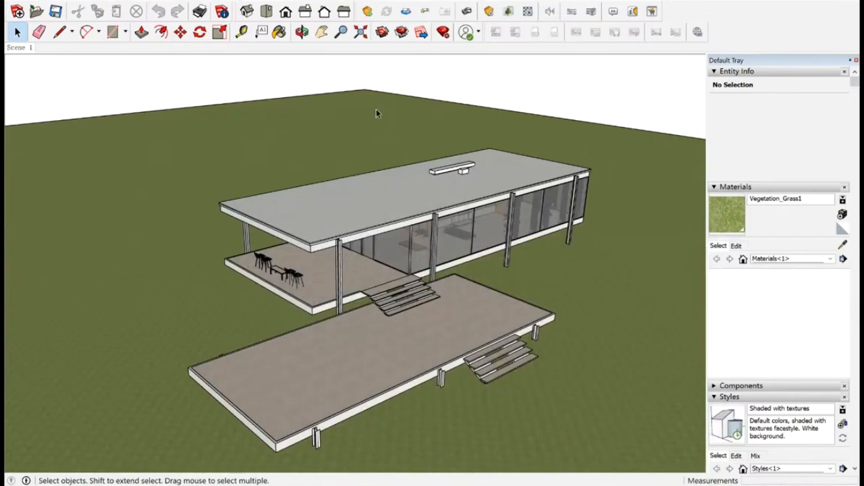
scroll(321, 191, "down", 4)
scroll(322, 192, "down", 3)
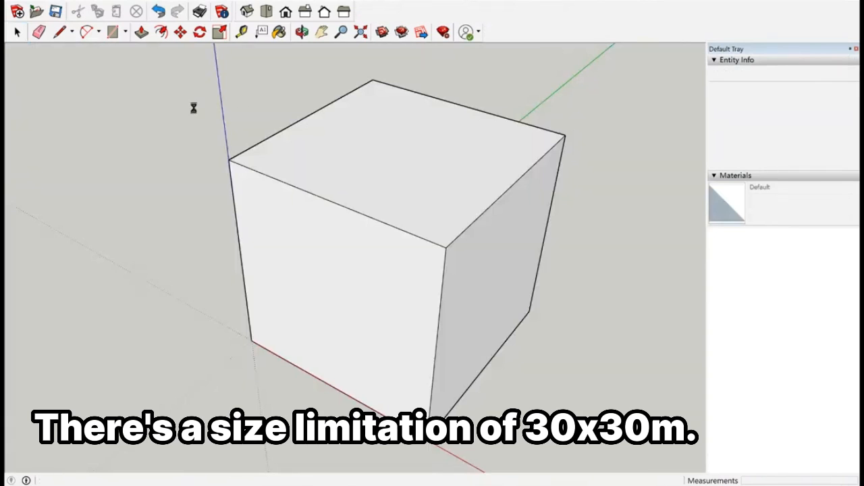
left_click(445, 260)
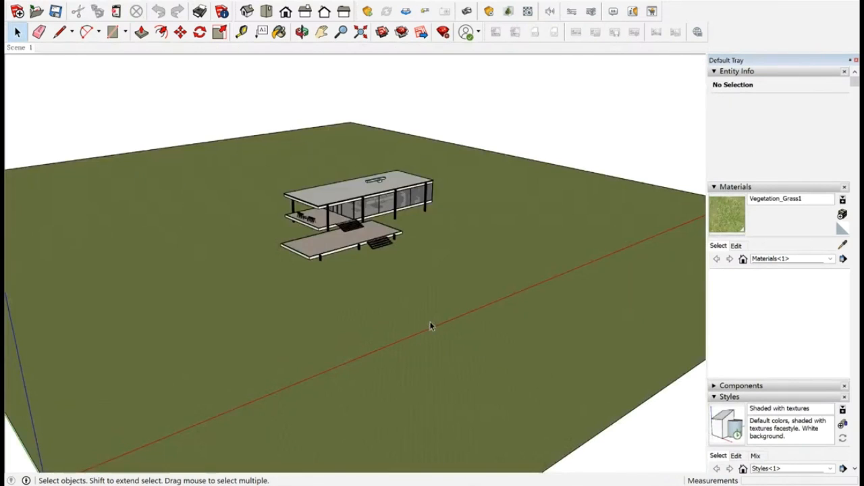
key("ctrl+v")
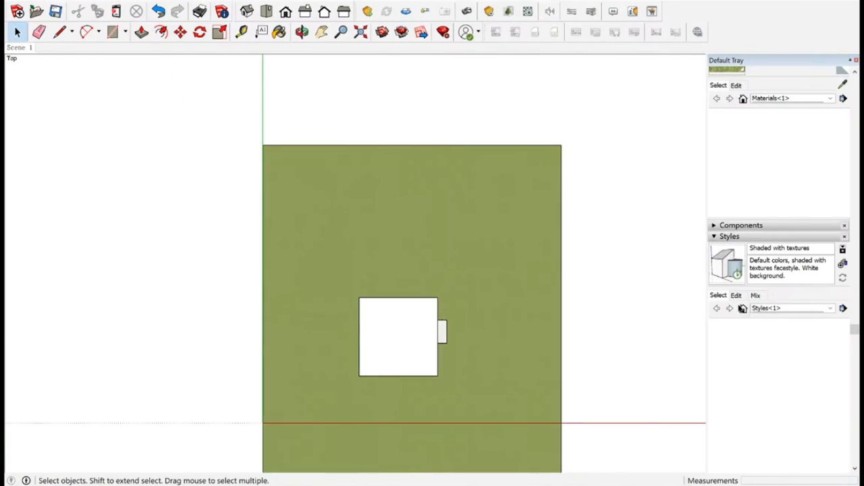
Turn on X-ray faces and move the reference cube over the house so its sides line up with the building's ends.
left_click(736, 295)
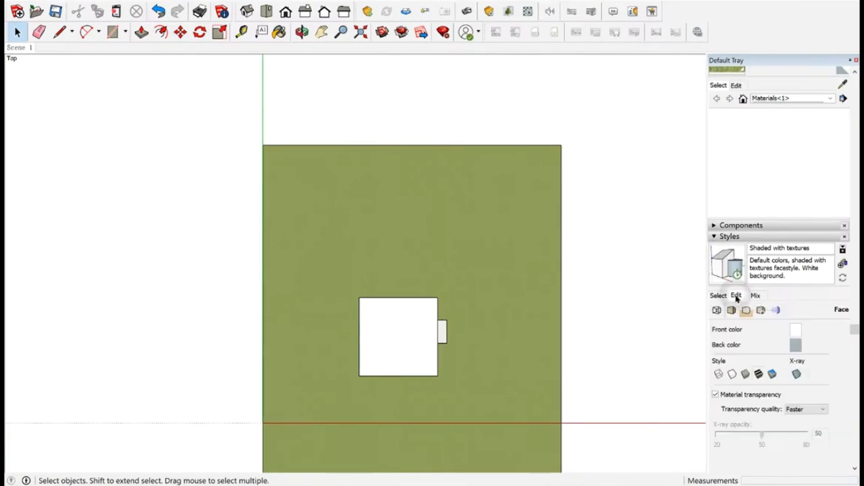
left_click(796, 375)
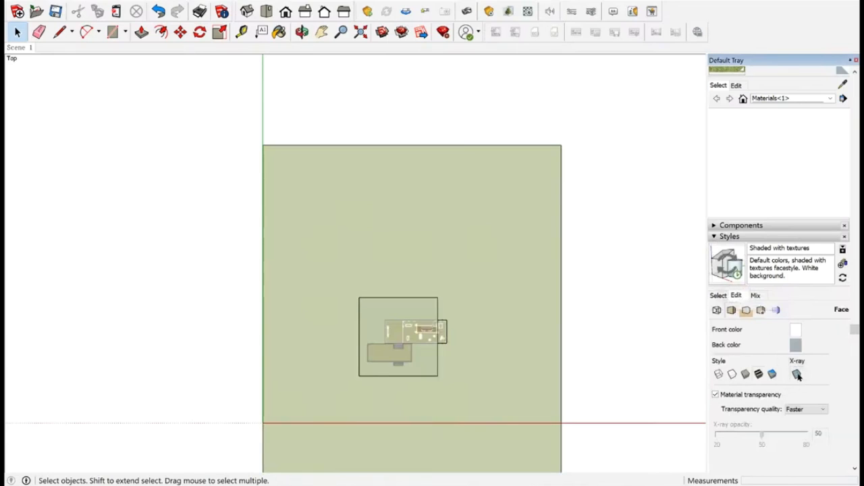
scroll(418, 364, "up", 3)
key("m")
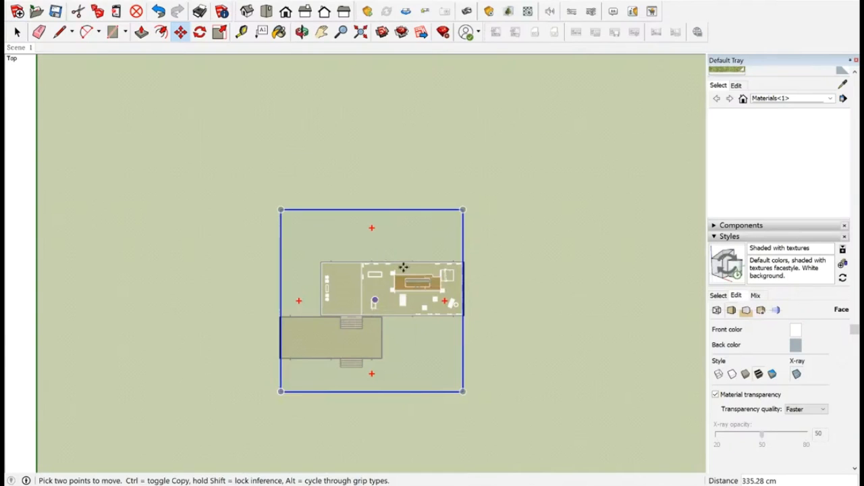
scroll(406, 325, "up", 1)
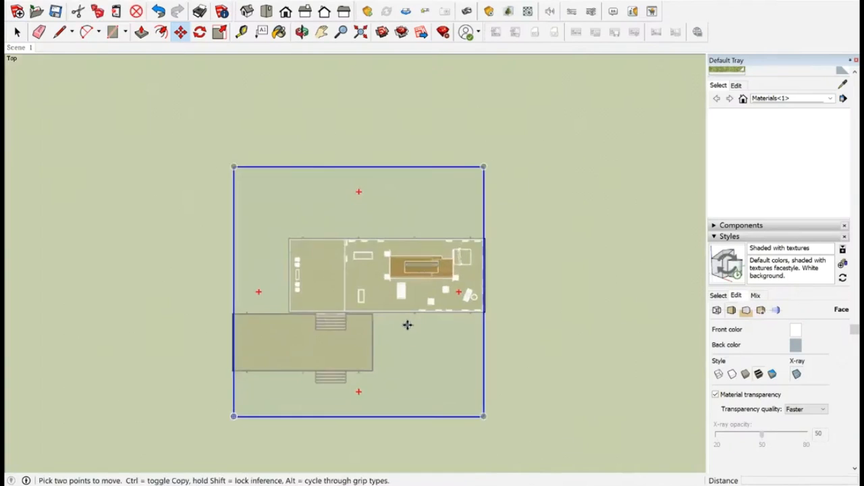
key("space")
Examine from angled and top views how the house and its terrace fit inside the reference cube.
middle_click_drag(416, 321, 411, 263)
scroll(410, 296, "up", 1)
scroll(408, 296, "down", 1)
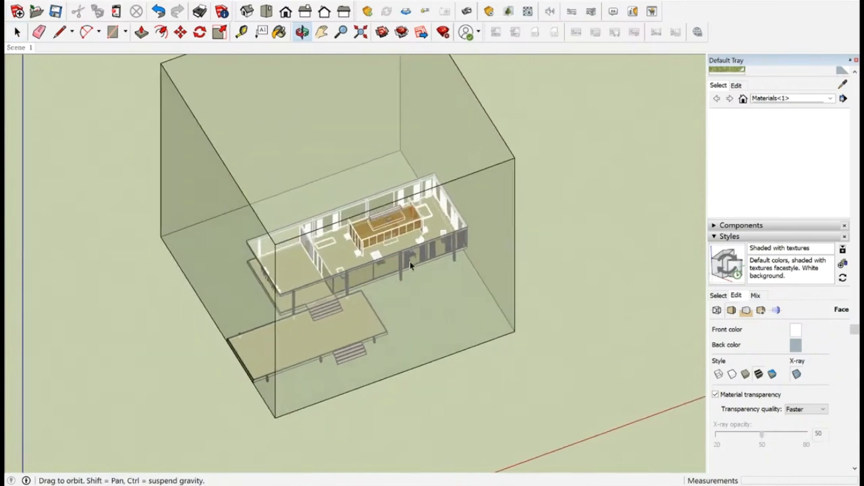
scroll(345, 317, "up", 2)
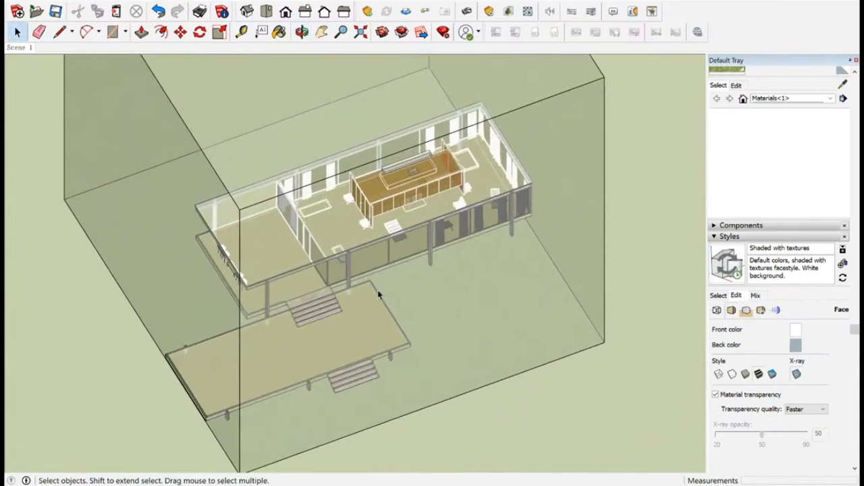
left_click(561, 96)
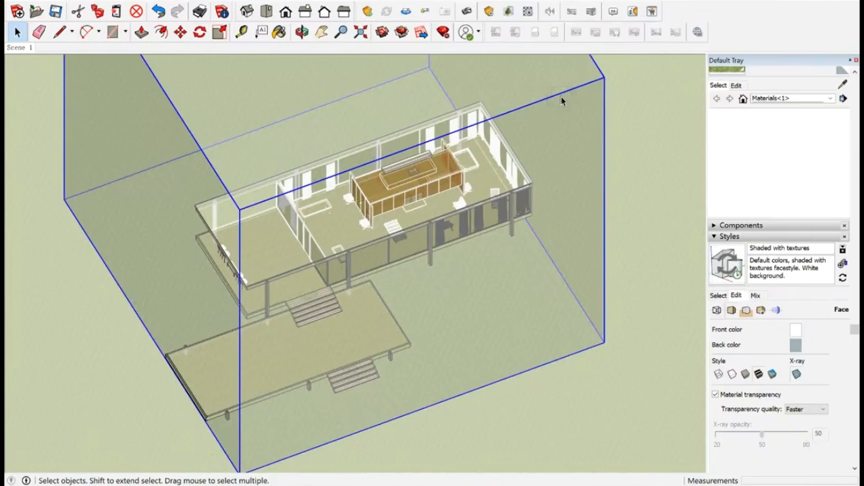
scroll(544, 231, "down", 2)
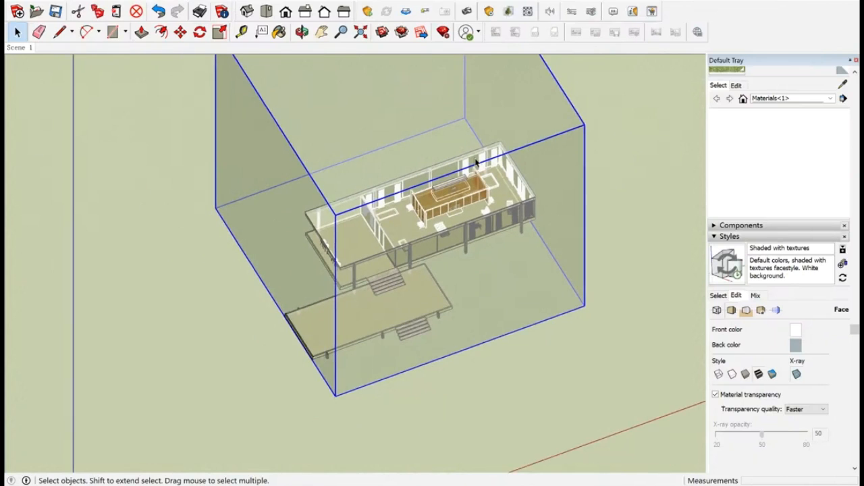
scroll(477, 163, "up", 3)
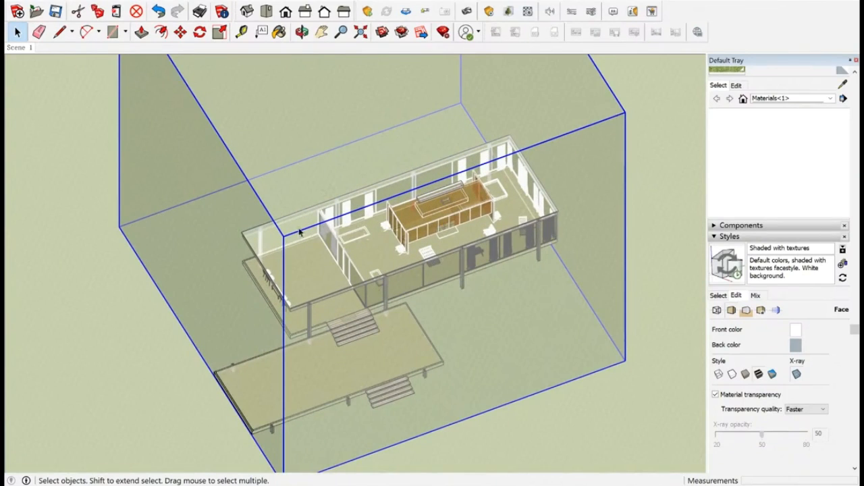
middle_click_drag(308, 254, 437, 304)
left_click(267, 11)
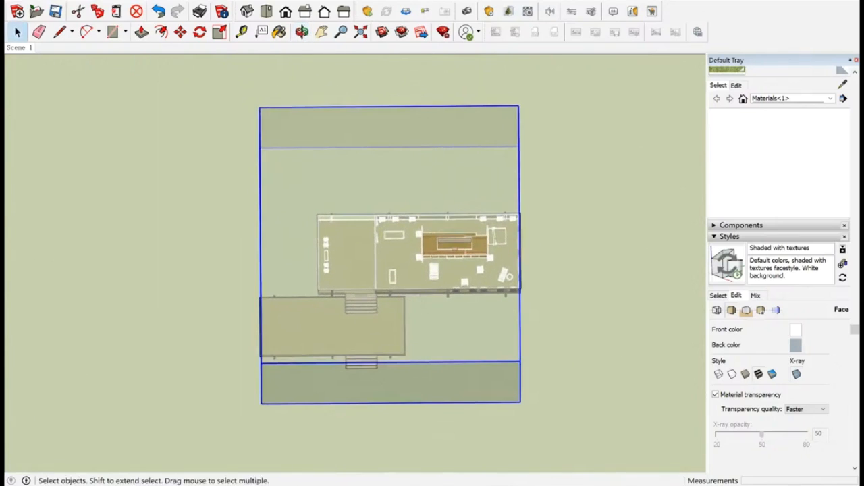
scroll(276, 229, "up", 2)
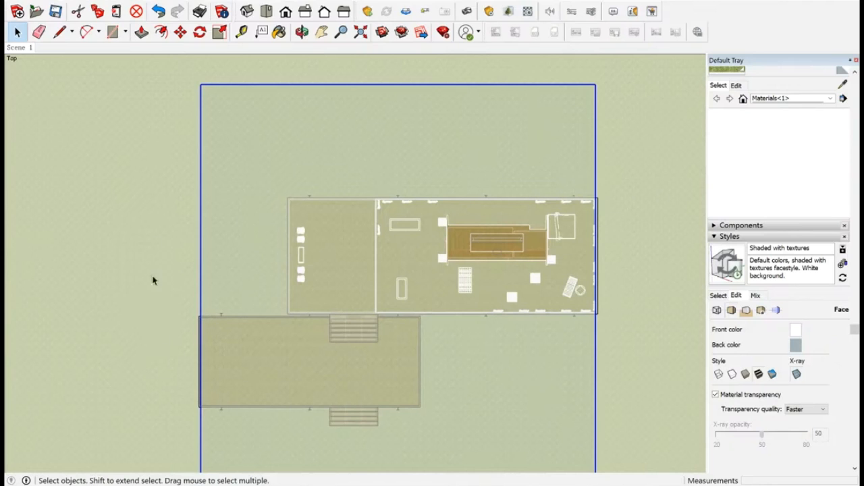
scroll(235, 212, "down", 2)
key("o")
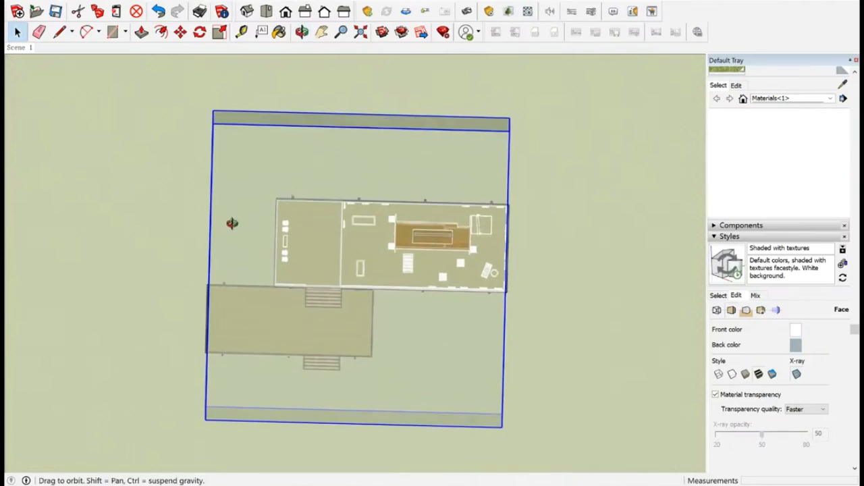
left_click_drag(225, 218, 250, 183)
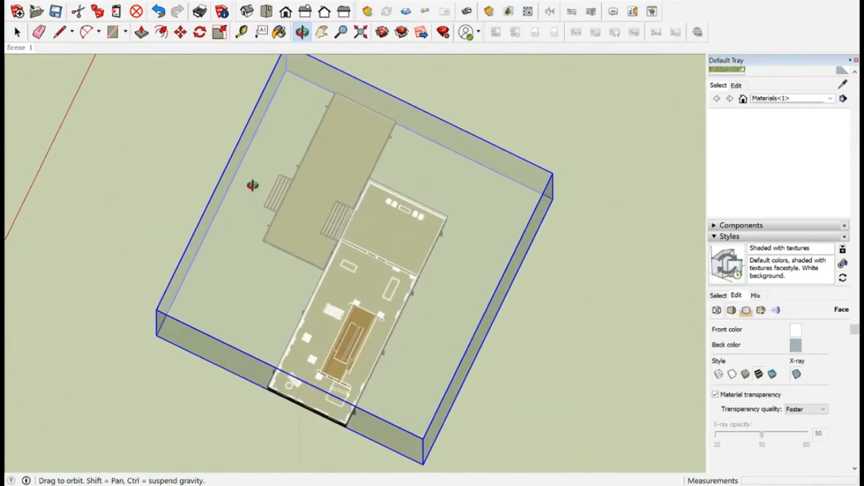
key("space")
middle_click_drag(413, 200, 313, 236)
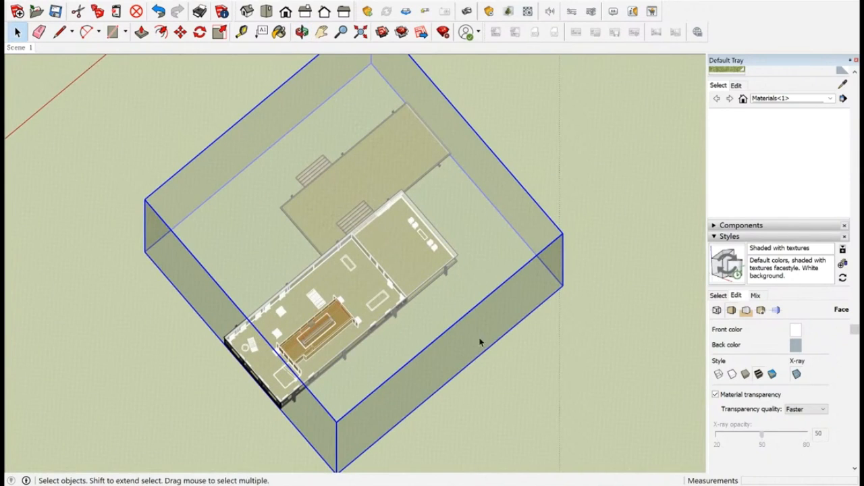
middle_click_drag(480, 342, 439, 291)
scroll(435, 294, "down", 5)
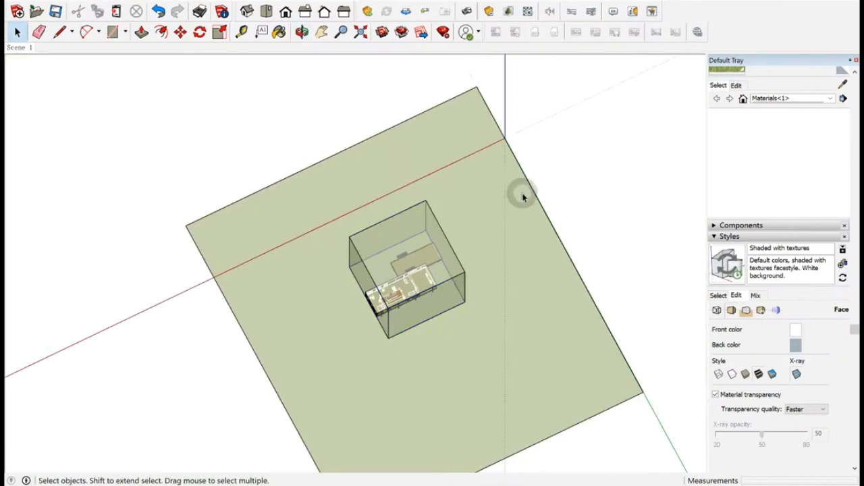
Compare the extent of the grass ground plane with the reference cube in angled and top views.
left_click(522, 197)
scroll(473, 239, "up", 4)
scroll(392, 172, "down", 2)
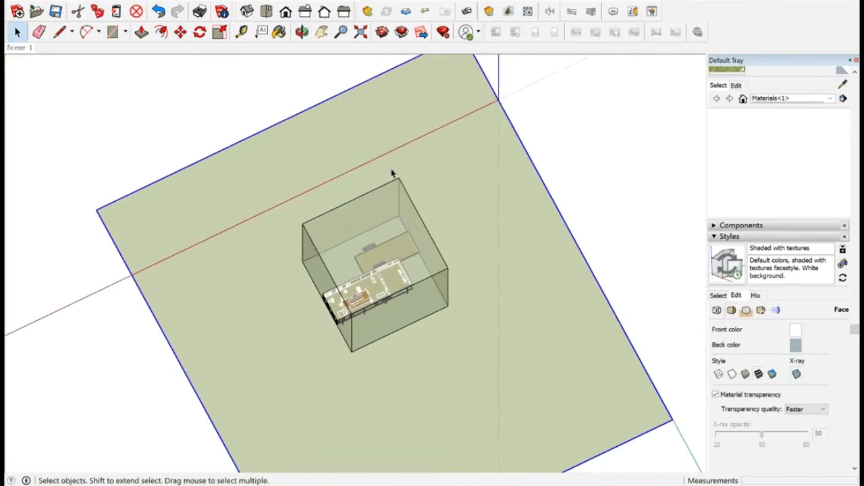
middle_click_drag(392, 173, 326, 104)
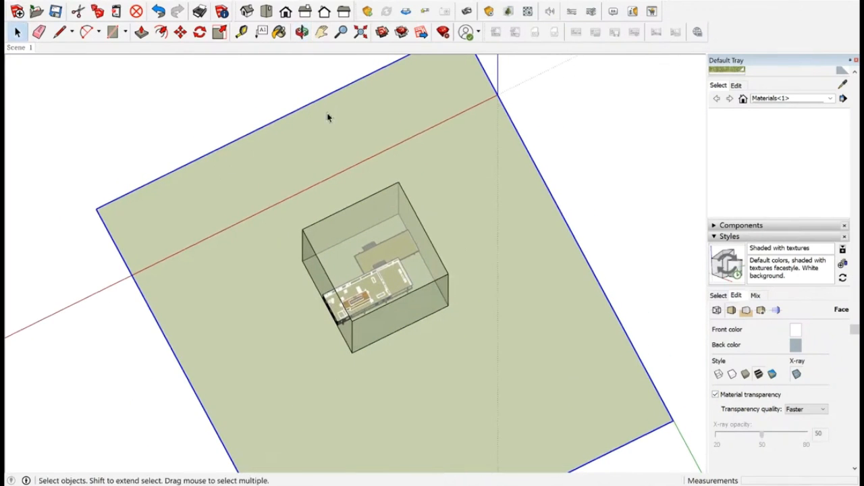
left_click(266, 12)
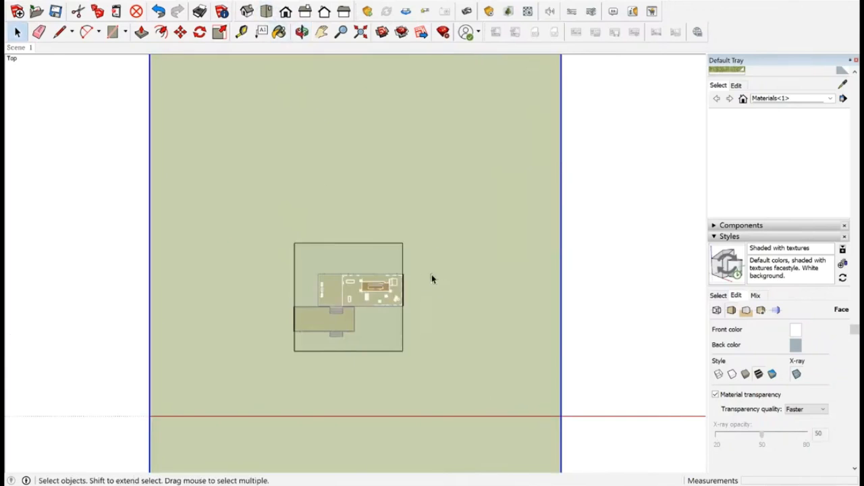
scroll(432, 279, "down", 2)
scroll(385, 304, "up", 3)
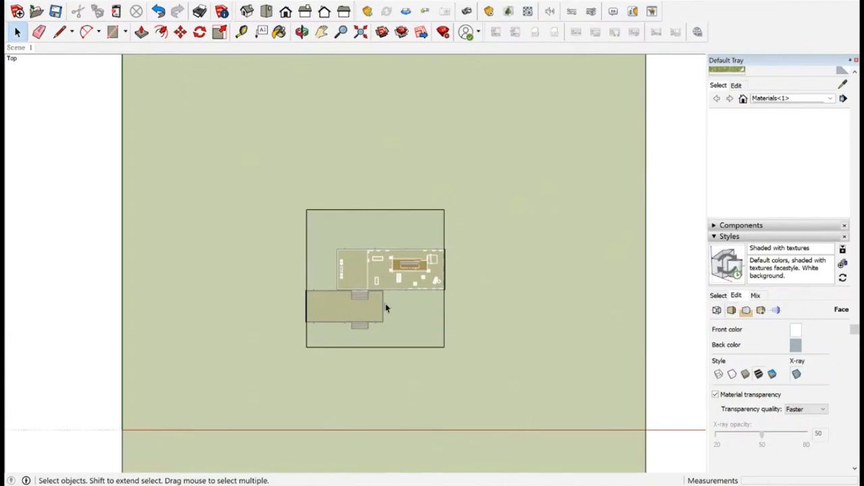
Delete the reference cube and turn off X-ray faces.
left_click(438, 221)
key("Delete")
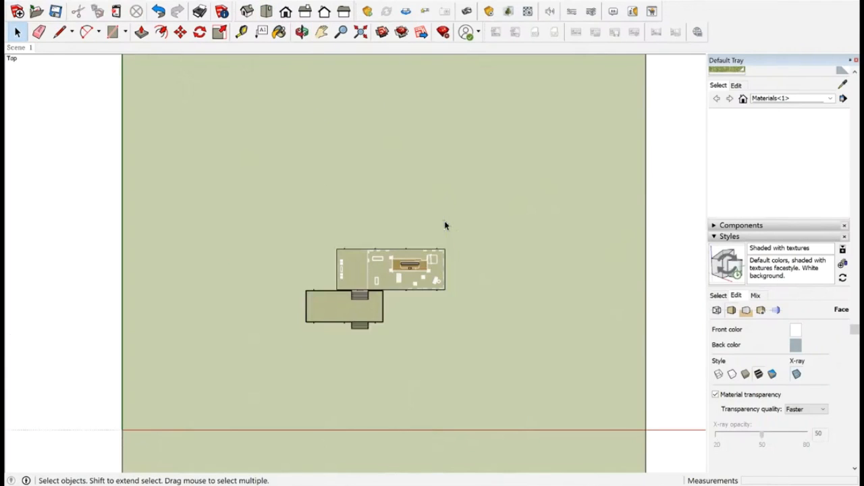
left_click(796, 374)
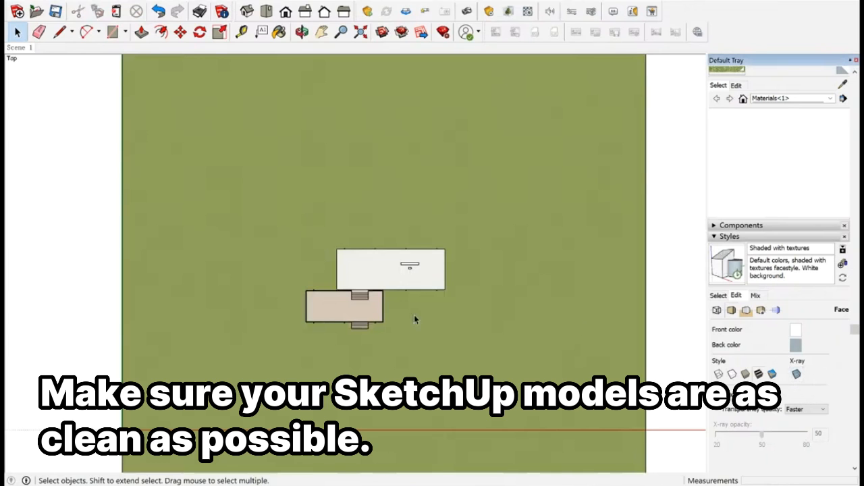
Delete the grass ground plane around the house.
middle_click_drag(293, 344, 473, 300)
middle_click_drag(451, 355, 457, 304)
left_click(513, 272)
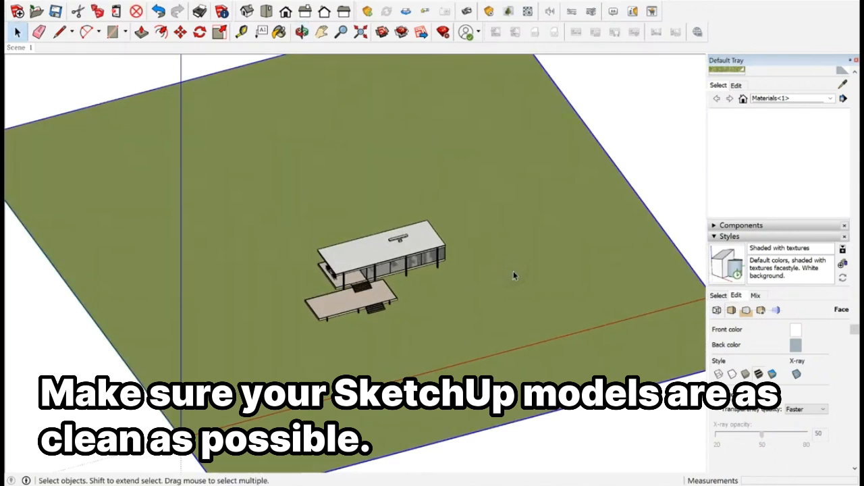
key("Delete")
scroll(379, 259, "up", 5)
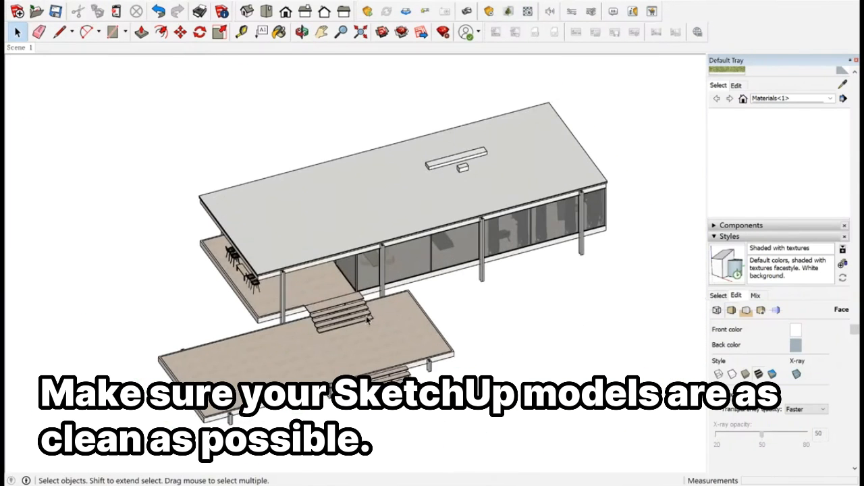
Delete the low table and the two chairs nearest the steps on the covered porch.
mouse_move(511, 341)
middle_mouse_down()
mouse_move(526, 272)
mouse_move(521, 313)
mouse_move(534, 345)
mouse_move(589, 289)
middle_mouse_up()
scroll(447, 358, "up", 3)
scroll(547, 329, "down", 3)
scroll(534, 342, "up", 3)
scroll(90, 255, "up", 5)
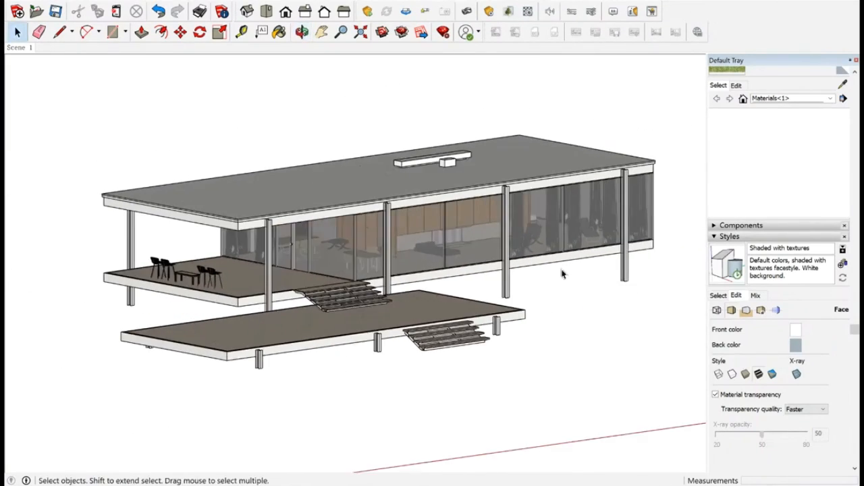
scroll(118, 263, "up", 5)
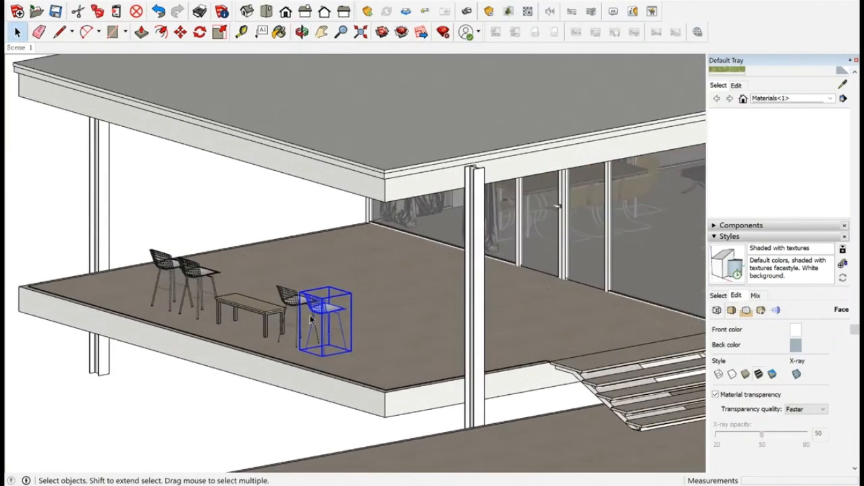
left_click(298, 292, "shift")
left_click(222, 322, "shift")
left_click(90, 250, "shift")
left_click(43, 228, "shift")
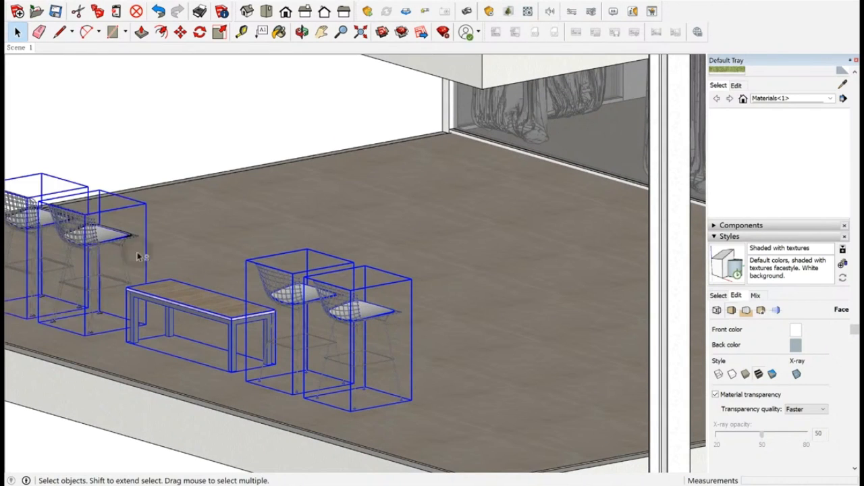
scroll(375, 278, "down", 3)
middle_click_drag(378, 278, 355, 296)
key("Delete")
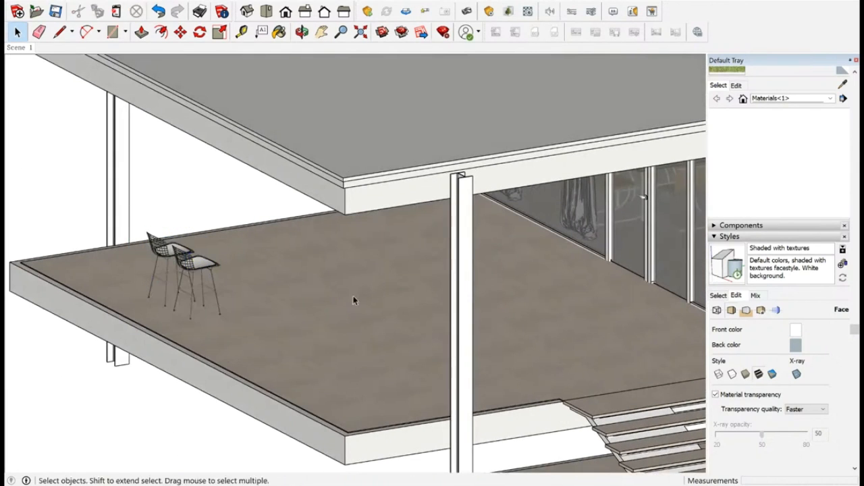
Delete the two remaining chairs at the far end of the covered porch.
left_click(196, 271)
key("Delete")
left_click(192, 267)
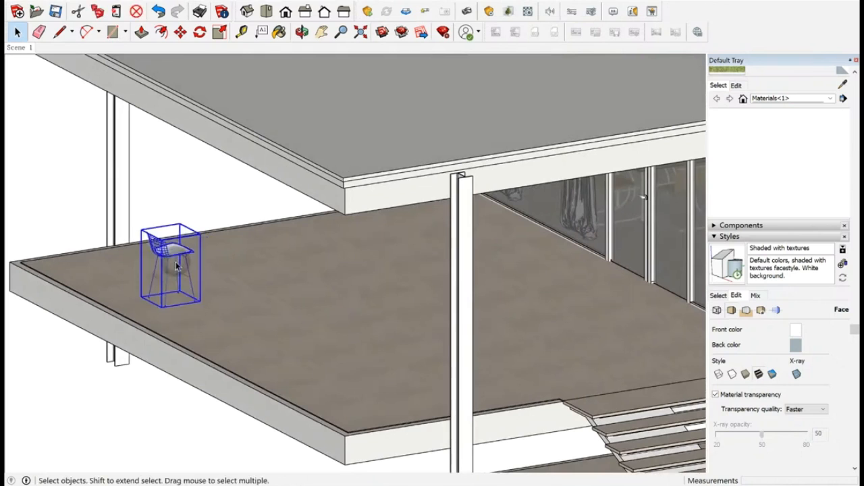
key("Delete")
Delete the outer roof slab with its edge fascia from the house.
scroll(27, 315, "down", 4)
middle_click_drag(27, 315, 341, 266)
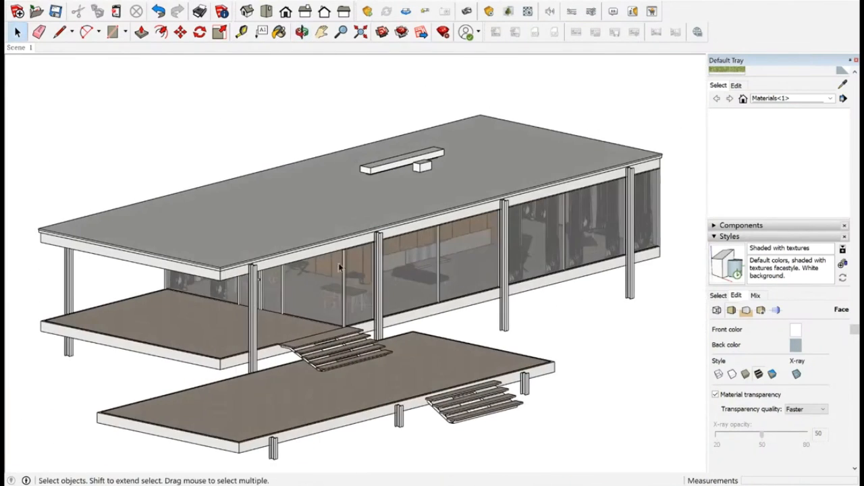
scroll(182, 262, "up", 3)
middle_click_drag(304, 291, 291, 295)
scroll(256, 287, "up", 2)
left_click(200, 292)
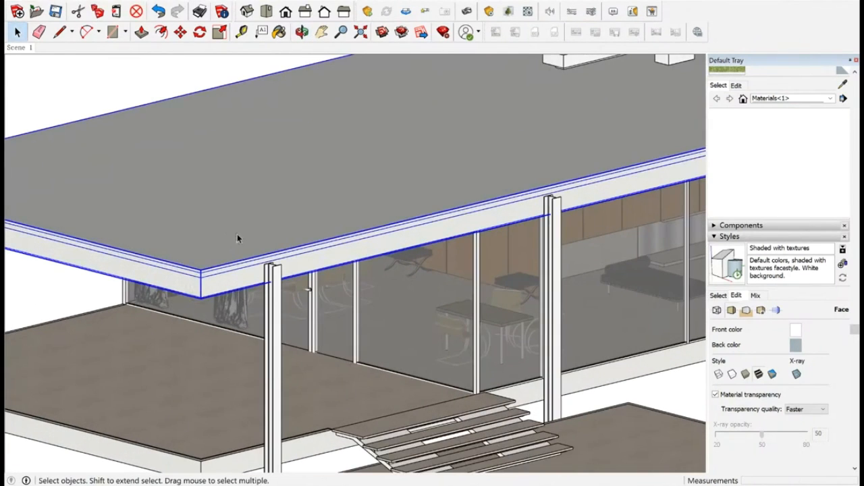
key("Delete")
Delete the remaining flat roof and ceiling surfaces together with the rooftop boxes above the wooden core.
scroll(223, 301, "down", 3)
scroll(240, 276, "up", 2)
left_click(219, 265)
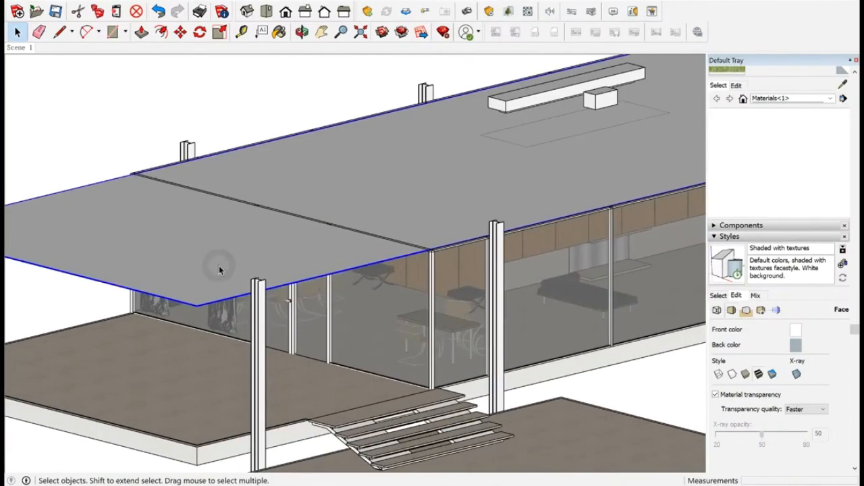
scroll(219, 265, "down", 3)
scroll(292, 283, "up", 2)
key("Delete")
scroll(432, 203, "up", 2)
middle_click_drag(432, 202, 486, 223)
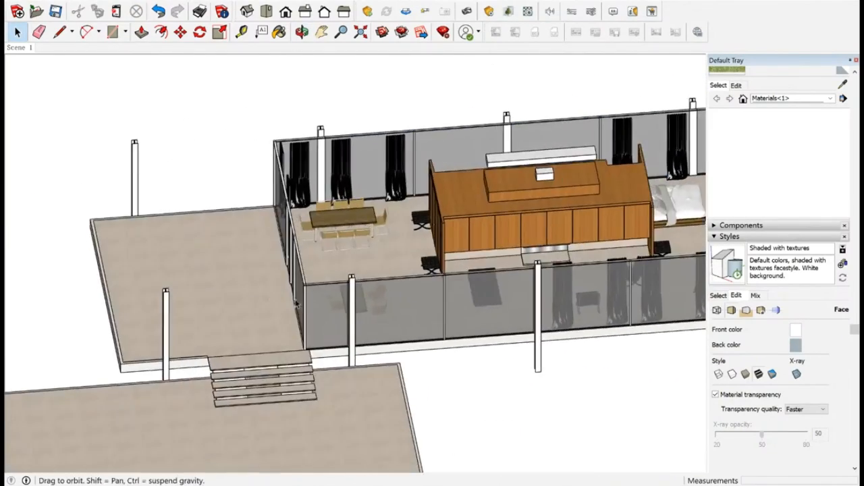
scroll(520, 230, "up", 5)
key("Delete")
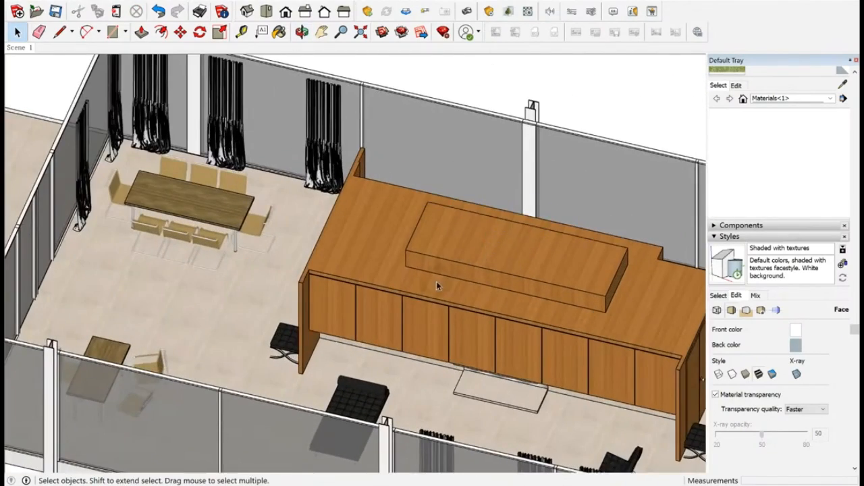
Delete the long dining table and all the chairs around it at the porch end of the interior.
scroll(437, 280, "down", 3)
scroll(309, 202, "up", 6)
left_click(317, 161)
key("Delete")
left_click(281, 153)
key("Delete")
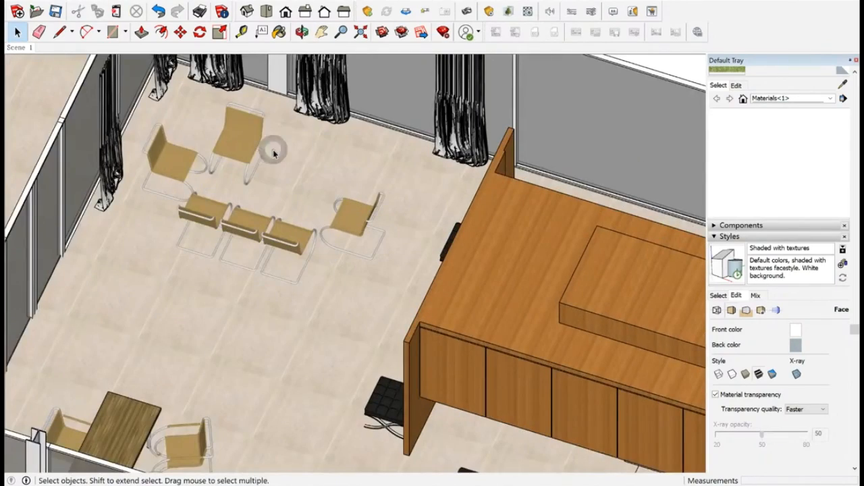
left_click(239, 147)
key("Delete")
left_click(183, 161)
key("Delete")
left_click(332, 232)
key("Delete")
Delete the small wooden table and its three chairs beside the glass wall.
middle_click_drag(332, 231, 243, 226)
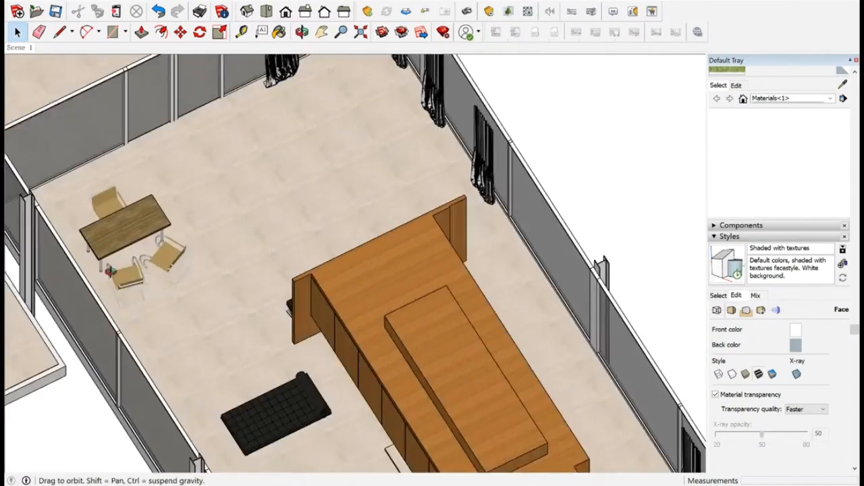
scroll(156, 217, "up", 3)
left_click(135, 229)
key("Delete")
left_click(129, 296)
key("Delete")
left_click(273, 350)
key("Delete")
left_click(273, 233)
key("Delete")
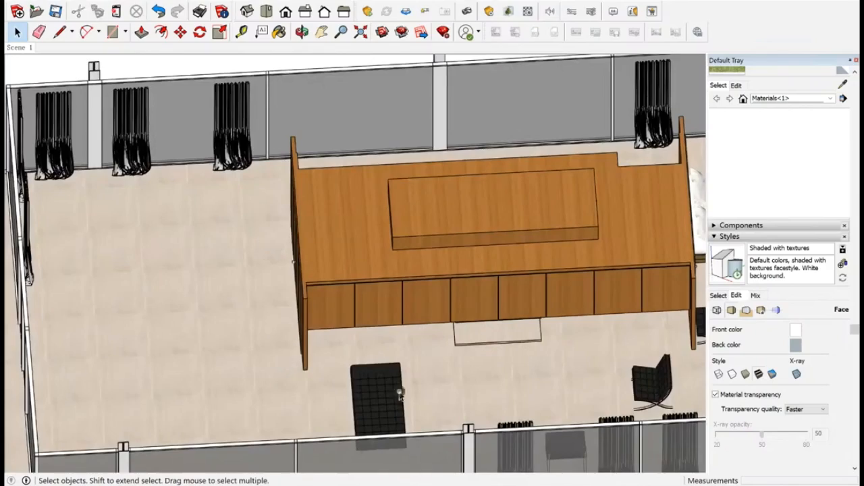
Delete the black daybed in front of the wooden core, plus the bed and black chair furniture at the bedroom end.
left_click(396, 389)
key("Delete")
scroll(397, 391, "down", 2)
middle_click_drag(397, 392, 378, 398)
left_click(583, 177)
key("Delete")
left_click(610, 368)
key("Delete")
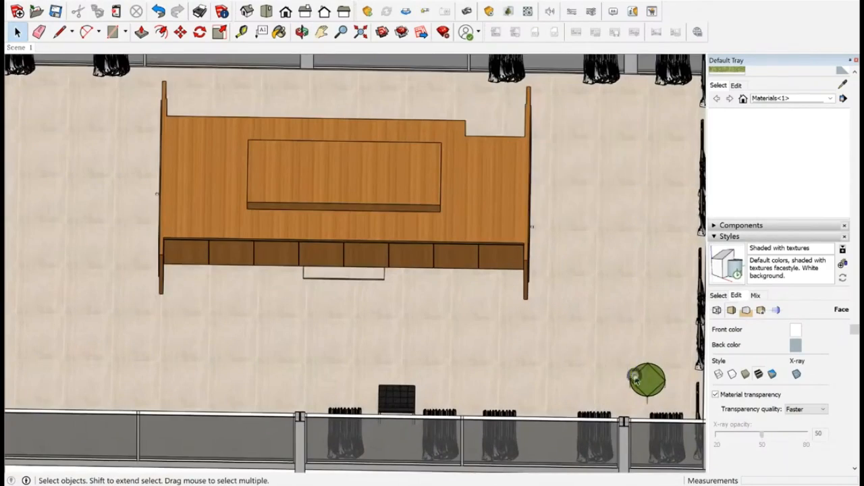
Delete the round green object in the bedroom-end corner and the last black chair by the front glass wall.
left_click(646, 378)
key("Delete")
middle_click_drag(647, 378, 209, 326)
left_click(276, 333)
scroll(567, 277, "down", 1)
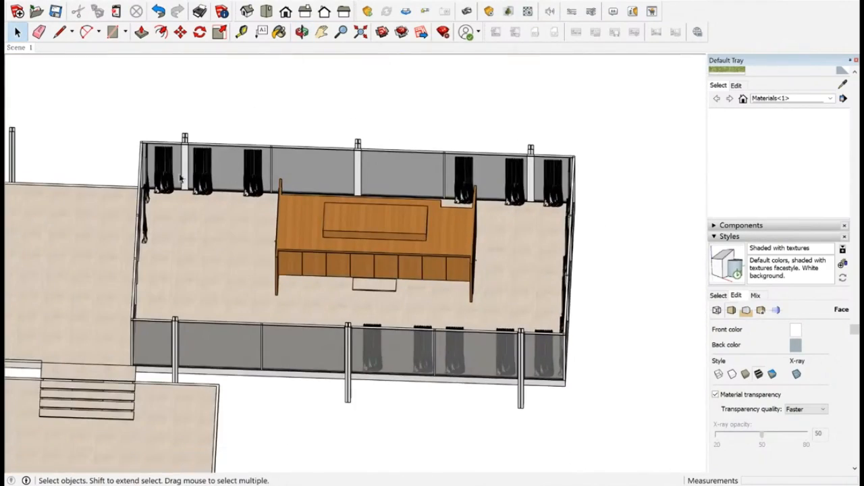
Delete the curtains along the porch-side end wall and the adjoining stretch of the rear glass wall.
scroll(180, 175, "up", 3)
middle_click_drag(222, 226, 195, 177)
left_click(181, 168)
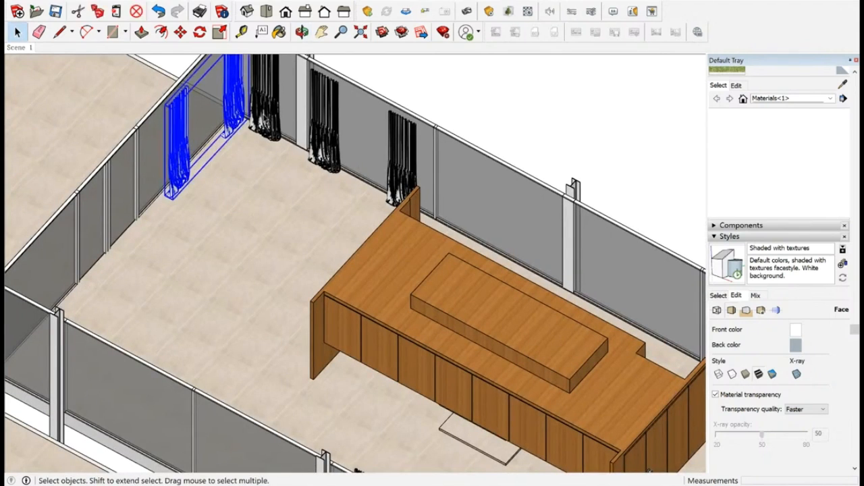
left_click(266, 120)
left_click(328, 135)
key("Delete")
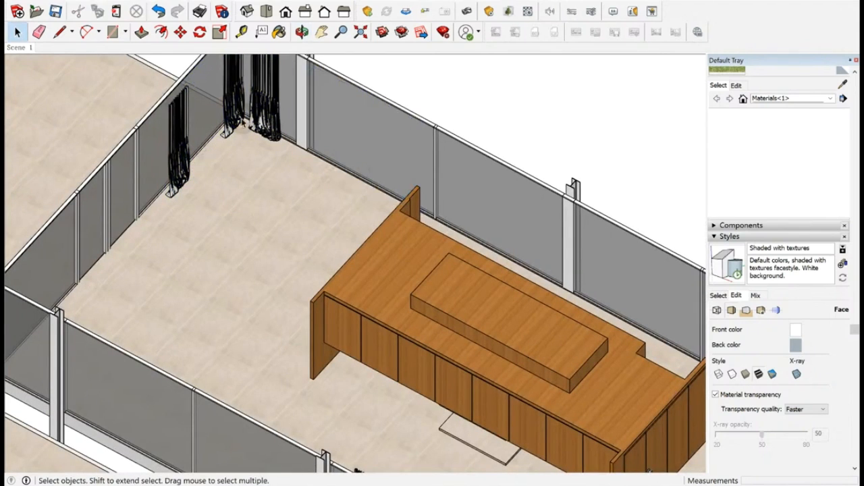
left_click(232, 123)
key("Delete")
left_click(262, 120)
key("Delete")
Delete the curtains on the rear glass wall at the bedroom end of the house.
scroll(187, 166, "down", 2)
scroll(188, 172, "down", 2)
middle_click_drag(188, 172, 358, 230)
scroll(361, 229, "up", 3)
left_click(328, 225)
key("Delete")
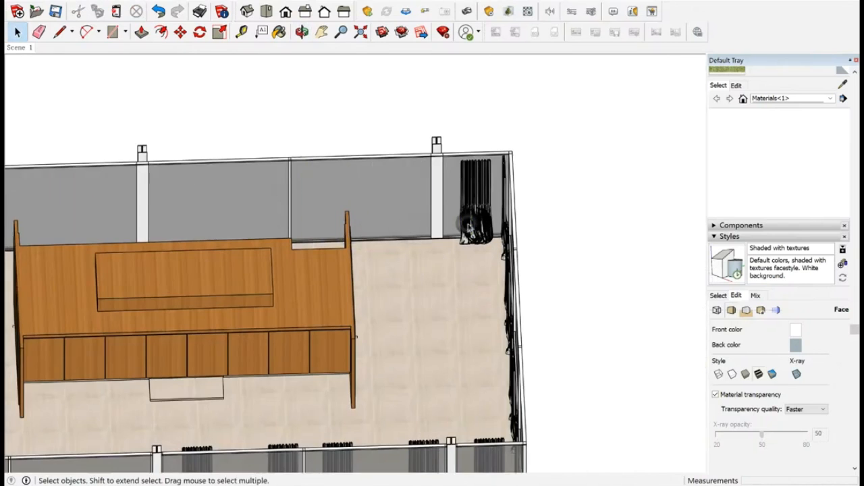
left_click(465, 227)
key("Delete")
Delete the curtain pair on the bedroom end wall nearest the rear corner.
scroll(249, 157, "down", 2)
middle_click_drag(288, 221, 526, 220)
scroll(342, 260, "up", 2)
left_click(363, 243)
key("Delete")
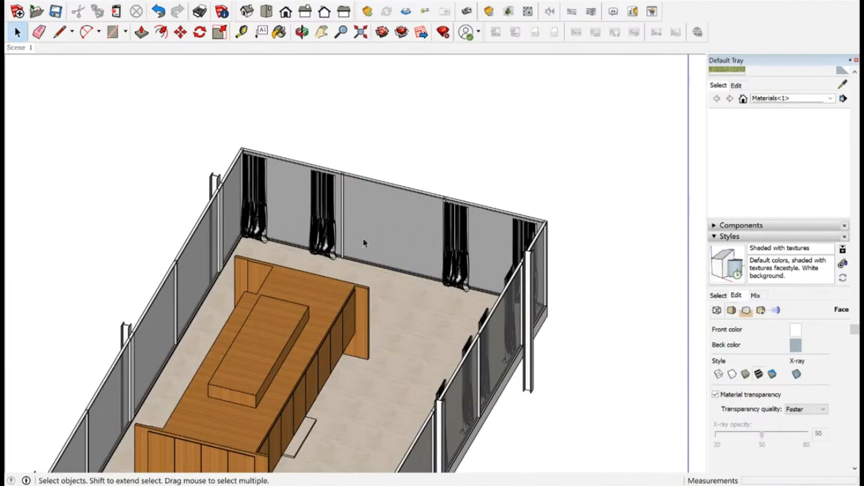
left_click(320, 241)
key("Delete")
Delete the last curtain pair on the bedroom end wall and all curtains along the front glass wall.
middle_click_drag(319, 240, 639, 288)
scroll(365, 236, "up", 2)
left_click(332, 244)
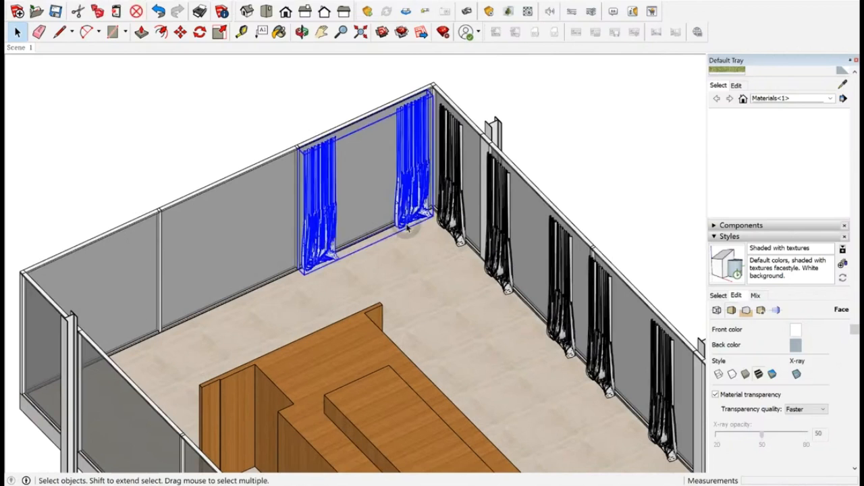
key("Delete")
left_click(451, 202)
key("Delete")
left_click(530, 186)
key("Delete")
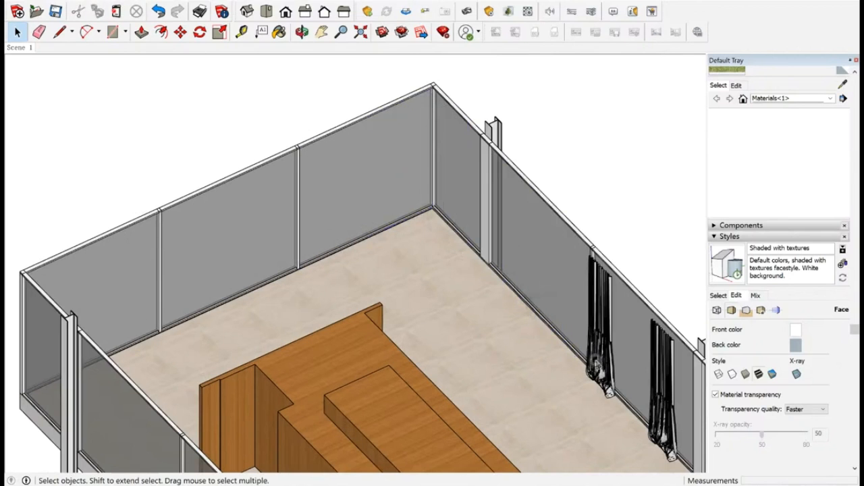
left_click(593, 360)
key("Delete")
scroll(353, 166, "down", 4)
middle_click_drag(601, 260, 274, 248)
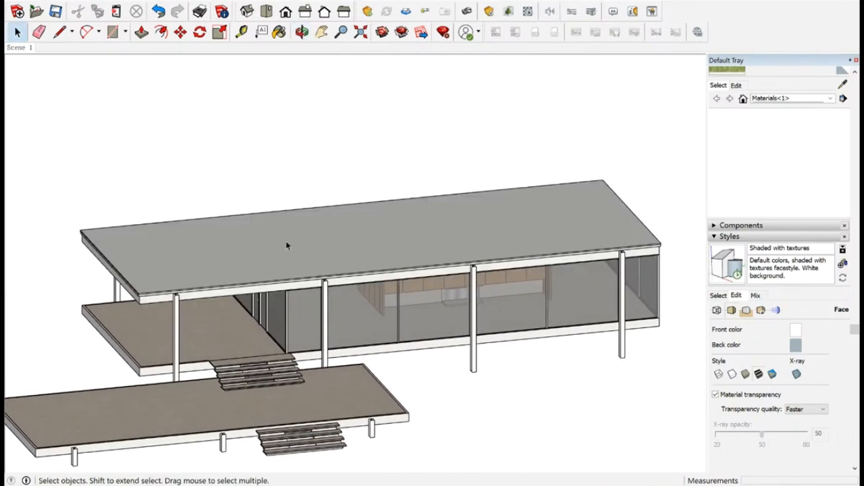
middle_click_drag(286, 242, 313, 254)
scroll(318, 292, "down", 10)
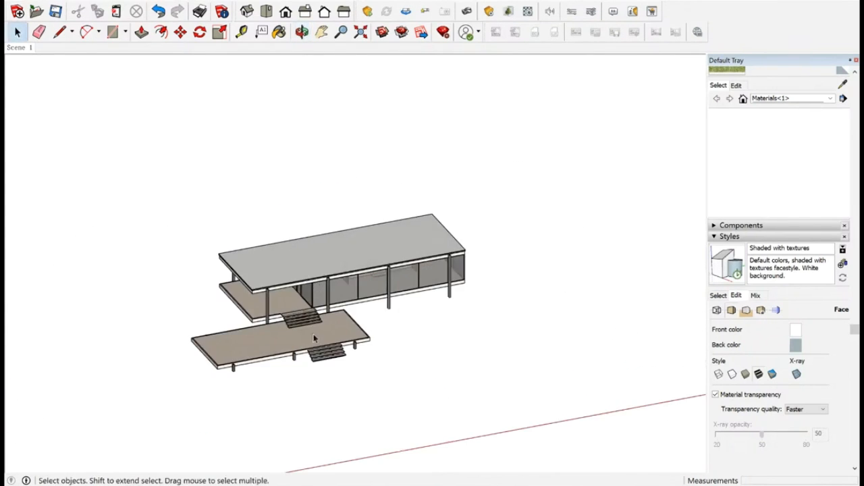
scroll(261, 344, "up", 5)
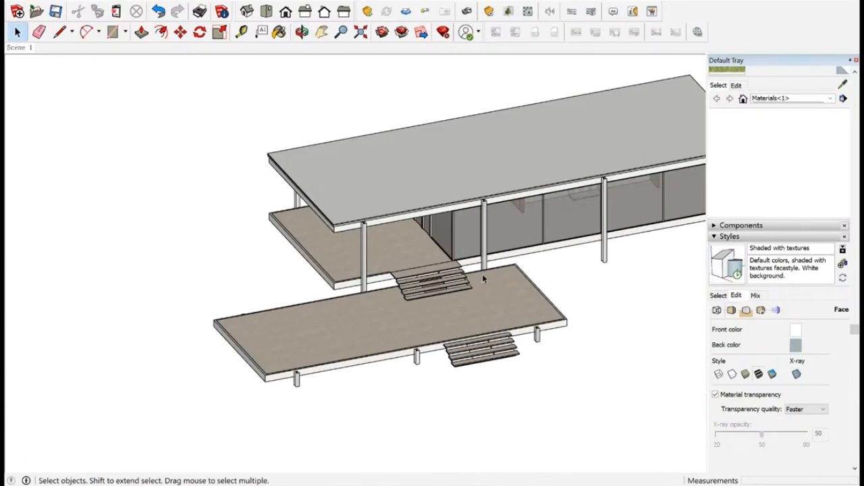
middle_click_drag(459, 277, 312, 321, "shift")
scroll(310, 325, "up", 1)
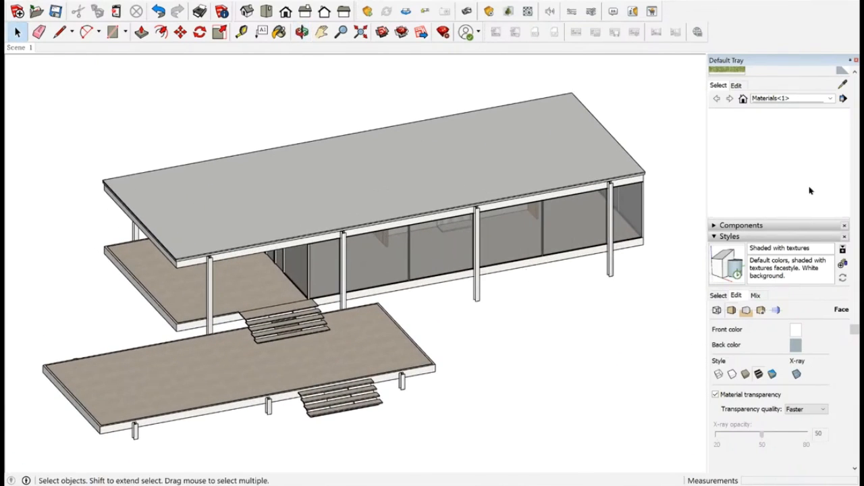
List the materials stored in the model and look through them for ones no longer used.
left_click(736, 85)
left_click(717, 86)
left_click(770, 98)
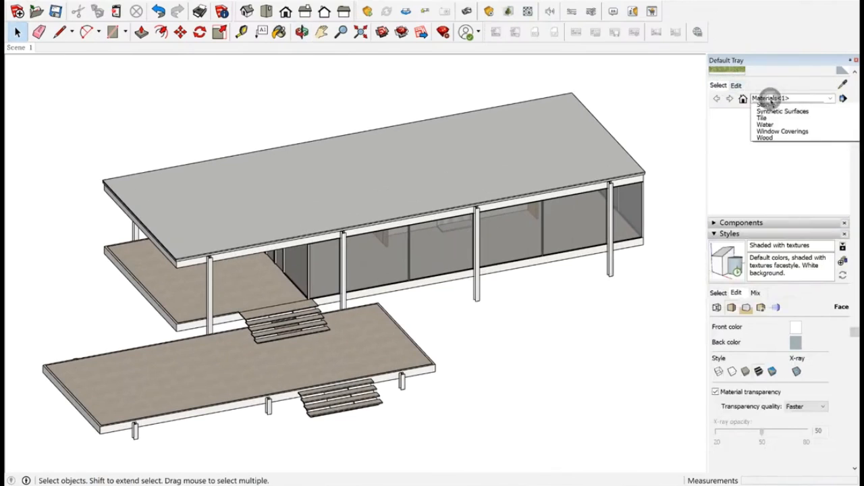
left_click(770, 108)
scroll(785, 194, "down", 3)
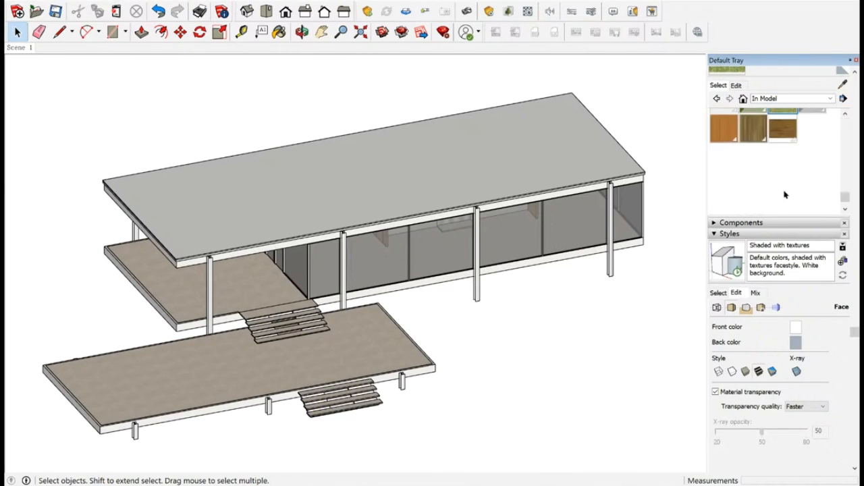
scroll(784, 195, "up", 5)
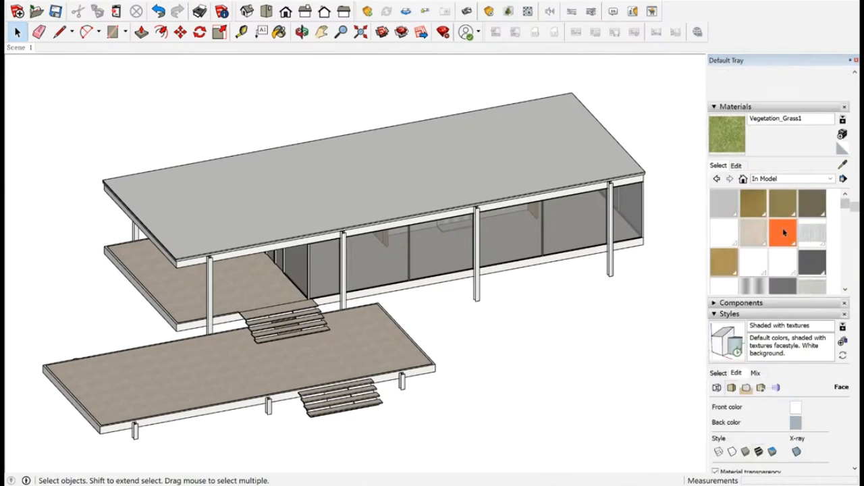
scroll(759, 228, "down", 1)
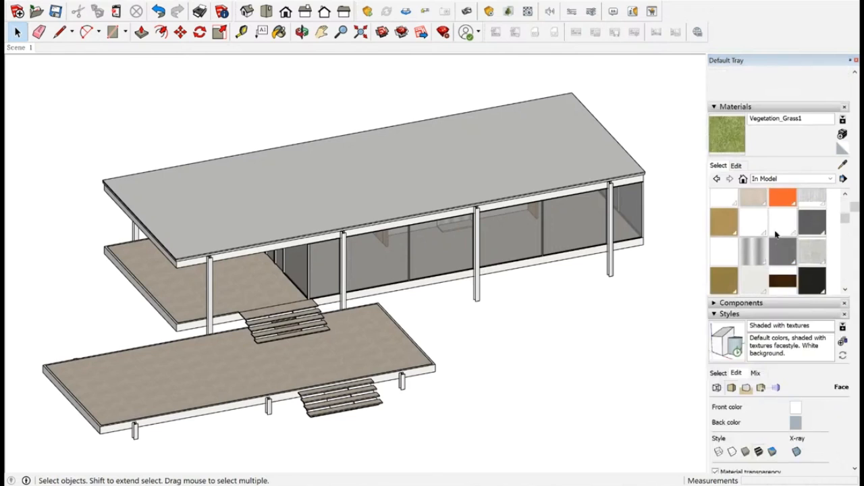
scroll(756, 252, "down", 5)
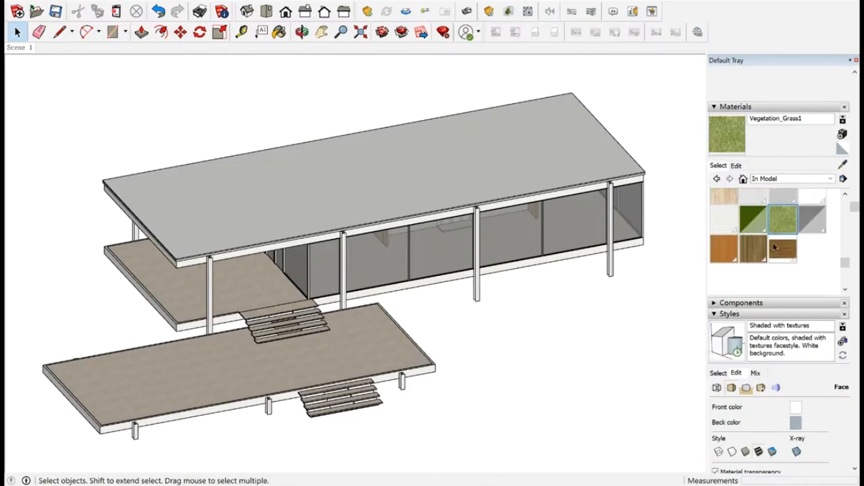
scroll(774, 247, "up", 8)
scroll(807, 254, "down", 3)
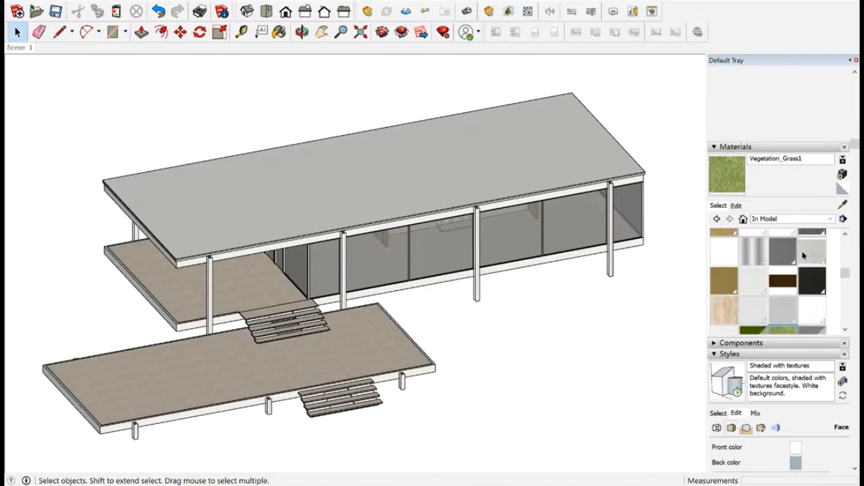
scroll(781, 283, "down", 3)
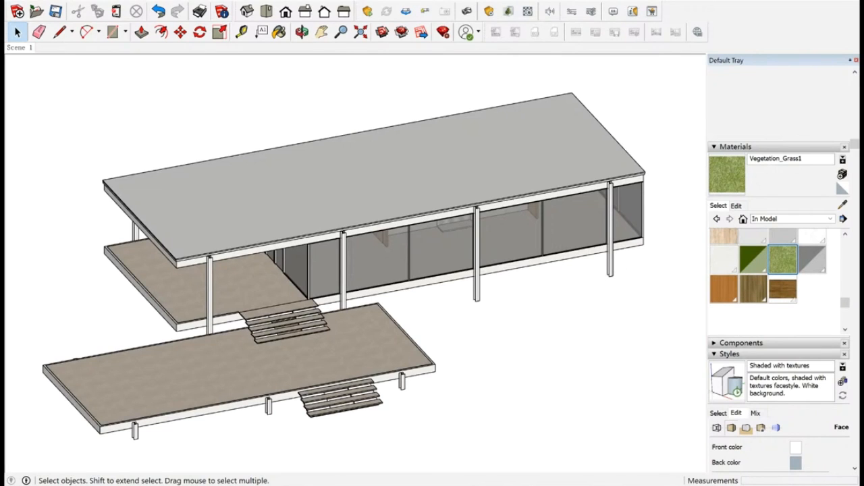
Purge all unused items from the entire model through the model statistics.
left_click(145, 1)
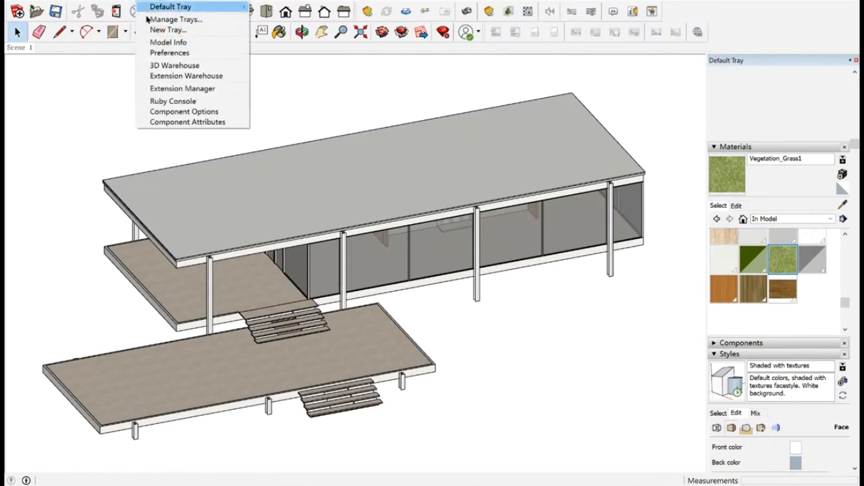
left_click(155, 40)
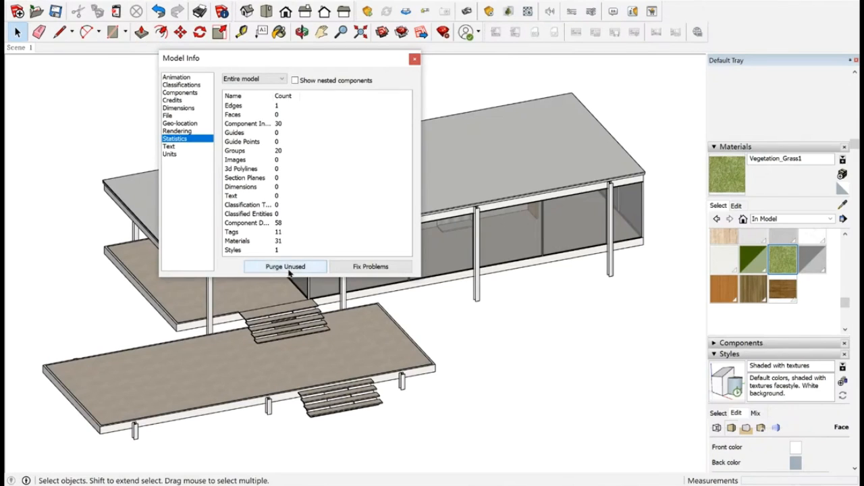
left_click(289, 265)
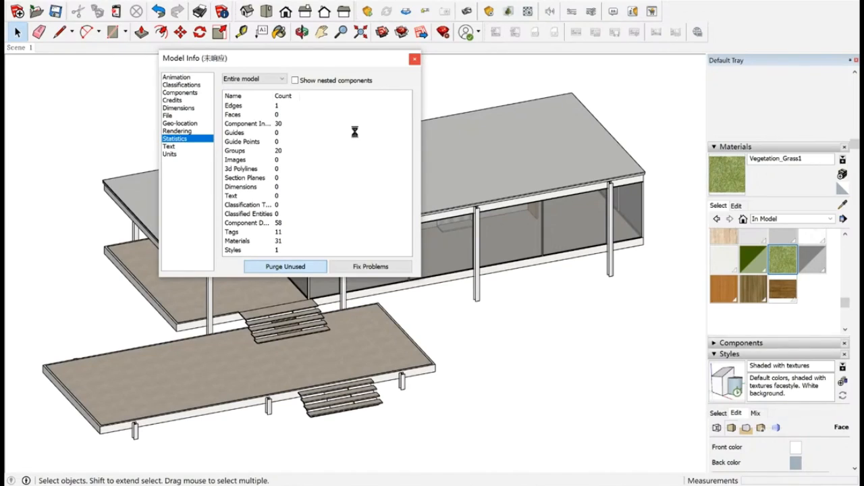
left_click(414, 59)
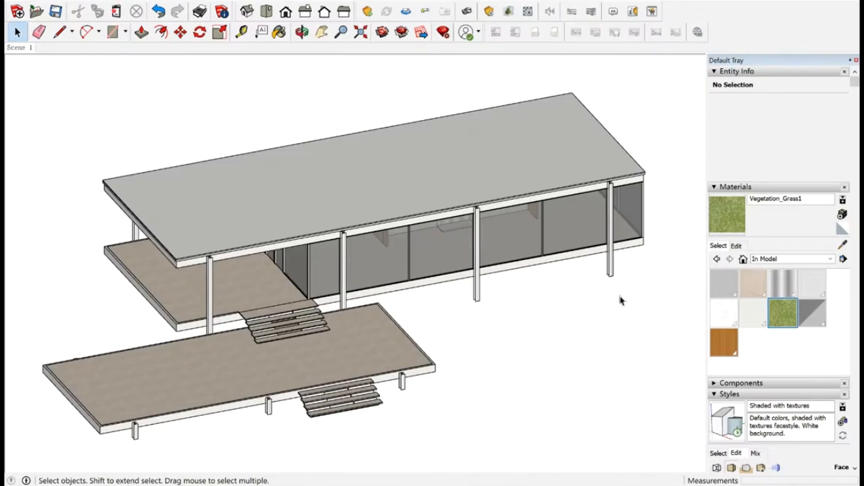
Save the cleaned-up model as a new SketchUp file named Farnsworth+house_with roof.
middle_click_drag(513, 300, 492, 269)
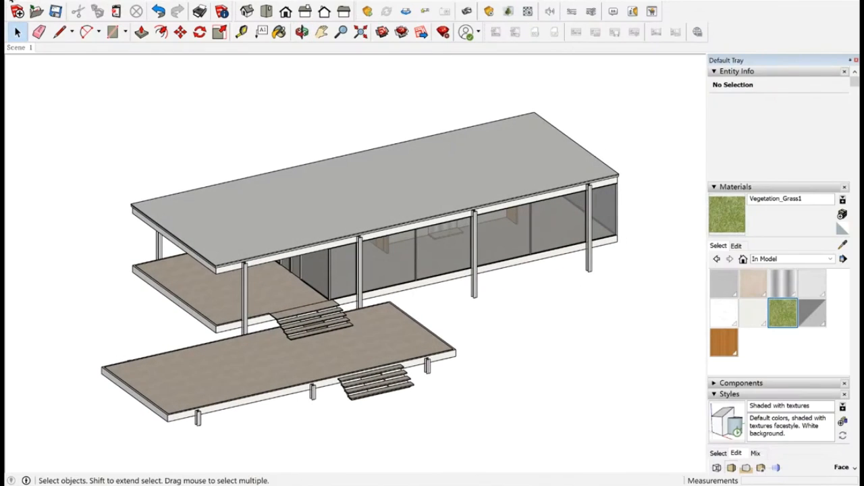
left_click(10, 2)
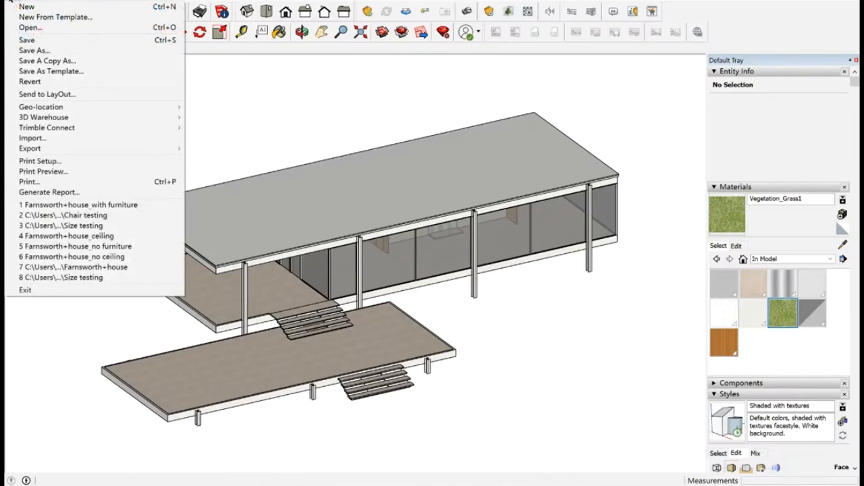
left_click(34, 50)
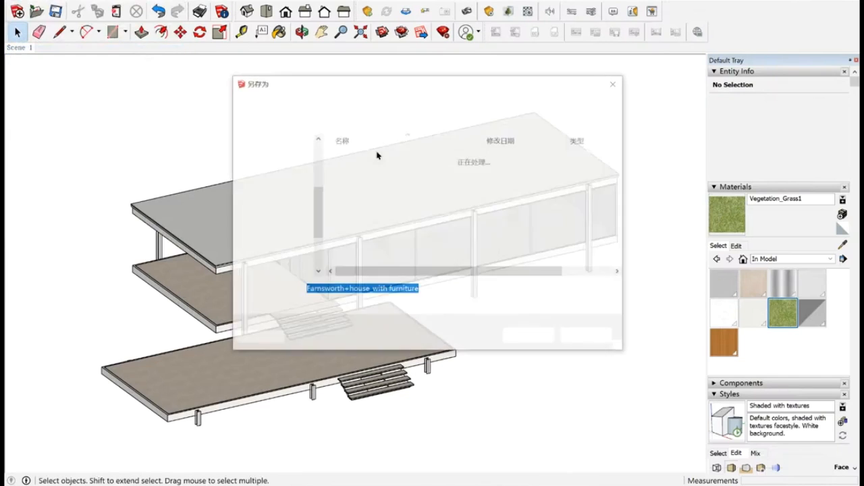
left_click(385, 170)
double_click(378, 289)
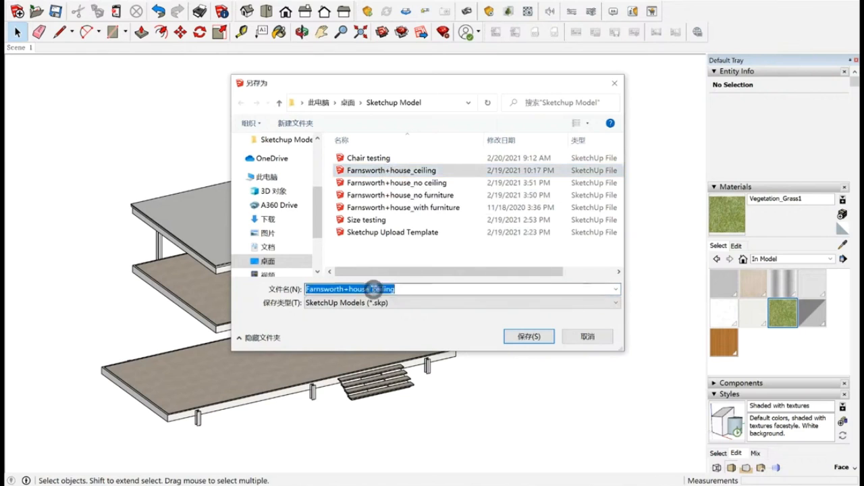
left_click(374, 289)
left_click_drag(372, 289, 416, 291)
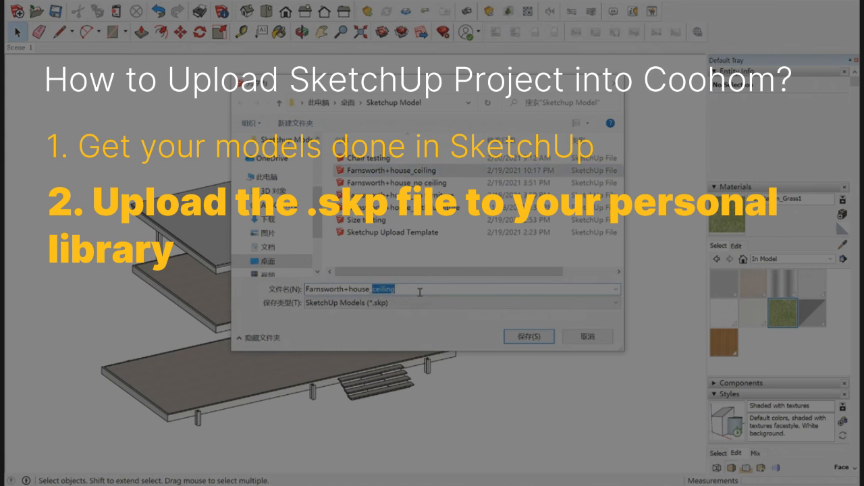
type("with roof")
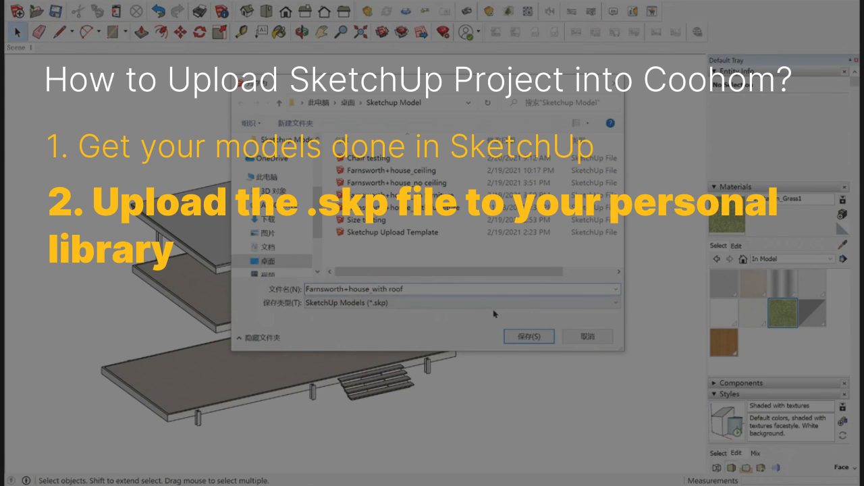
left_click(520, 337)
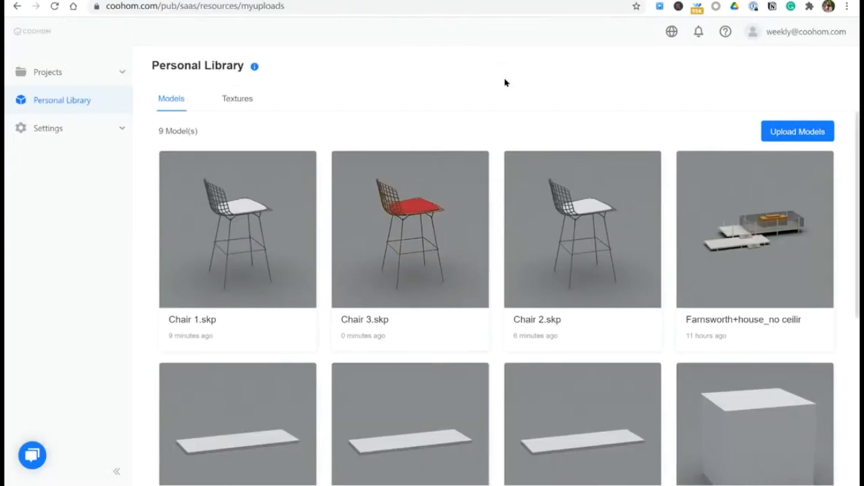
Switch to the Coohom personal library and upload the Farnsworth+house_with roof SketchUp file from the computer as a new model.
left_click(788, 133)
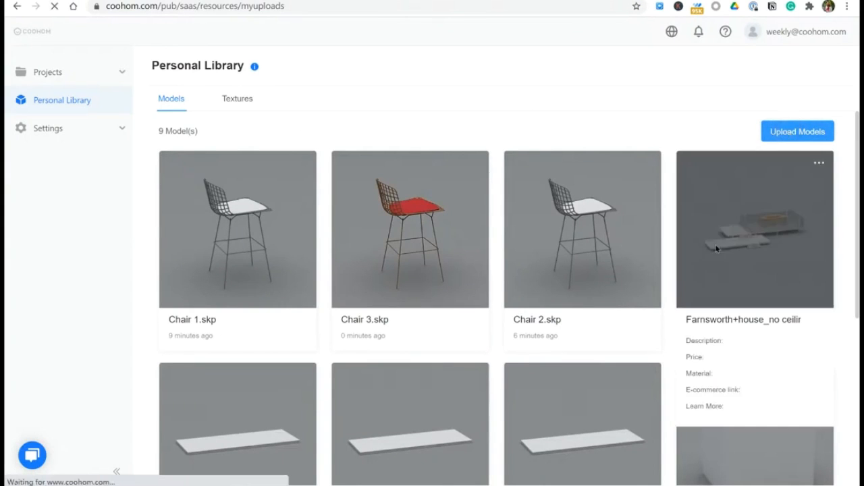
left_click(458, 145)
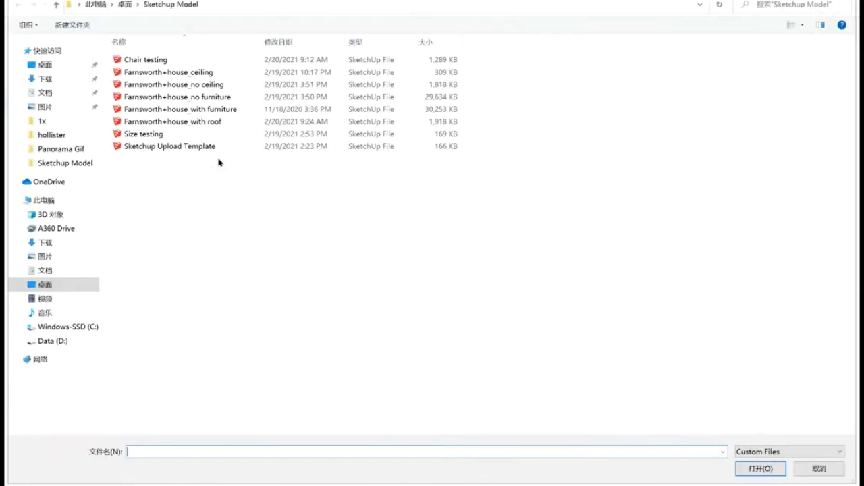
left_click(193, 72)
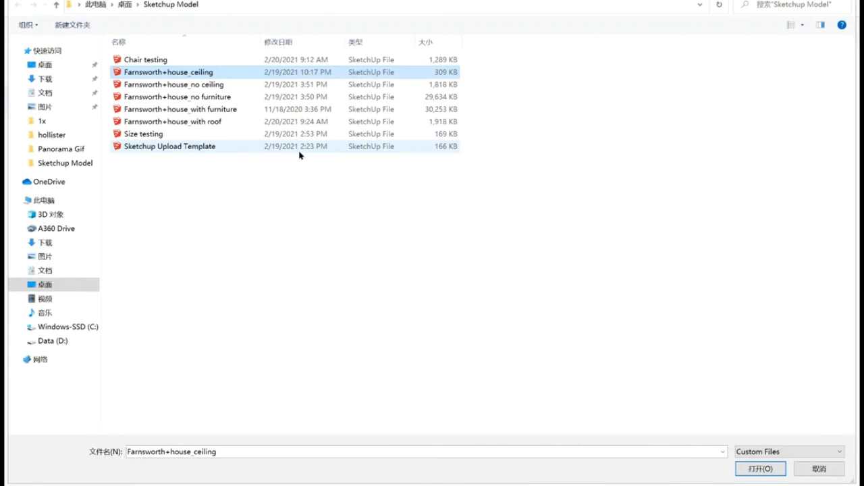
key("Down")
key("Down")
key("Down")
key("Down")
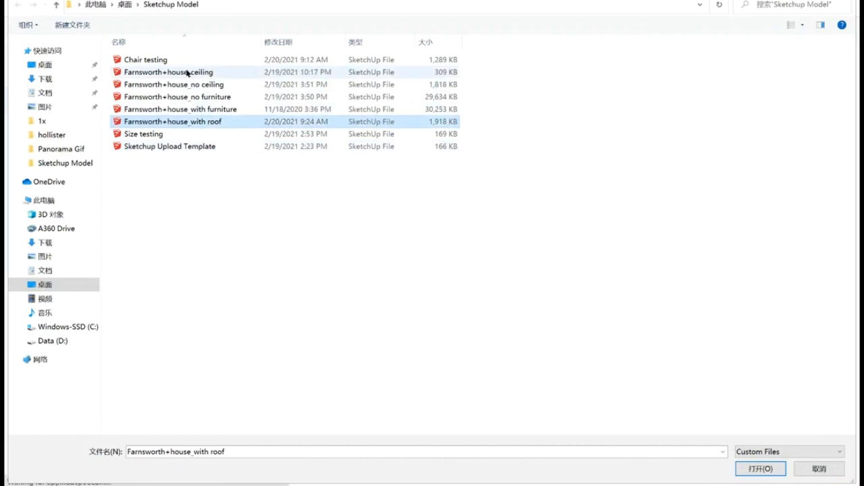
left_click(216, 109)
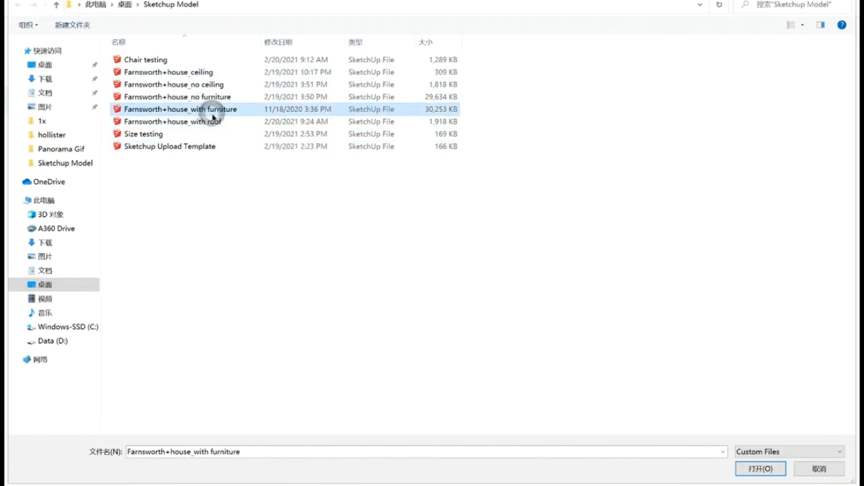
left_click(210, 122)
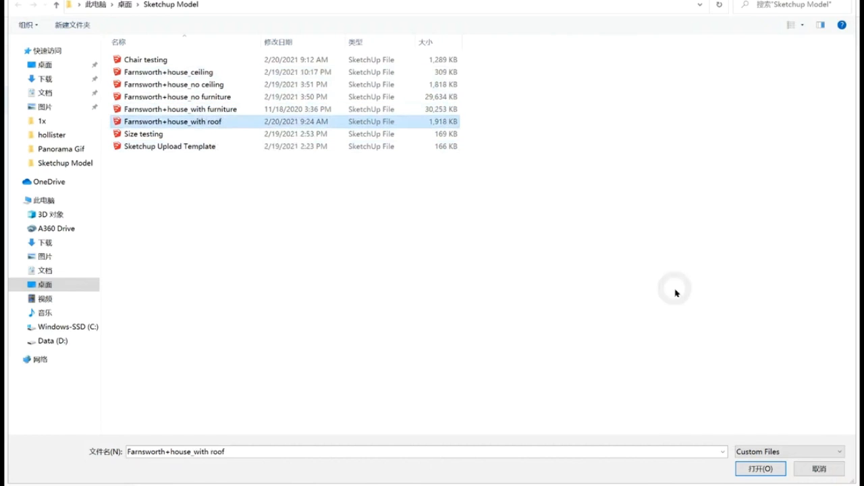
left_click(754, 471)
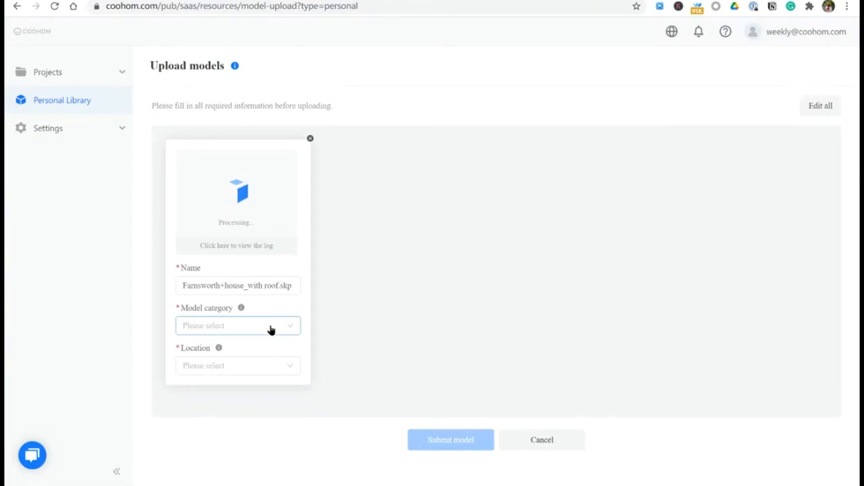
Set the uploaded house model's category to Furniture / Others.
left_click(270, 328)
scroll(243, 378, "down", 3)
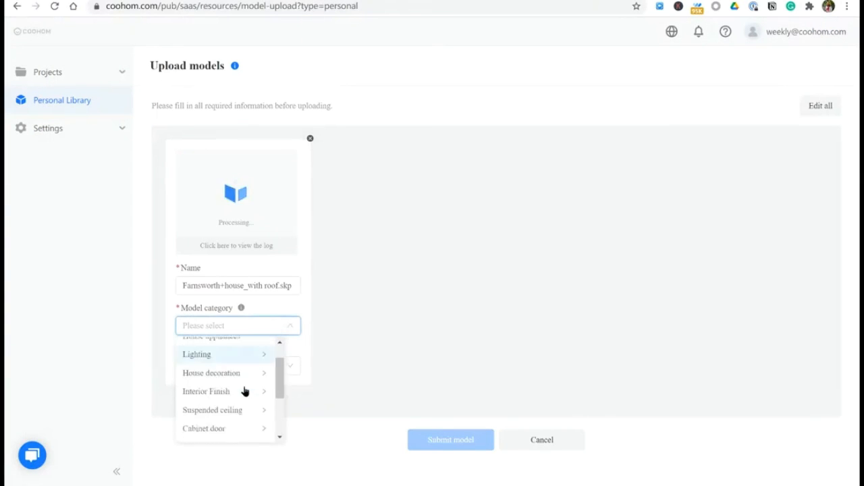
left_click(223, 396)
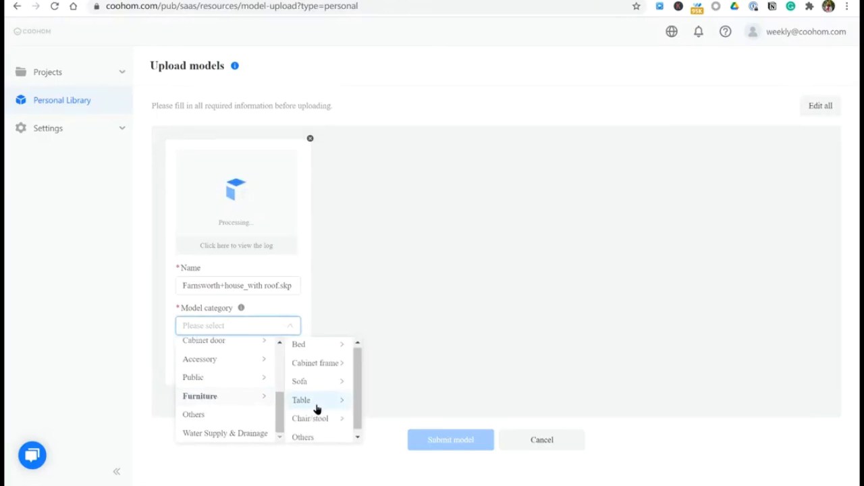
left_click(304, 439)
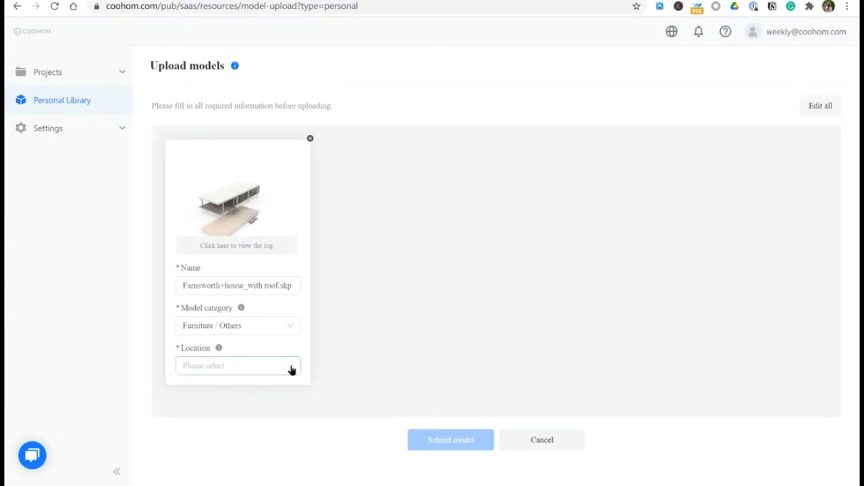
Set the house model's location to Floor Furniture and submit it to the personal library.
left_click(290, 365)
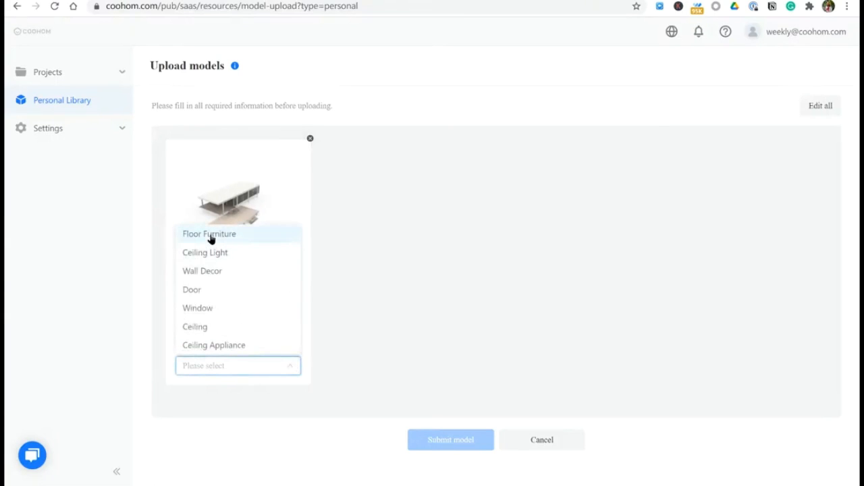
left_click(210, 235)
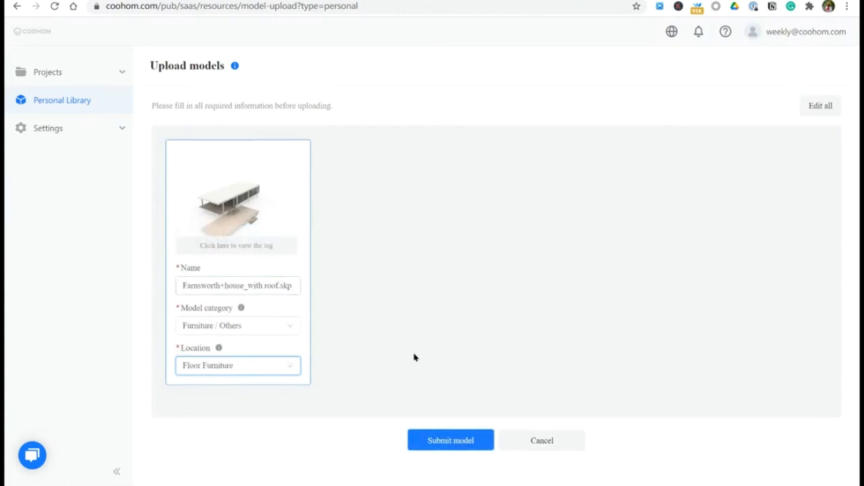
left_click(445, 445)
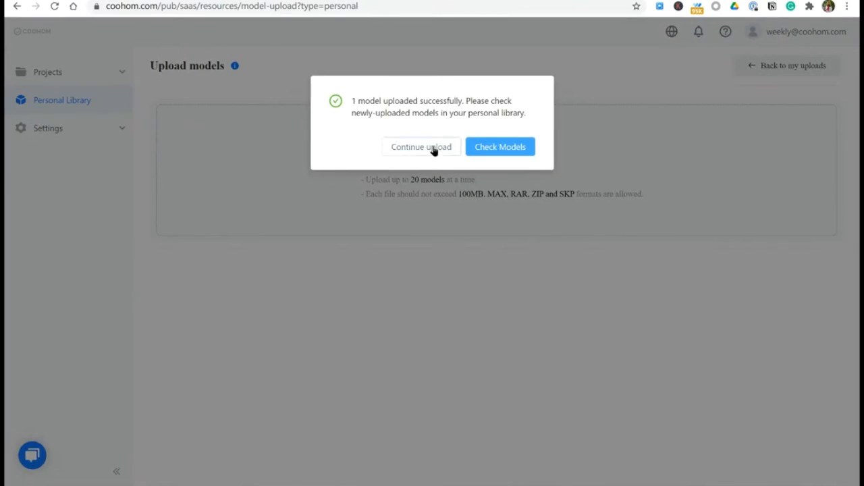
left_click(417, 150)
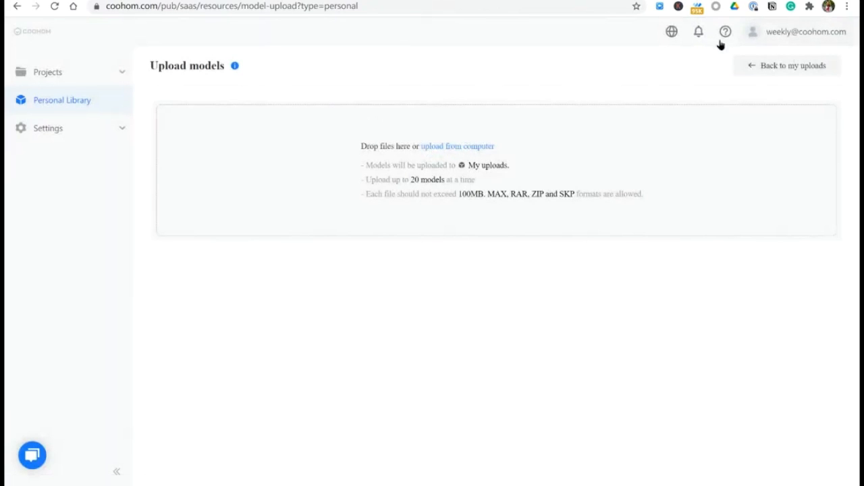
Open the first Untitled project from My Projects in the design tool.
left_click(72, 70)
left_click(54, 105)
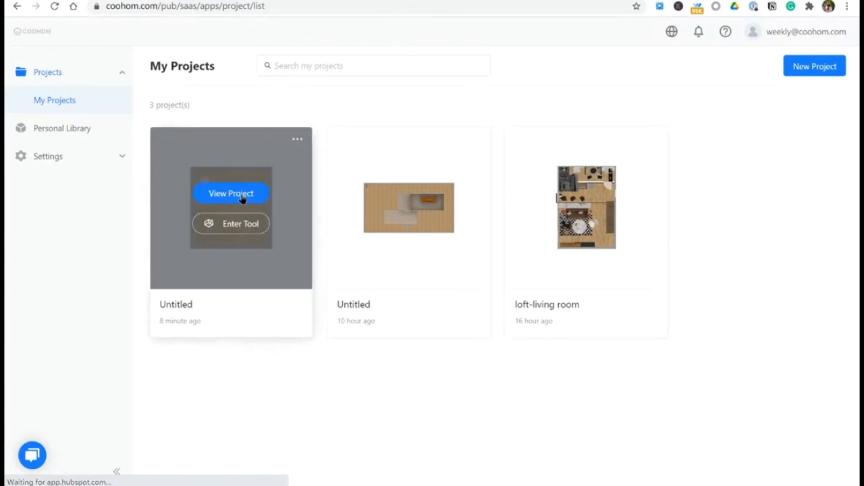
left_click(238, 194)
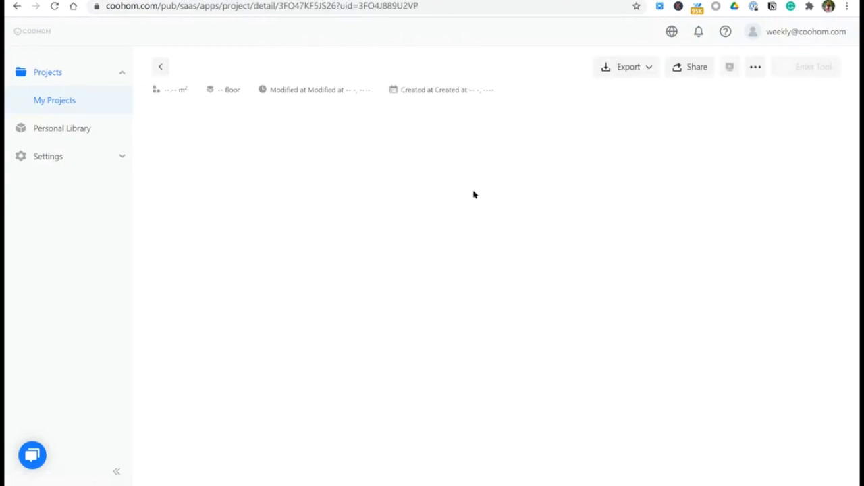
left_click(160, 66)
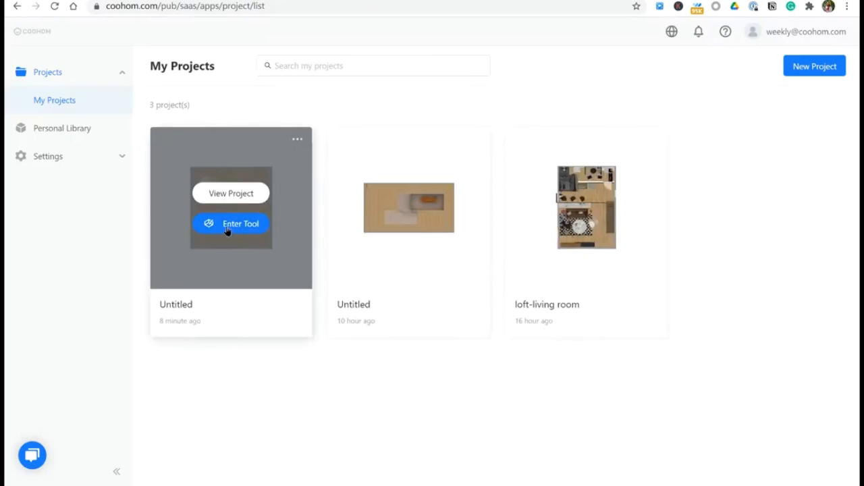
left_click(227, 227)
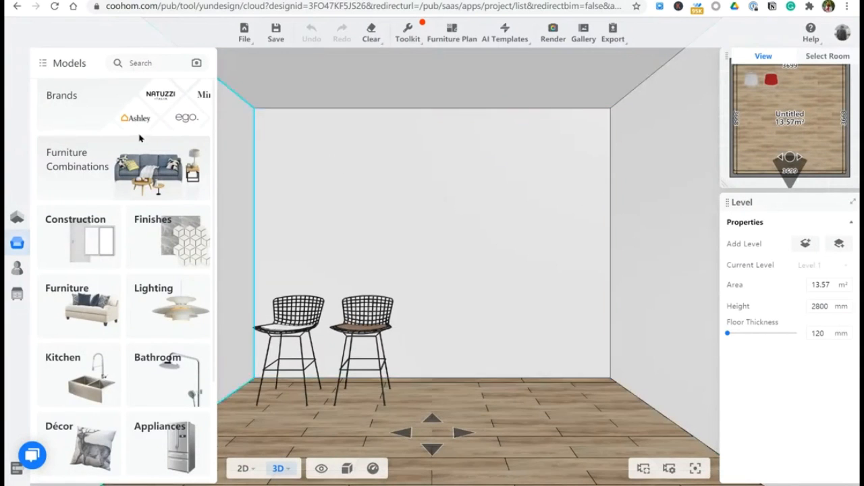
Show the project as a 2D plan and set the room's name to Terrace.
key("2")
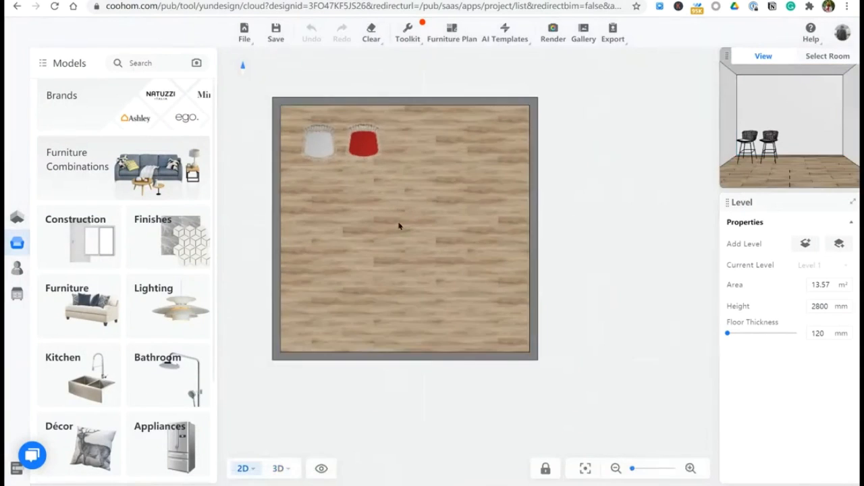
left_click(399, 225)
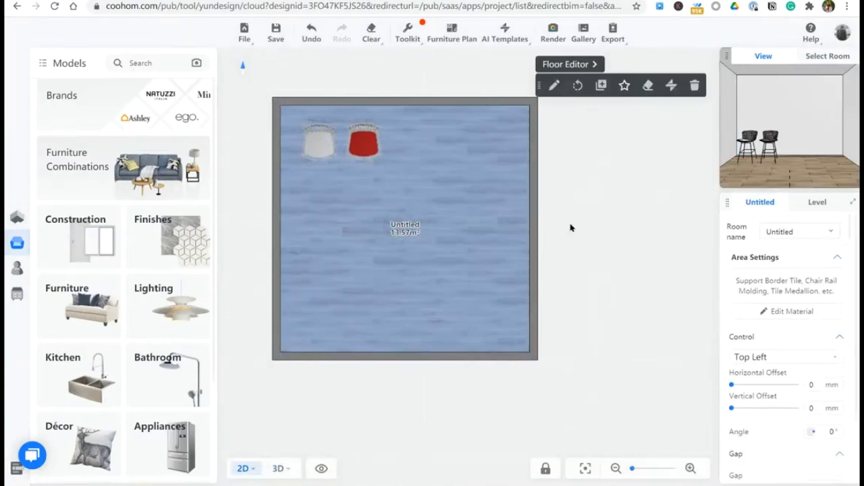
left_click(789, 233)
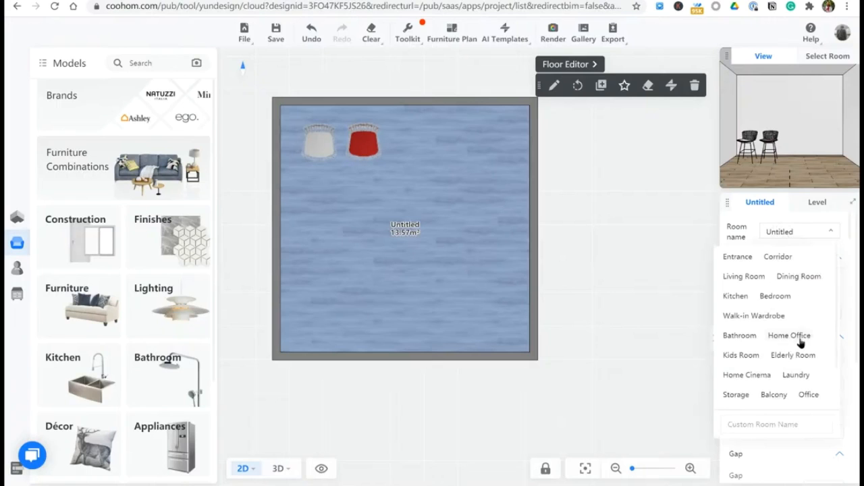
scroll(801, 343, "down", 2)
left_click(736, 358)
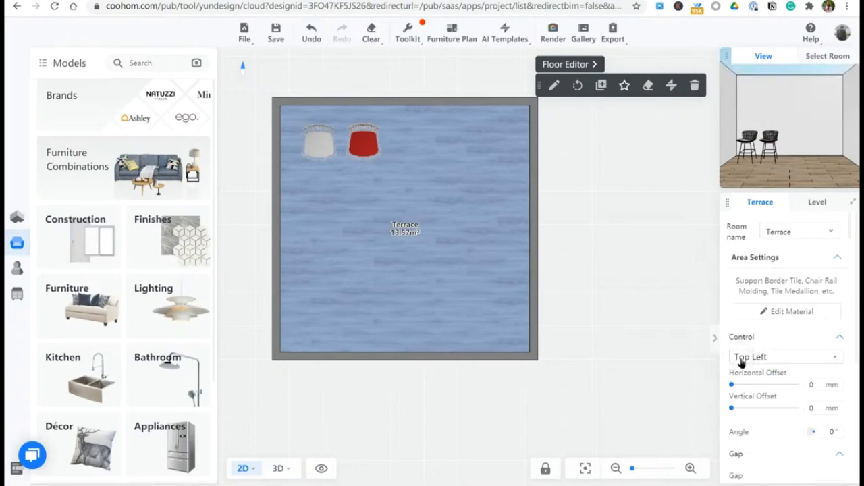
left_click(594, 186)
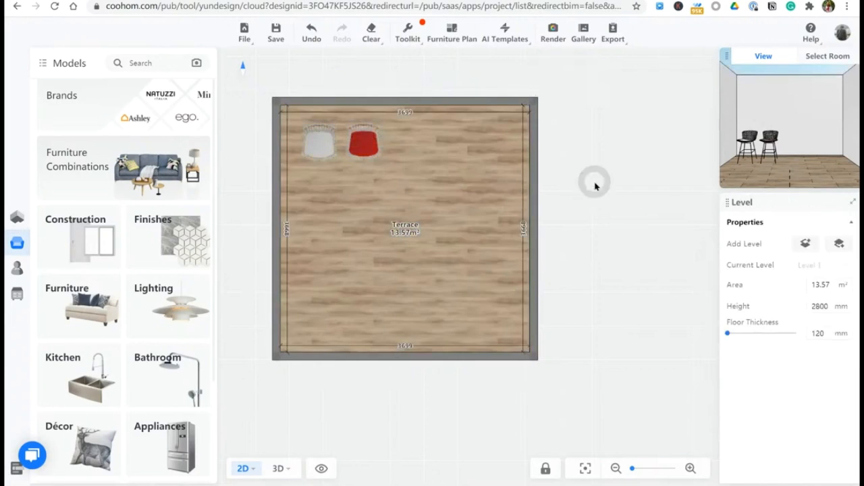
Show the uploaded models of the personal library next to the Terrace floor plan.
scroll(271, 193, "down", 3)
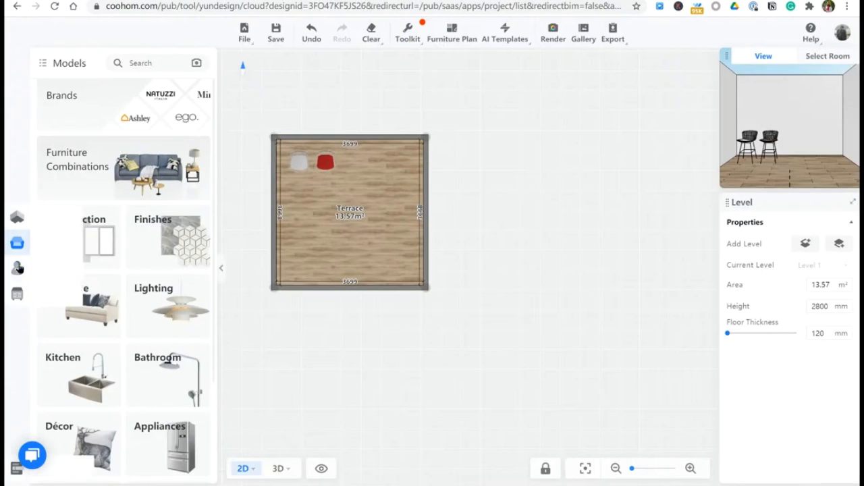
mouse_move(15, 270)
left_click(64, 264)
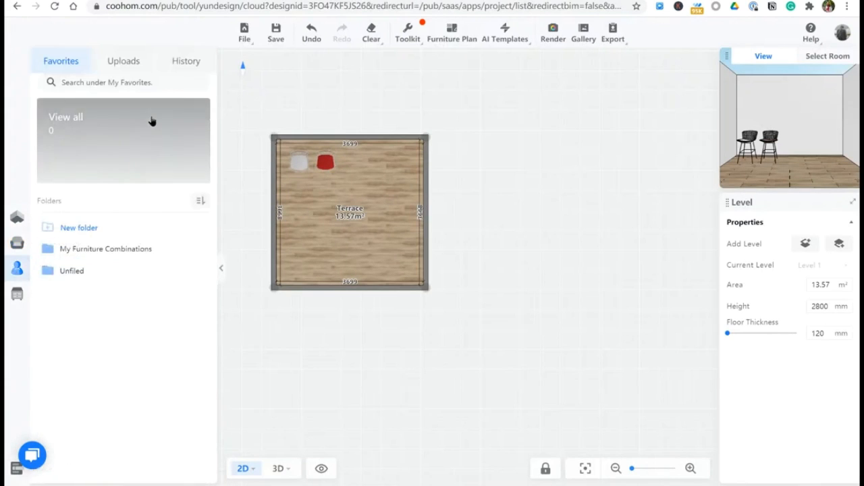
left_click(125, 62)
Try to place the uploaded Farnsworth+house_with roof.skp model over the small Terrace room and check it in 3D.
mouse_move(110, 92)
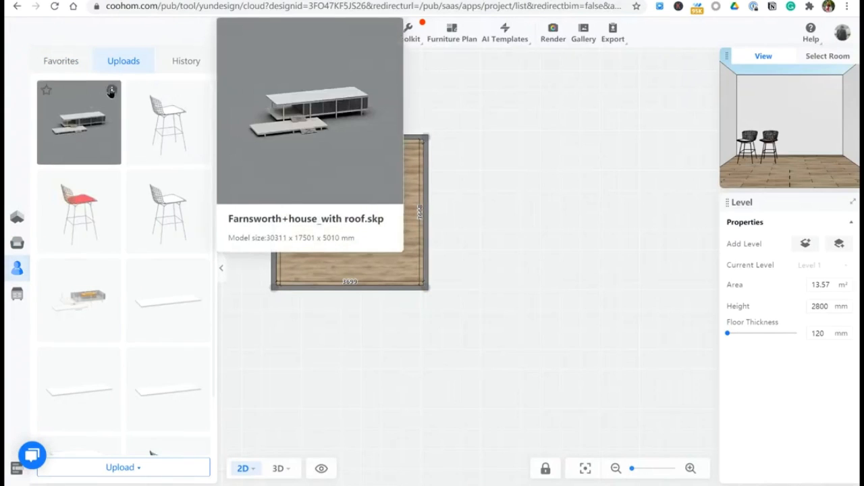
left_click_drag(112, 93, 383, 261)
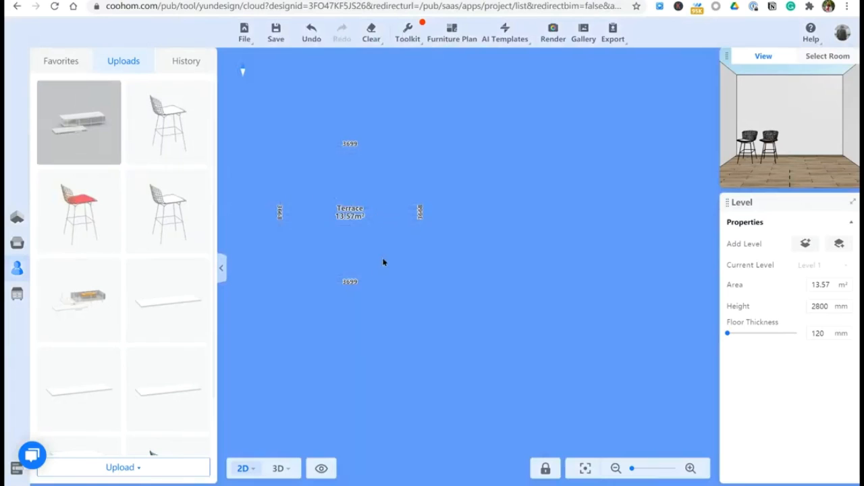
scroll(383, 262, "down", 6)
scroll(319, 257, "up", 1)
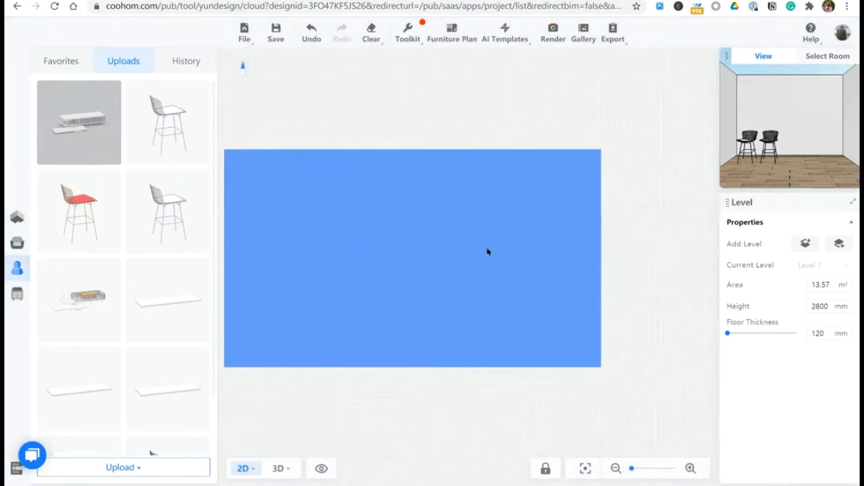
left_click(473, 244)
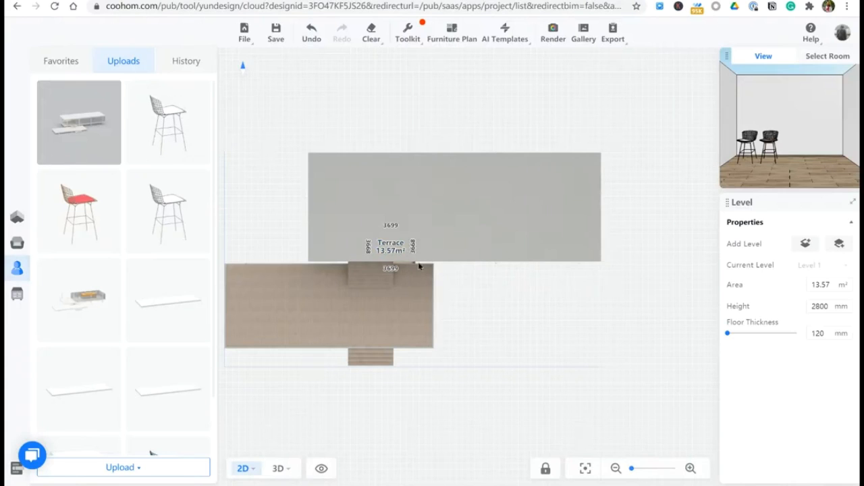
scroll(419, 304, "up", 3)
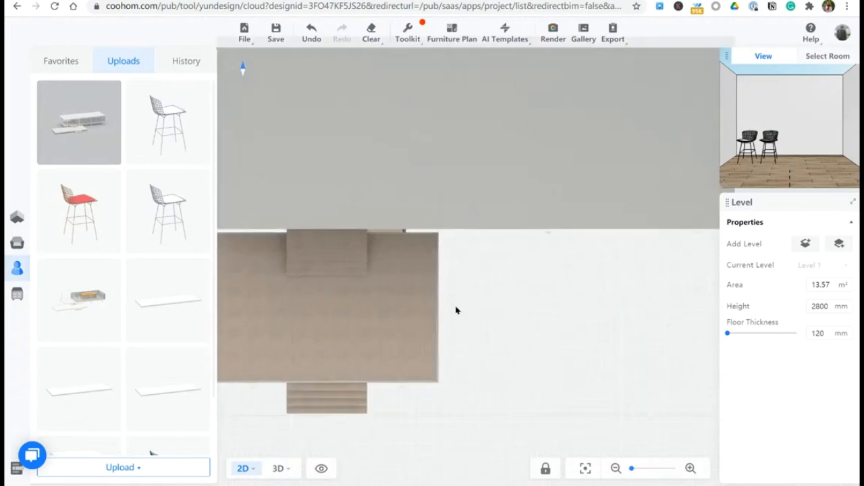
scroll(465, 304, "down", 2)
key("3")
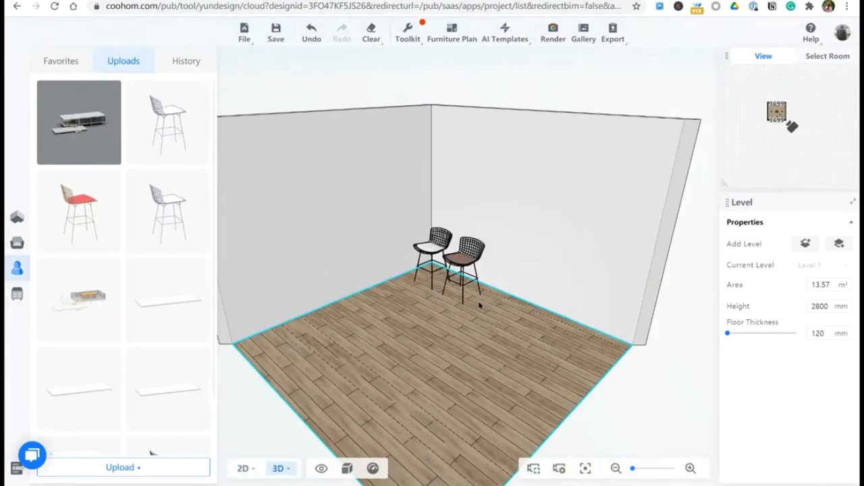
scroll(482, 301, "down", 2)
scroll(484, 301, "down", 2)
key("2")
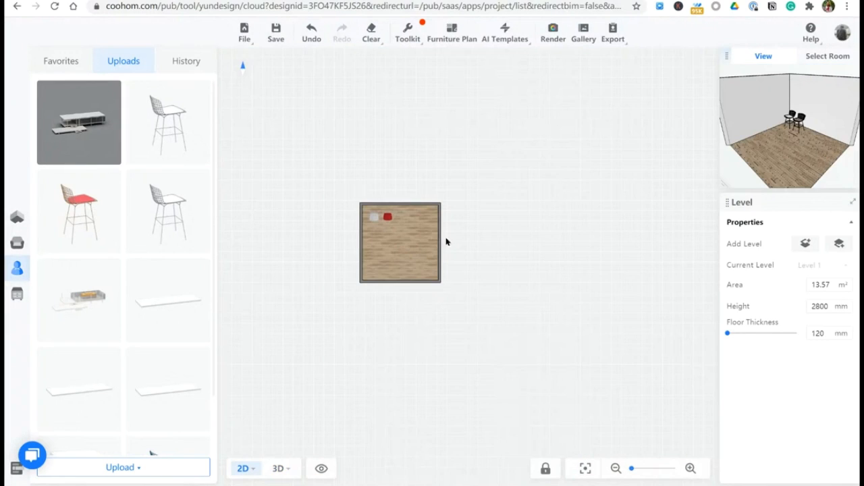
Enlarge the Terrace room to about 15978 mm wide and 11119 mm deep by moving its east and south walls outward.
left_click(438, 239)
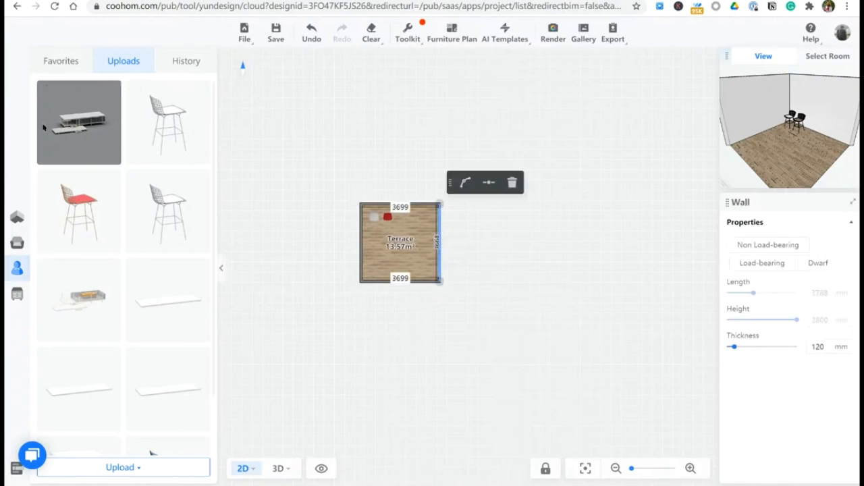
mouse_move(113, 96)
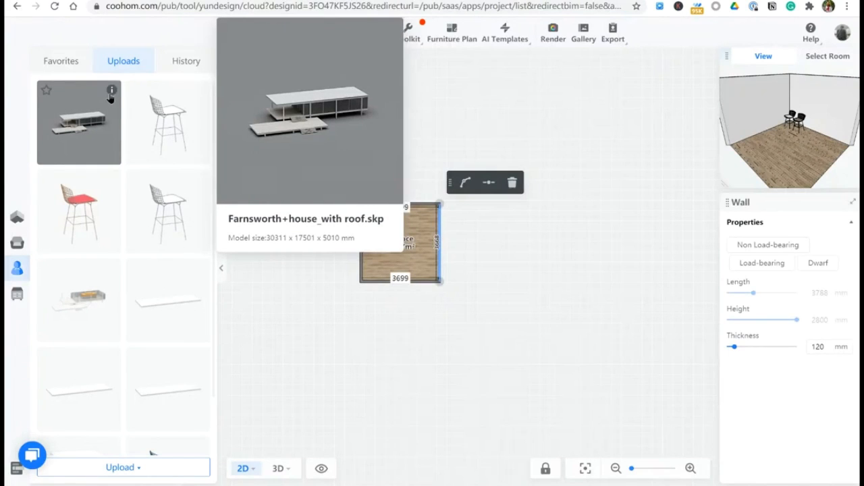
left_click_drag(457, 264, 724, 268)
left_click(480, 264)
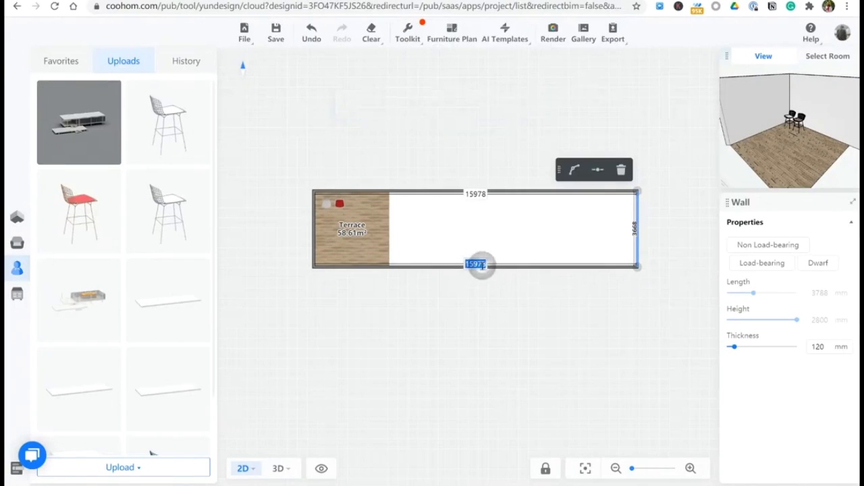
left_click(519, 266)
left_click_drag(519, 266, 511, 420)
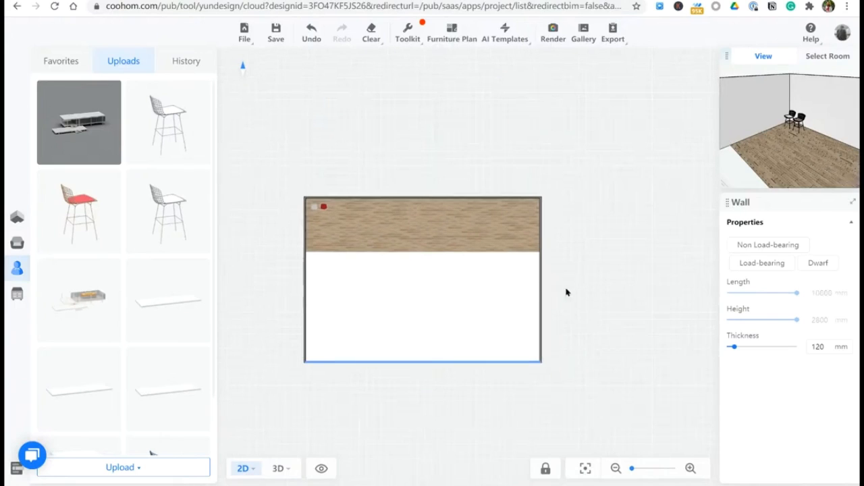
Set the Terrace room's width to 35000 mm by adjusting its east wall.
left_click(541, 309)
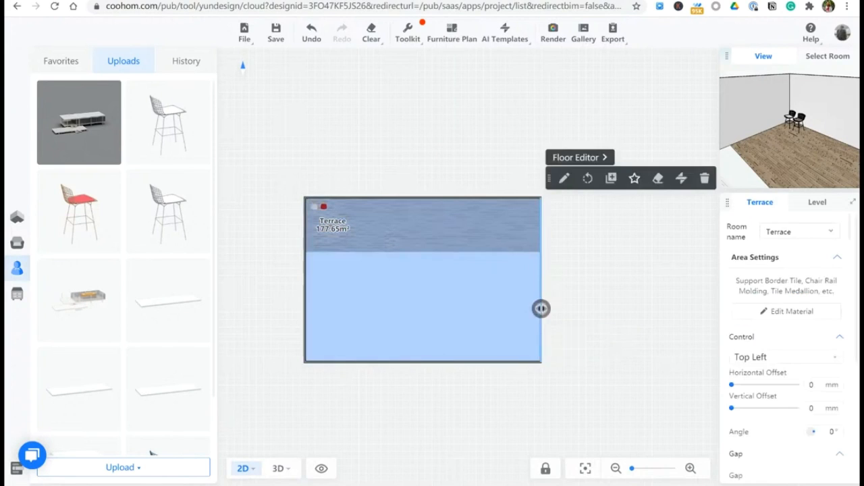
left_click(542, 308)
left_click(423, 359)
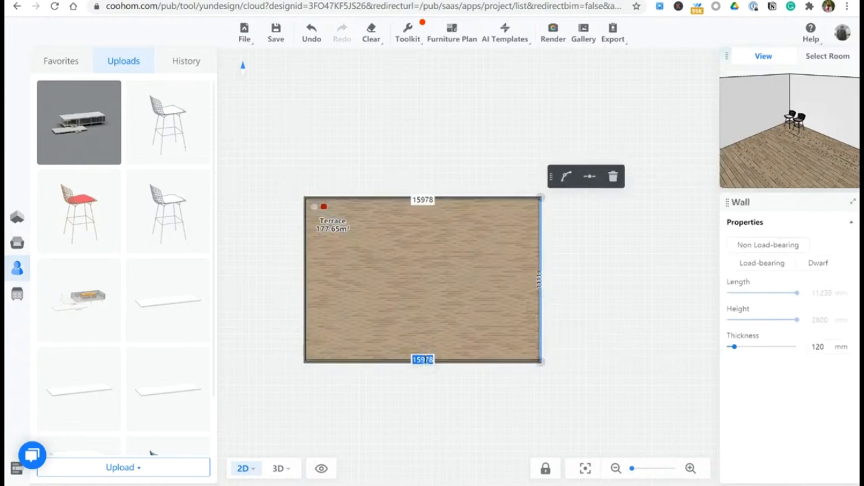
type("30")
type("000")
key("Return")
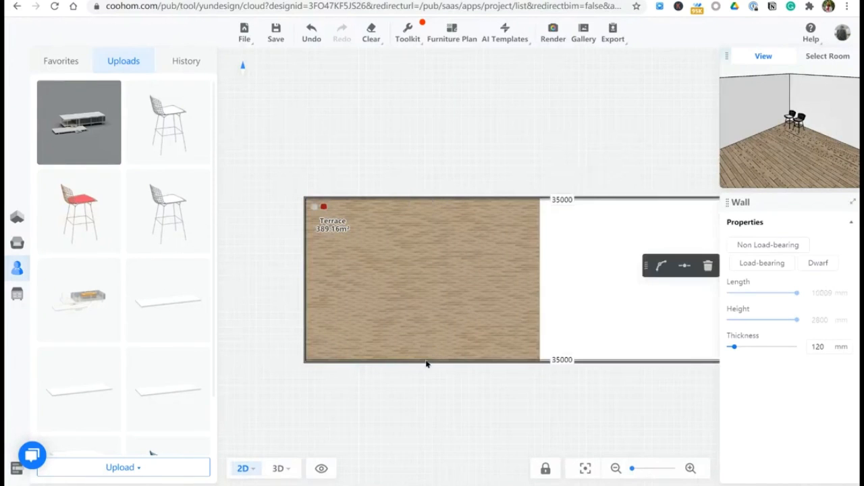
scroll(170, 253, "down", 2)
scroll(248, 240, "down", 2)
scroll(250, 244, "up", 1)
scroll(226, 266, "down", 1)
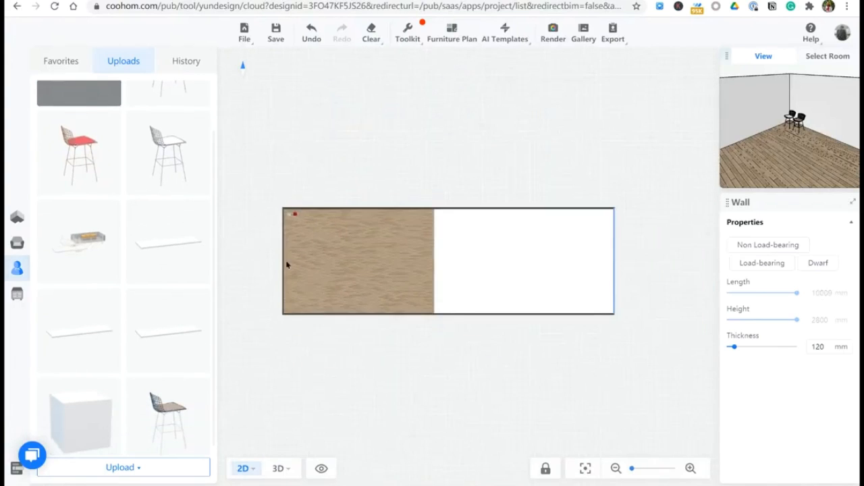
Move the Terrace room's south wall outward until the room is about 18796 mm deep.
left_click(374, 316)
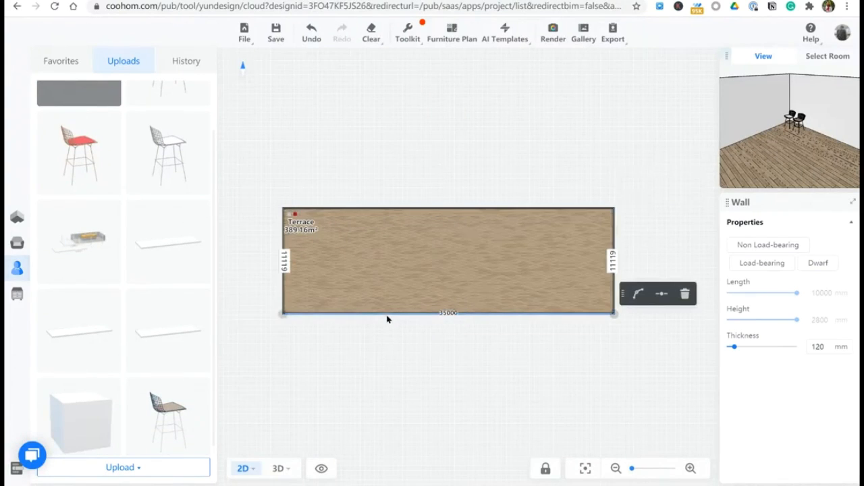
left_click_drag(387, 314, 385, 385)
scroll(166, 268, "up", 1)
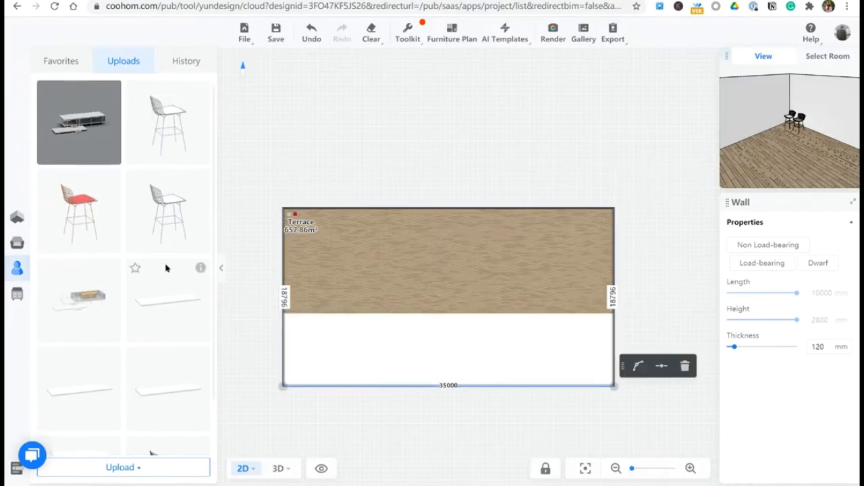
left_click(278, 156)
Place the uploaded Farnsworth house model inside the enlarged Terrace room, rotated 180 degrees.
left_click(365, 297)
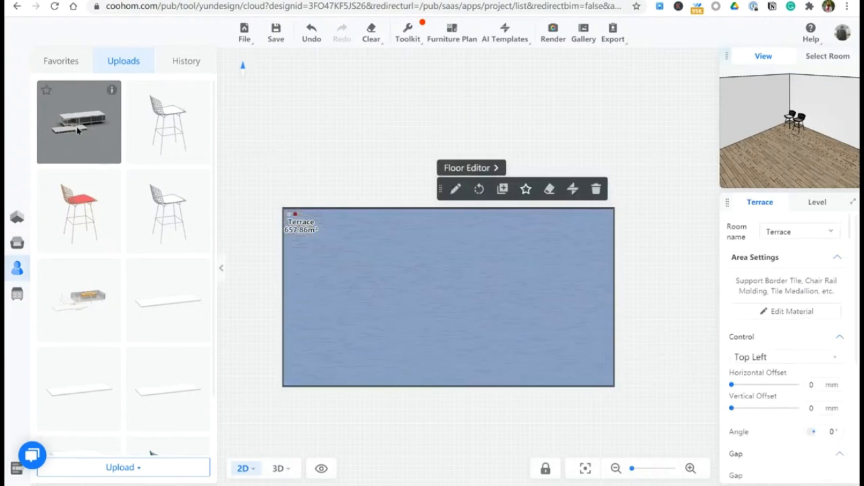
left_click_drag(77, 130, 414, 297)
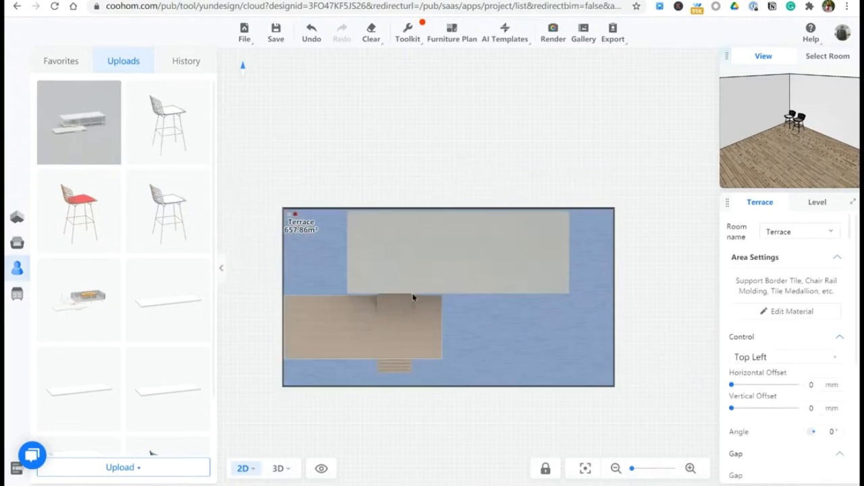
key("space")
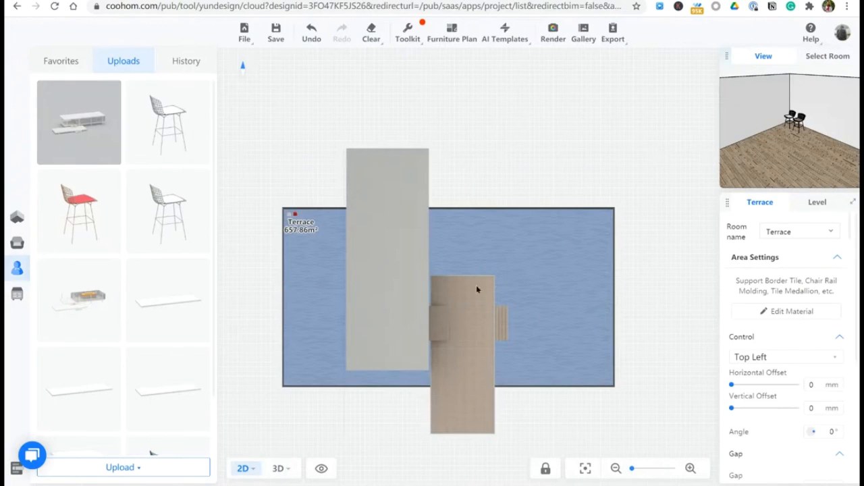
key("space")
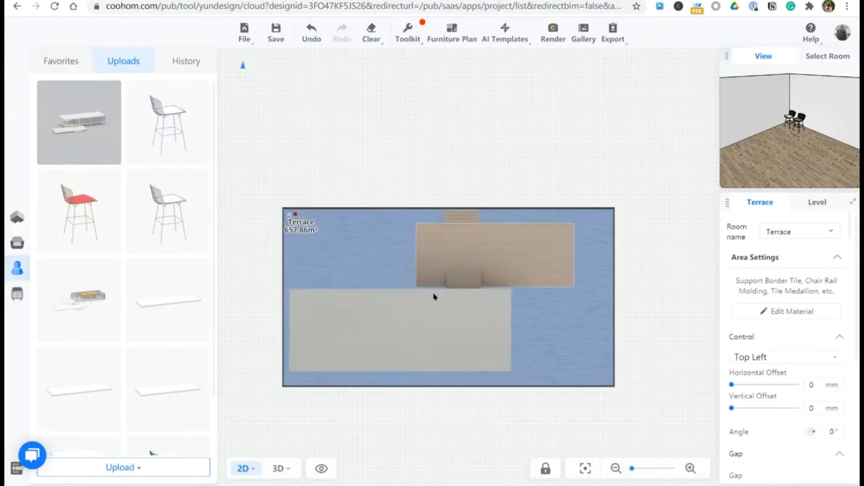
left_click(433, 292)
left_click(542, 136)
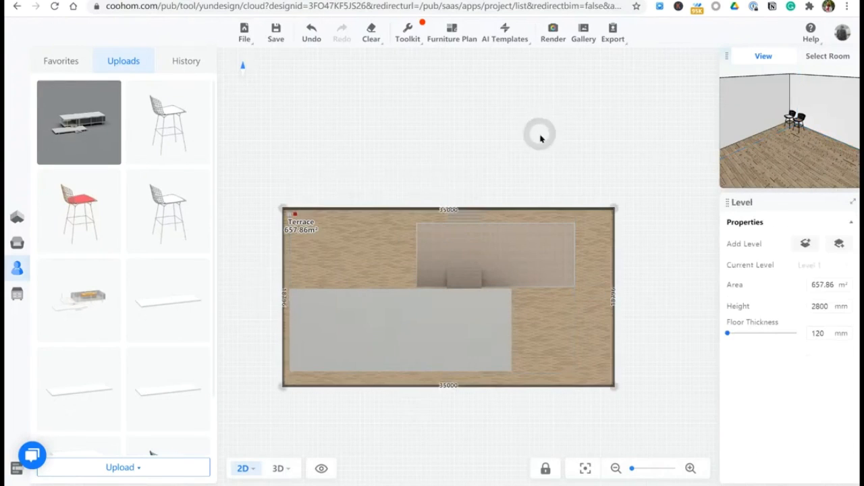
Examine the placed house in 3D from its terrace side and open the level properties.
key("3")
scroll(437, 223, "down", 5)
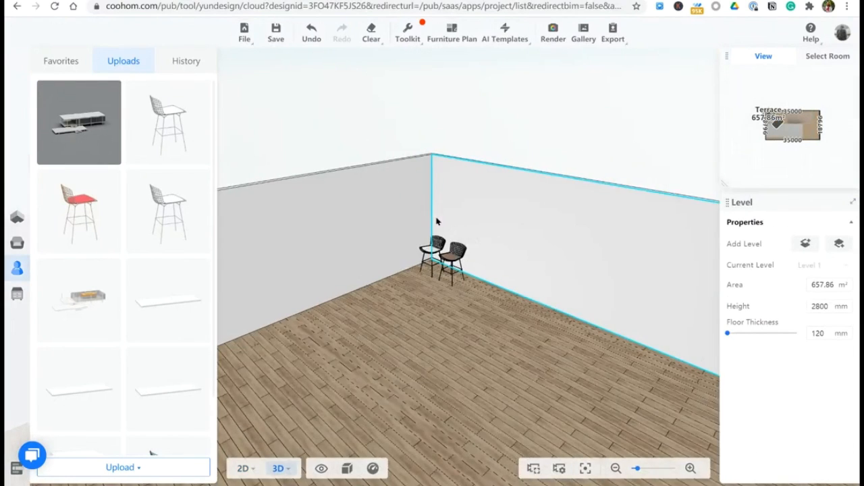
scroll(436, 222, "down", 3)
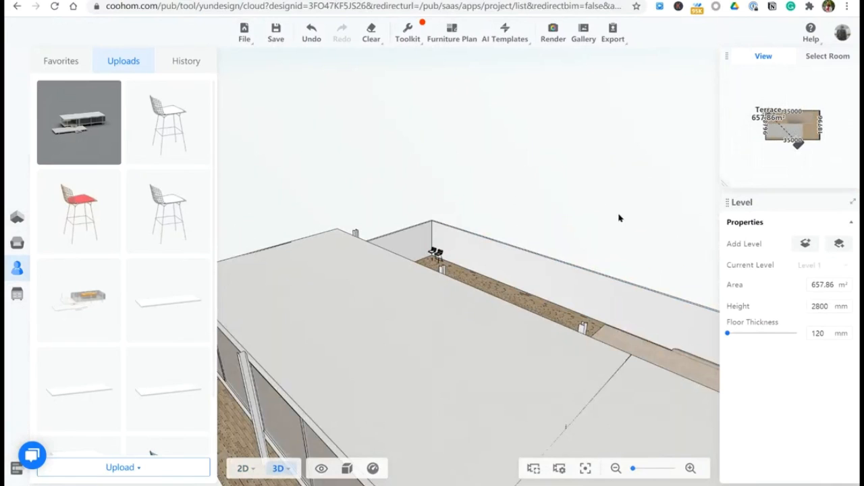
left_click_drag(619, 218, 439, 228)
scroll(403, 216, "up", 5)
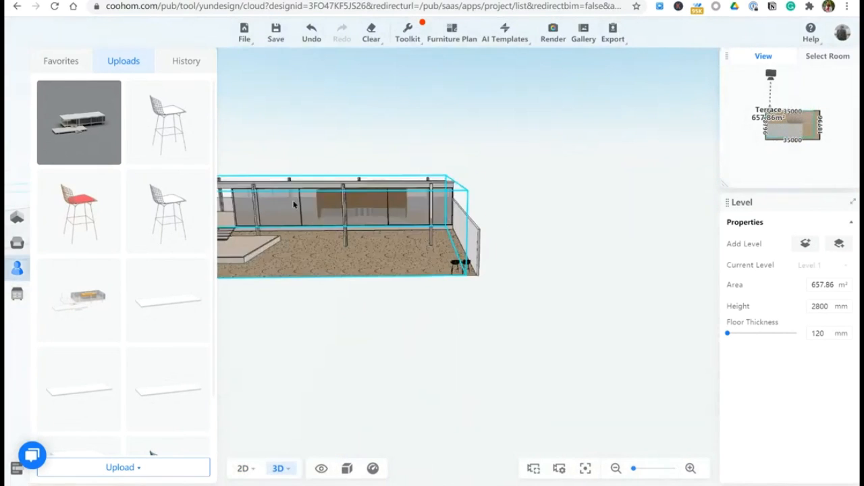
left_click_drag(440, 386, 500, 402)
left_click(411, 282)
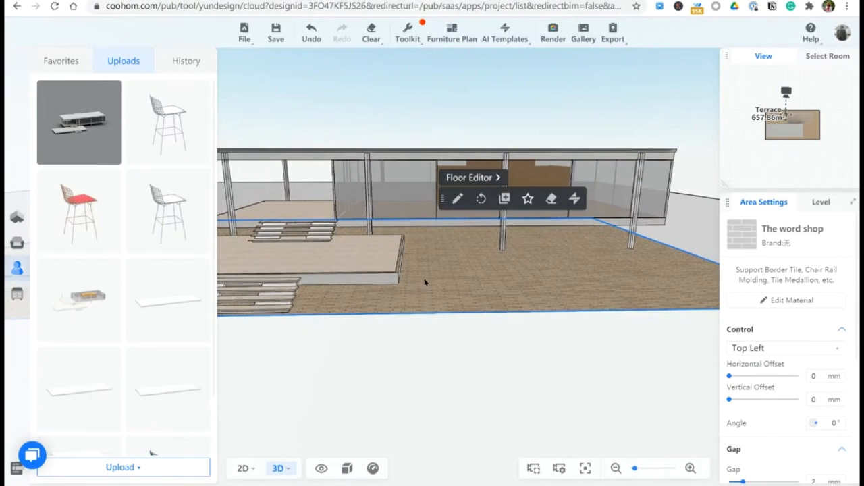
left_click(821, 203)
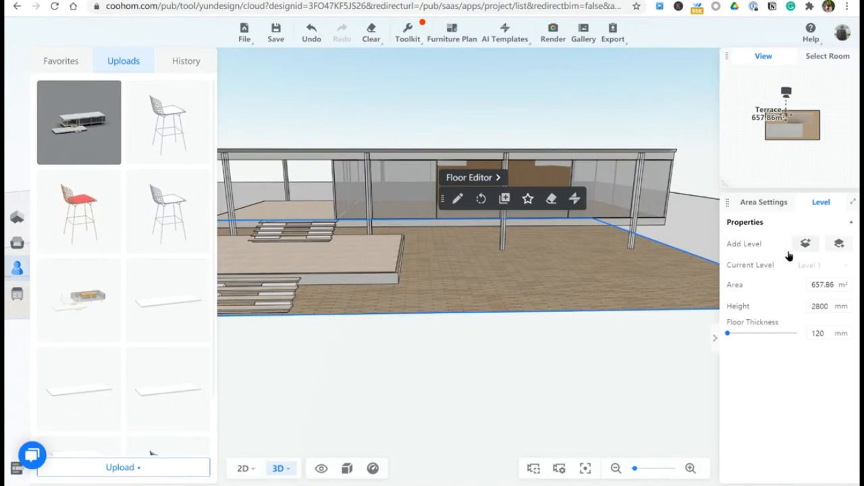
scroll(438, 311, "down", 3)
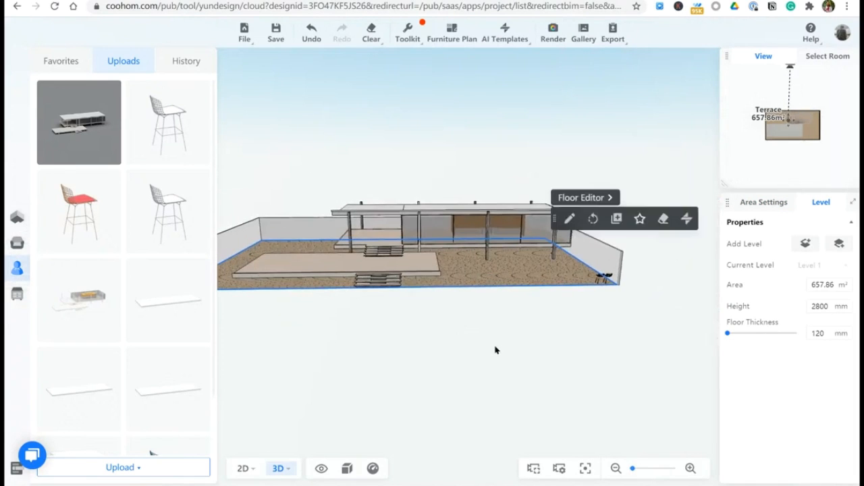
Select all four perimeter walls of the Terrace room in the 2D plan and convert them to dwarf walls.
key("1")
scroll(300, 201, "up", 4)
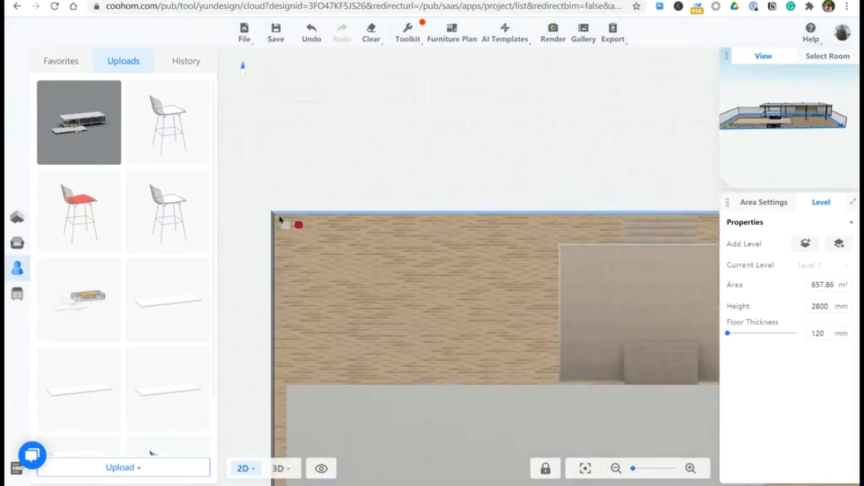
left_click(270, 227)
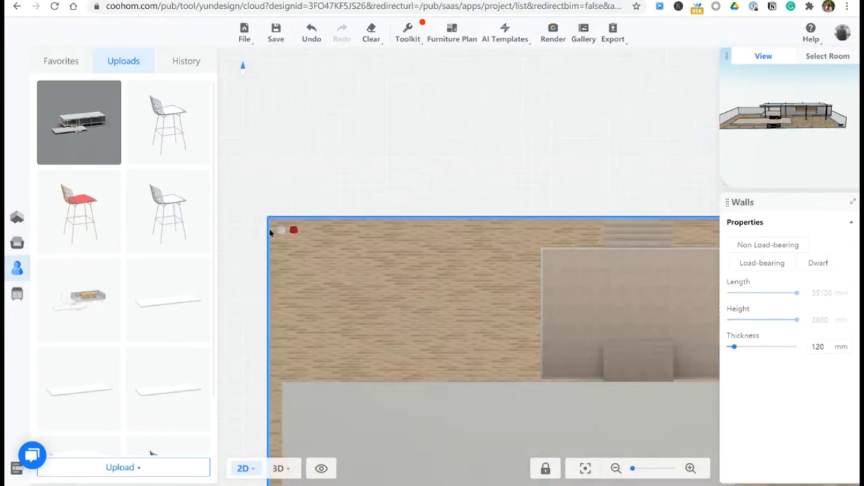
scroll(498, 260, "down", 5)
scroll(496, 359, "up", 6)
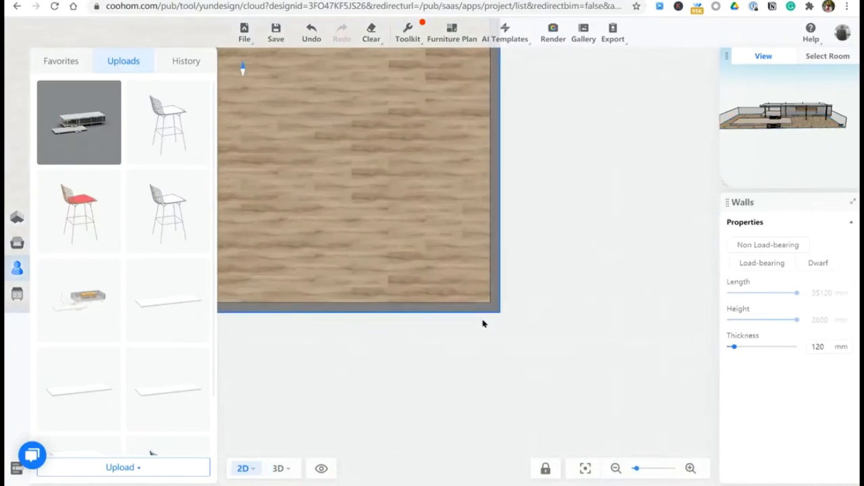
scroll(480, 311, "up", 2)
left_click(498, 290)
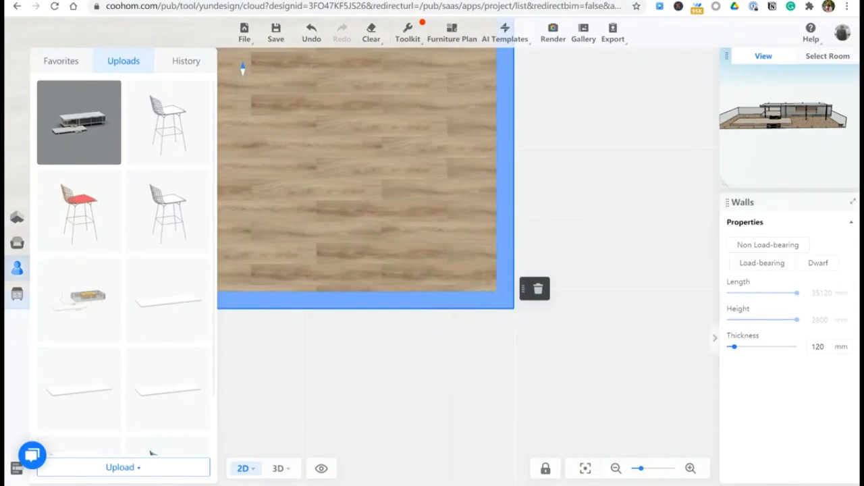
left_click(825, 263)
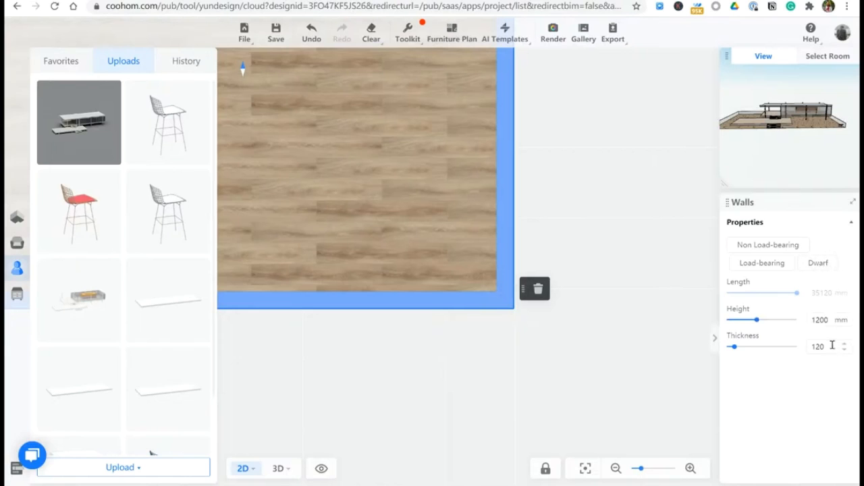
Lower the selected perimeter walls of the Terrace room to a height of 1 mm and deselect them.
left_click_drag(755, 322, 724, 326)
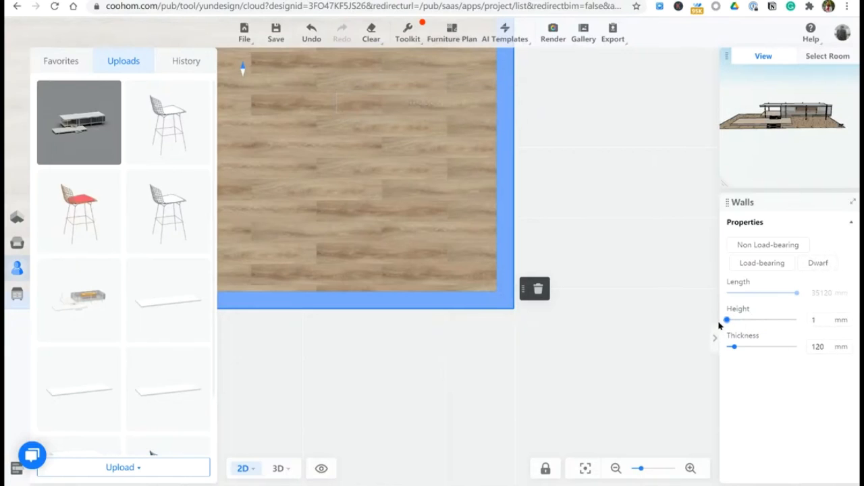
left_click(602, 351)
scroll(594, 345, "down", 2)
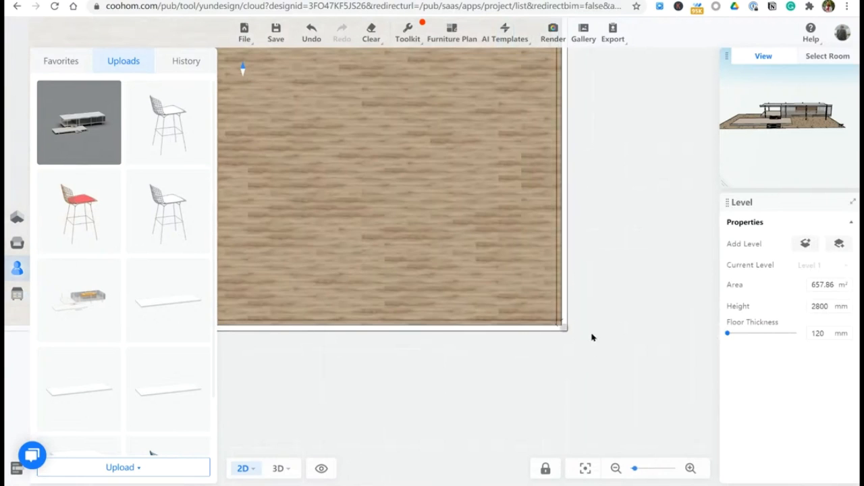
Examine the placed house in 3D from several angles, checking the low walls and the roof surface for backward faces.
key("3")
scroll(380, 200, "up", 3)
left_click_drag(546, 359, 606, 189)
scroll(449, 162, "up", 3)
scroll(339, 155, "down", 3)
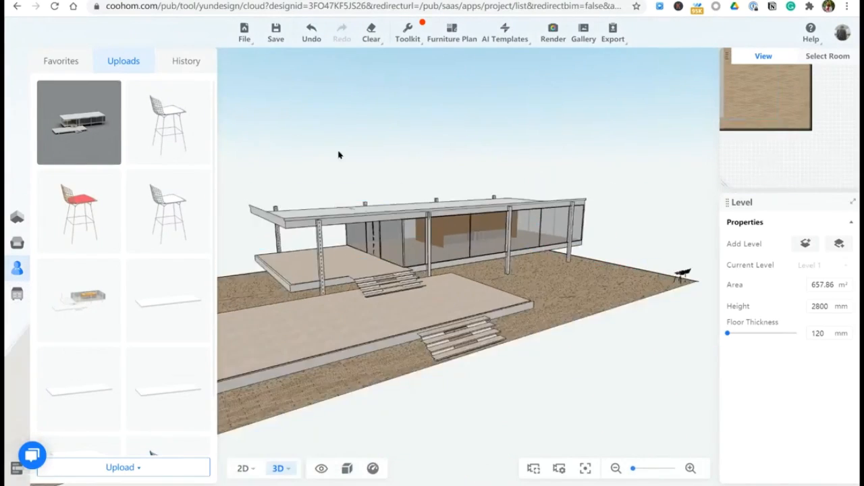
scroll(339, 155, "up", 5)
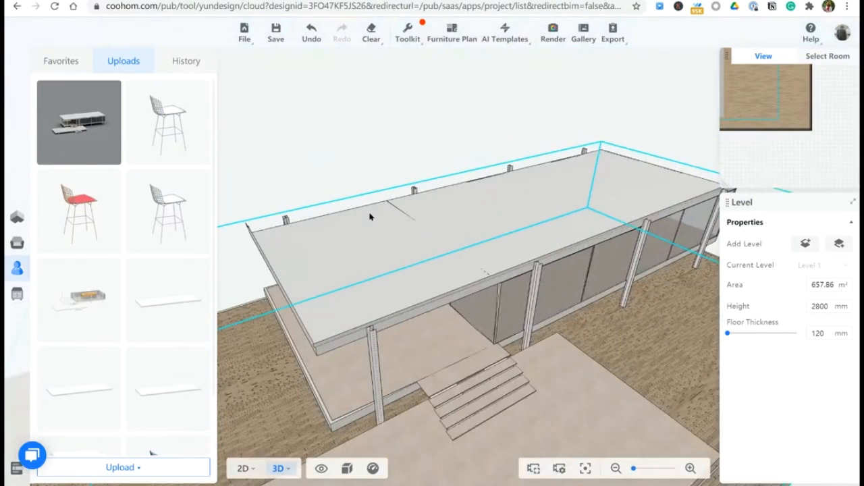
left_click_drag(392, 195, 375, 153)
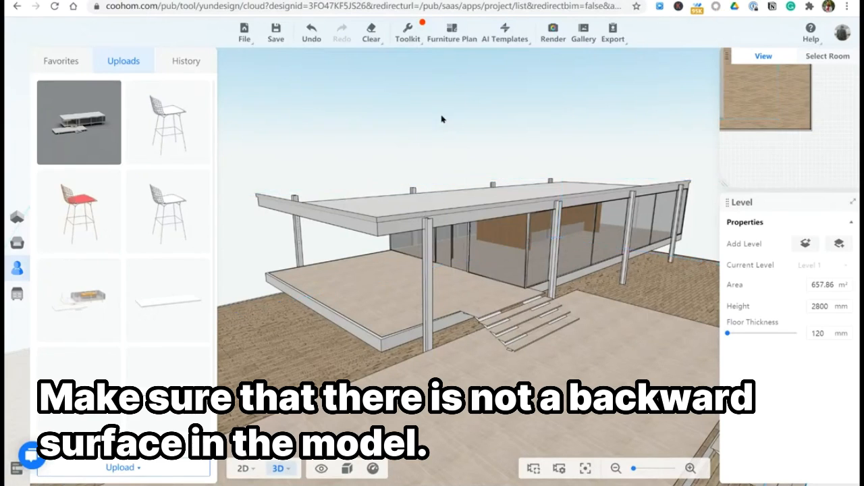
mouse_move(497, 125)
left_mouse_down()
mouse_move(463, 196)
mouse_move(434, 145)
mouse_move(320, 171)
mouse_move(385, 145)
mouse_move(496, 132)
left_mouse_up()
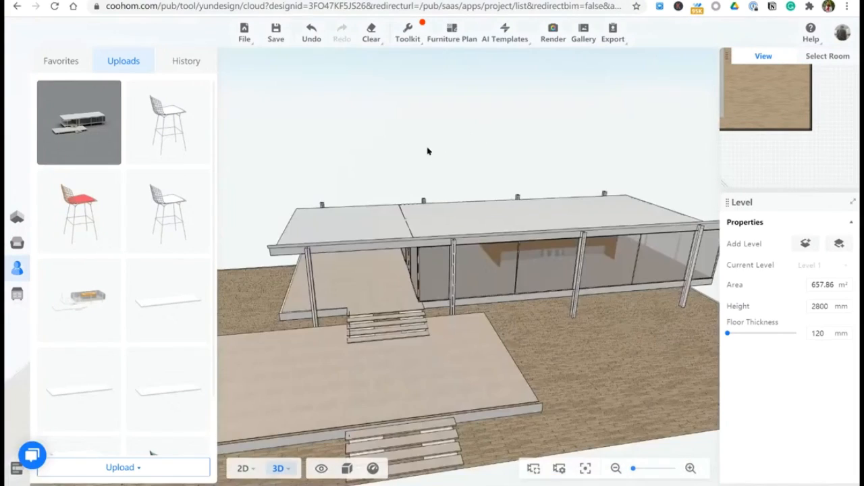
left_click_drag(428, 152, 459, 148)
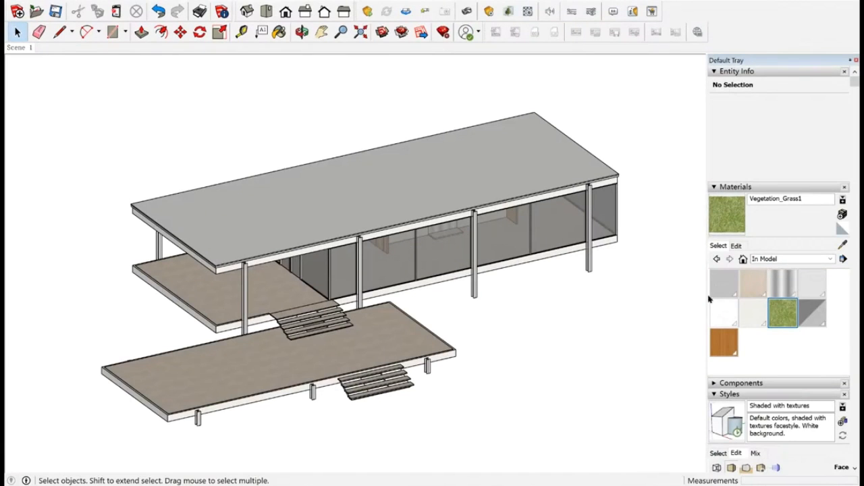
Switch to SketchUp and set the back face color of the current style to red.
scroll(778, 352, "down", 4)
scroll(778, 351, "down", 2)
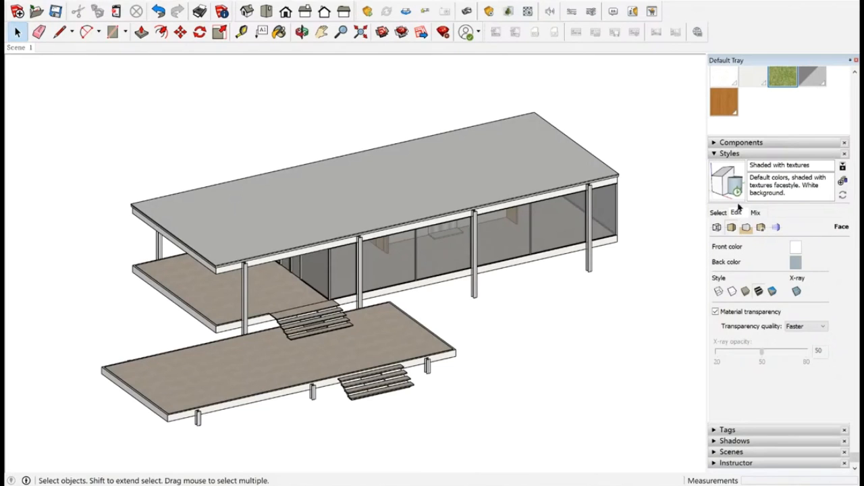
left_click(794, 263)
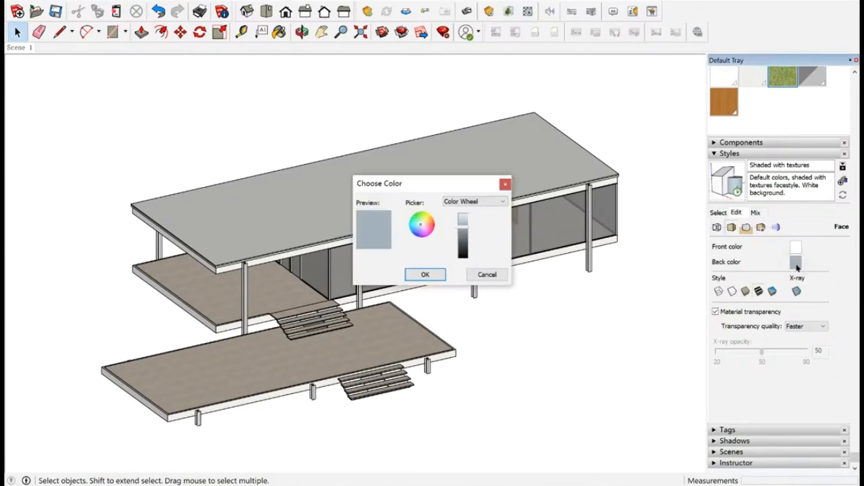
left_click(505, 184)
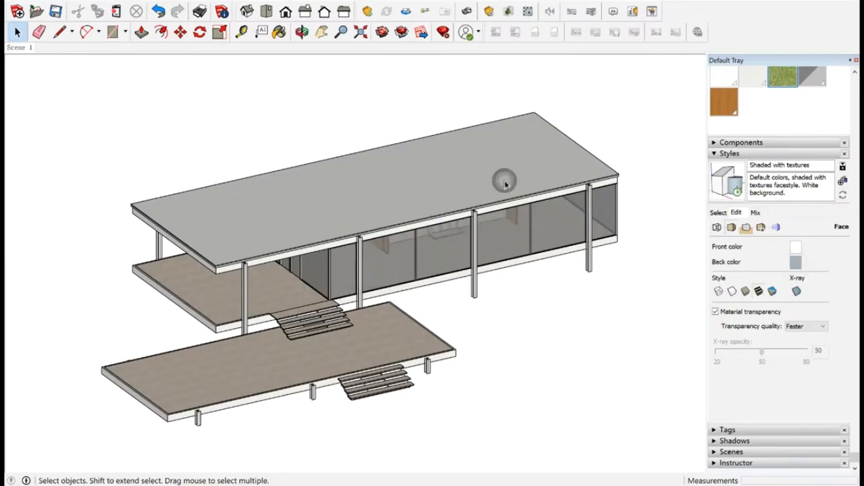
left_click(796, 264)
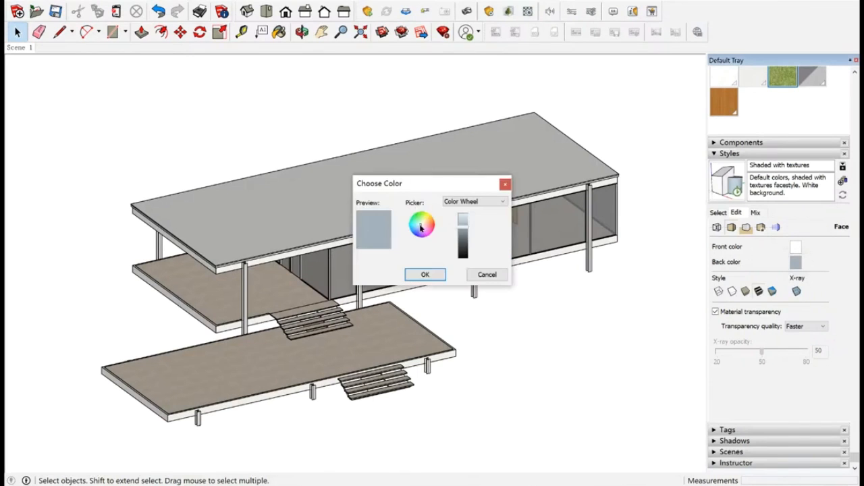
left_click_drag(420, 228, 443, 228)
left_click(439, 275)
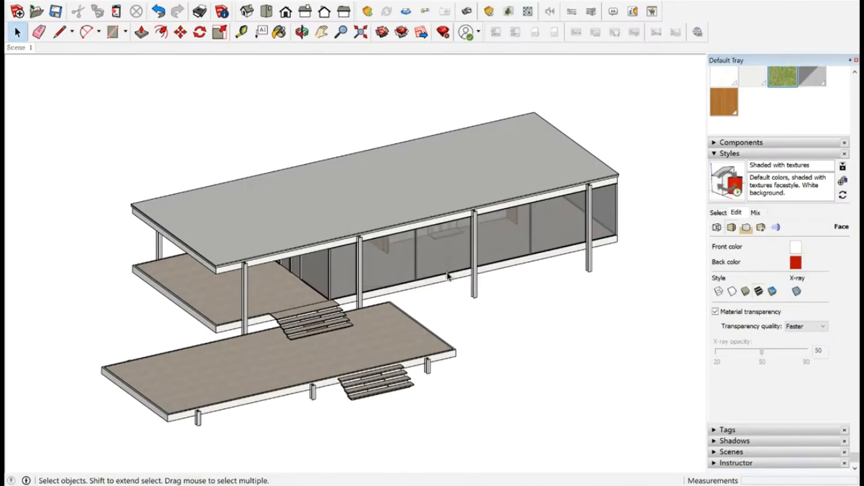
Display the model's faces in the monochrome style and check the orientation of the roof's top face.
left_click(772, 293)
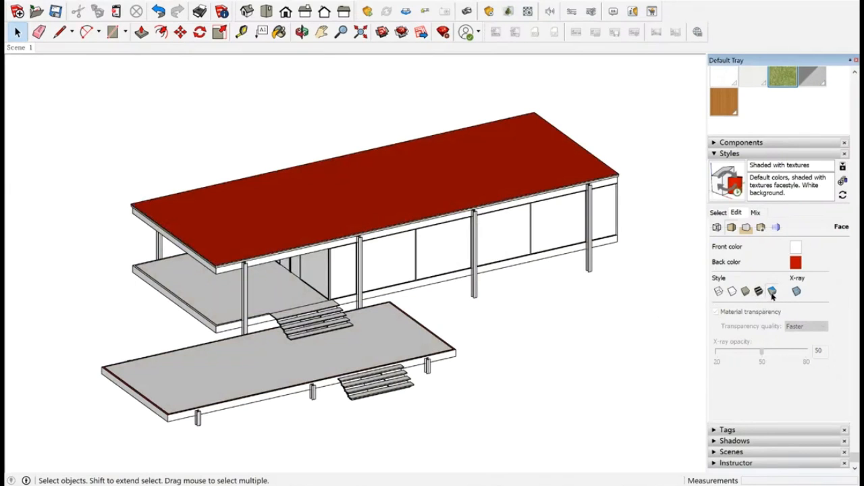
scroll(227, 236, "up", 2)
left_click(291, 233)
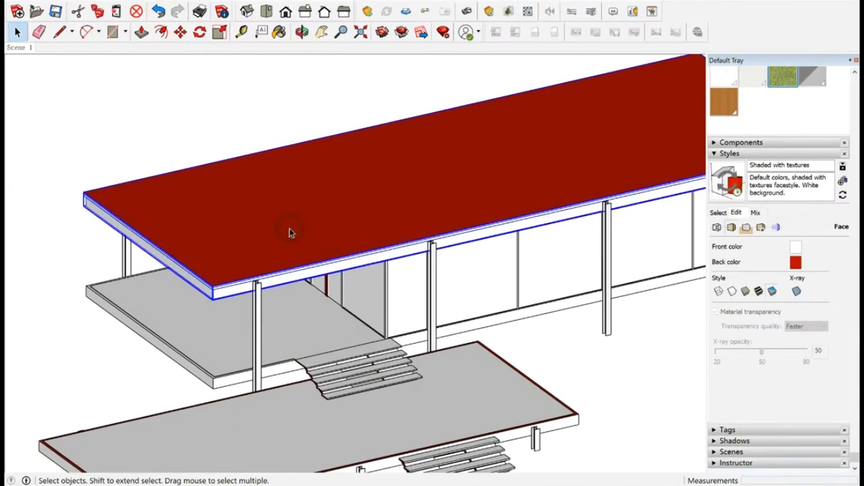
left_click(151, 126)
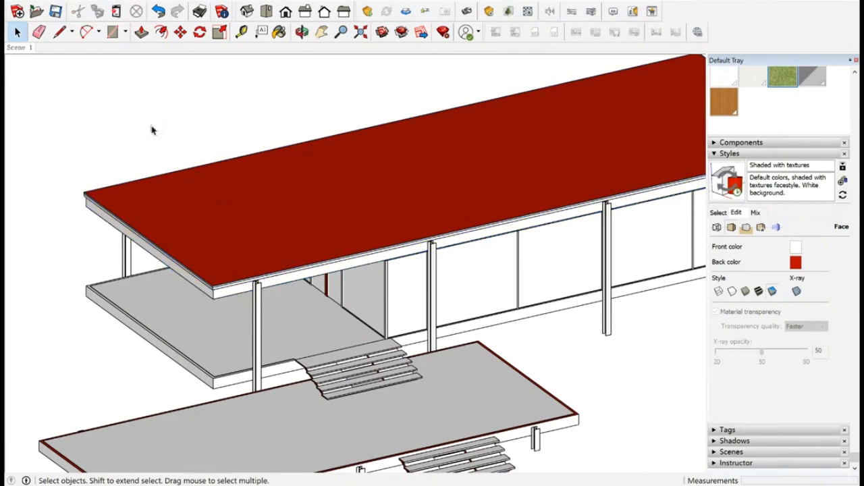
Switch back to Coohom and examine the house's roof from above and from lower angles in 3D.
key("alt+Tab")
scroll(344, 195, "up", 3)
left_click_drag(358, 187, 481, 267)
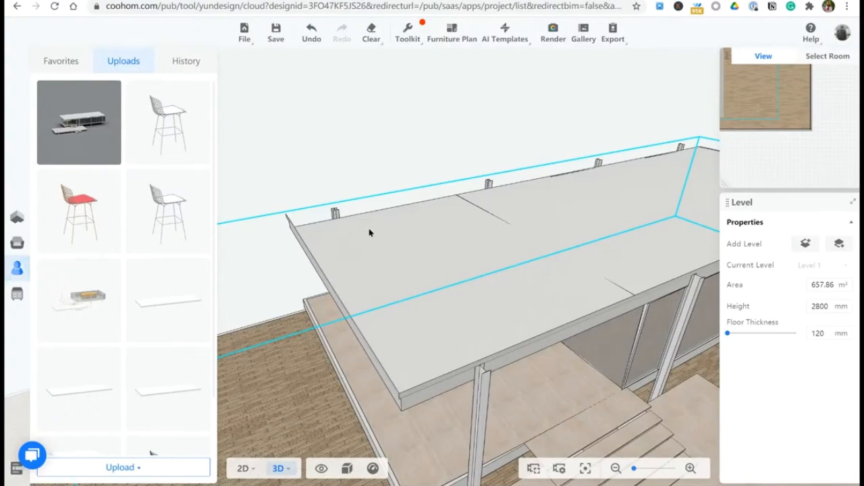
scroll(392, 193, "down", 3)
scroll(431, 264, "up", 2)
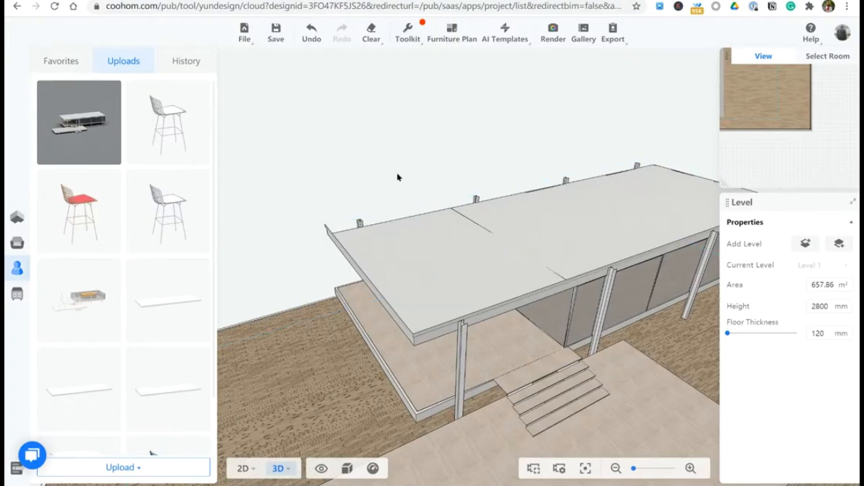
left_click_drag(399, 175, 447, 230)
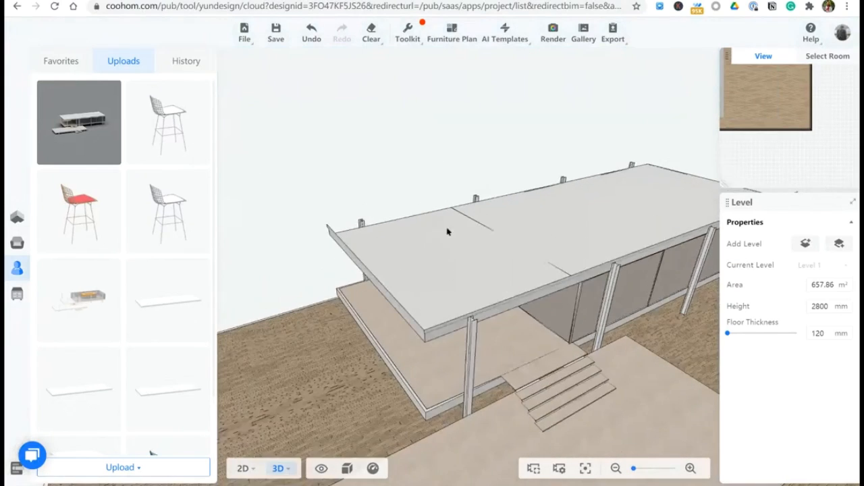
scroll(463, 266, "up", 2)
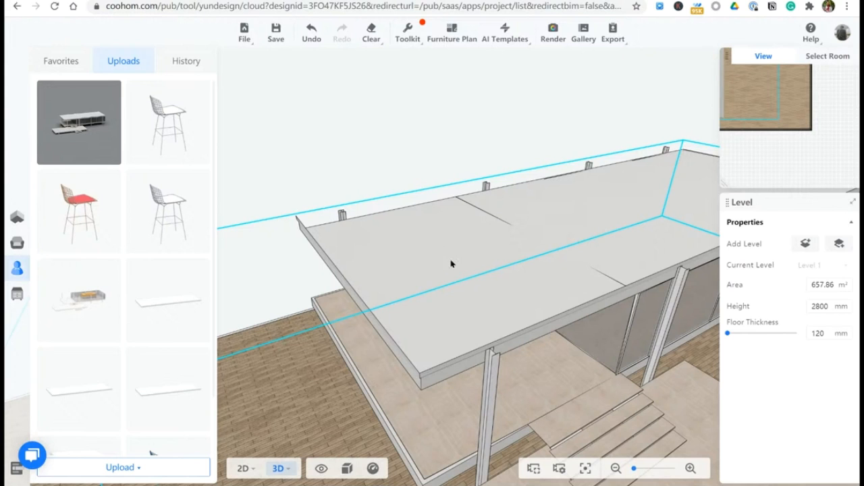
left_click_drag(454, 262, 441, 318)
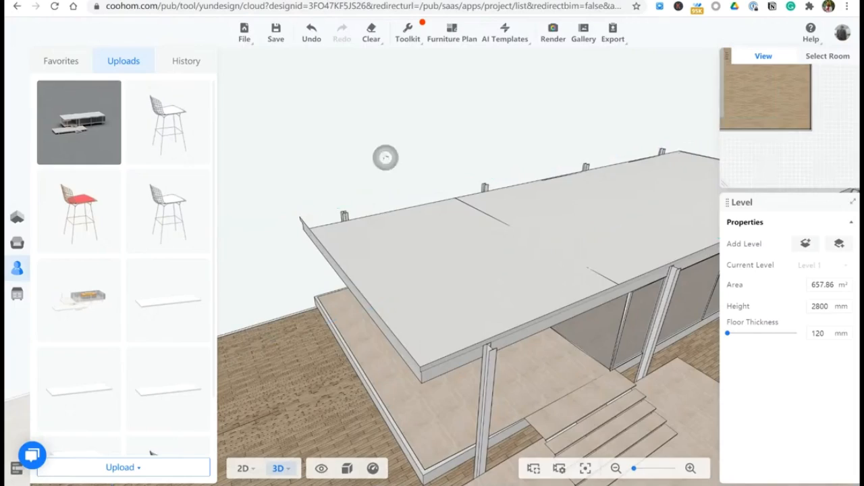
mouse_move(386, 158)
left_mouse_down()
mouse_move(387, 129)
mouse_move(380, 137)
mouse_move(390, 128)
mouse_move(388, 167)
mouse_move(382, 158)
left_mouse_up()
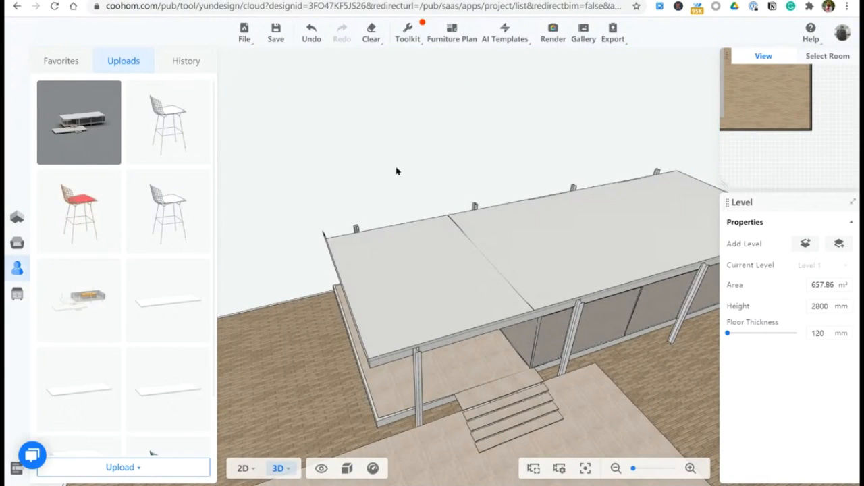
left_click_drag(389, 189, 399, 169)
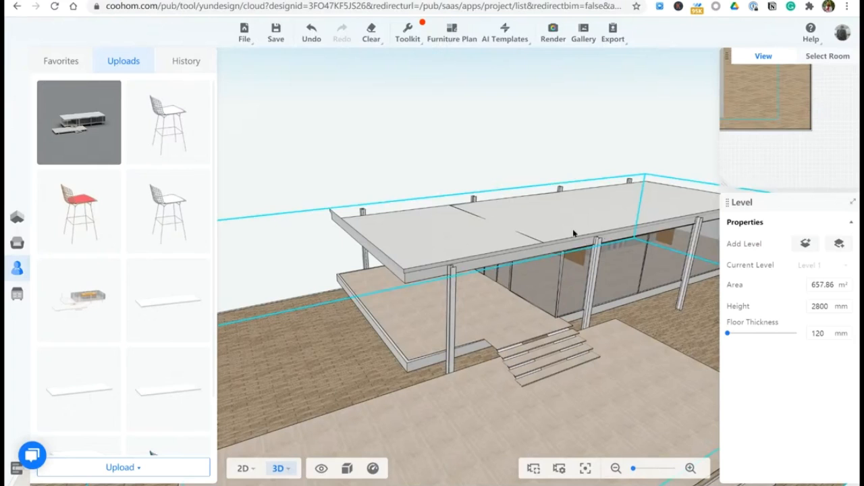
left_click_drag(422, 159, 433, 168)
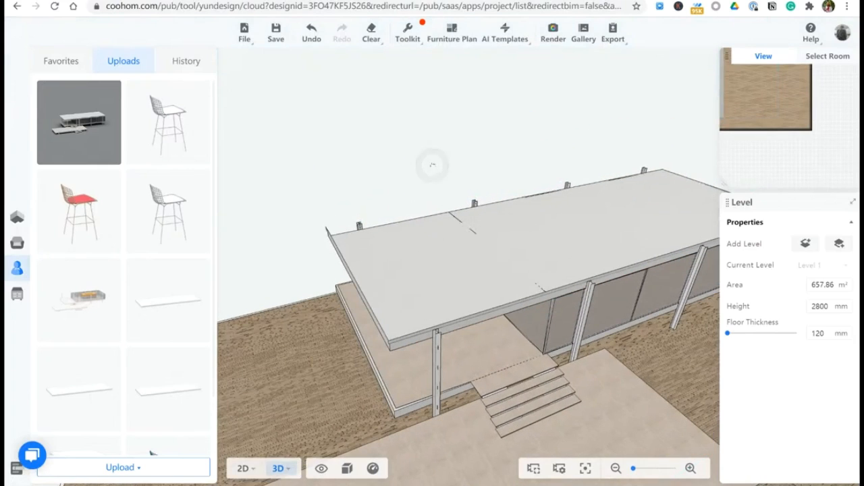
Check the roof in the 2D plan and compare it with the 3D view from above and from the terrace side.
key("1")
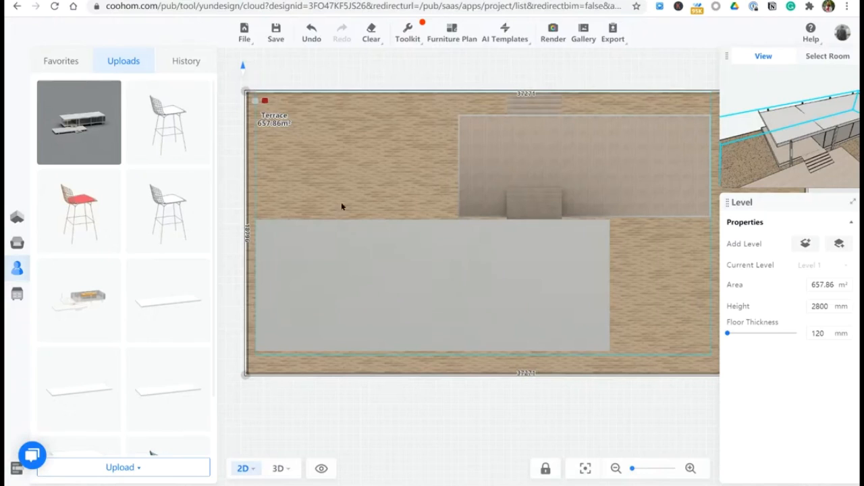
scroll(459, 265, "up", 2)
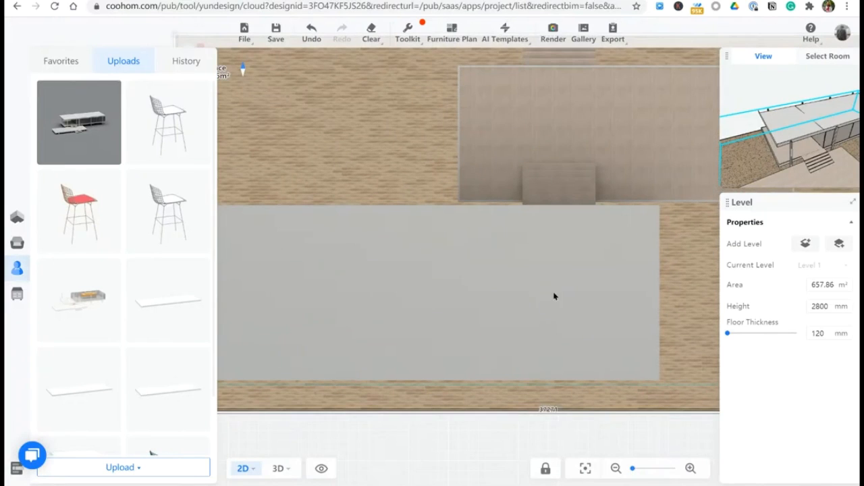
key("3")
scroll(502, 382, "up", 5)
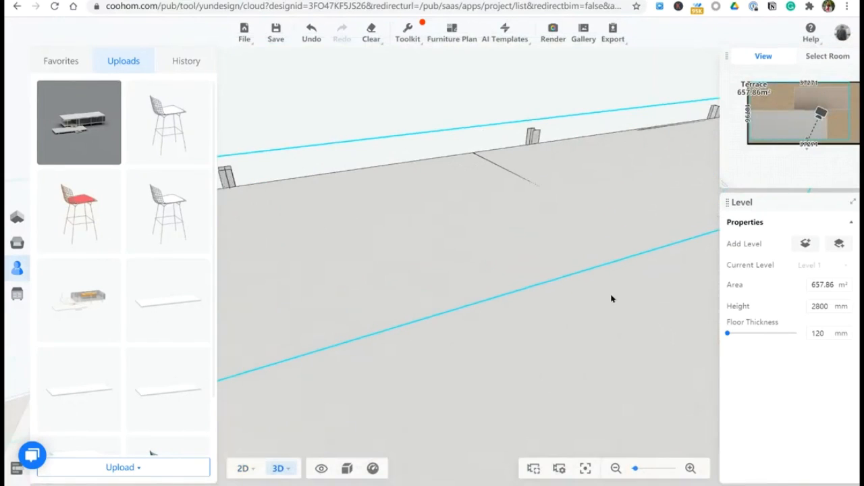
scroll(310, 162, "down", 5)
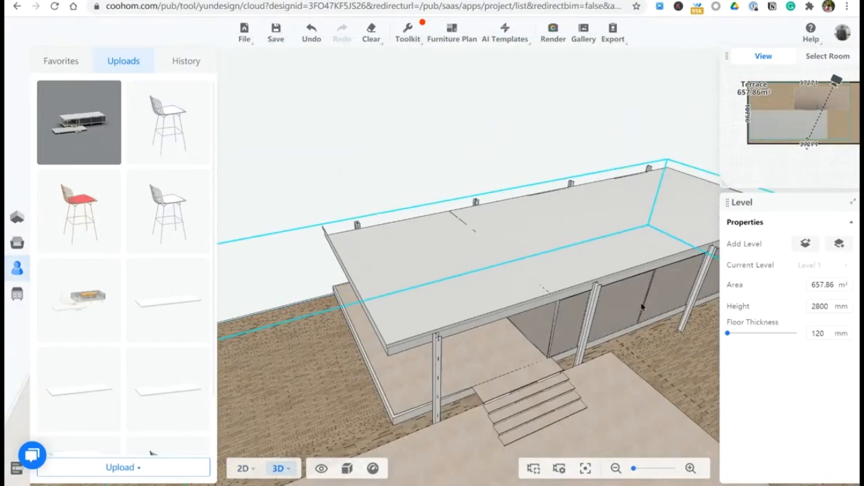
left_click_drag(524, 153, 465, 133)
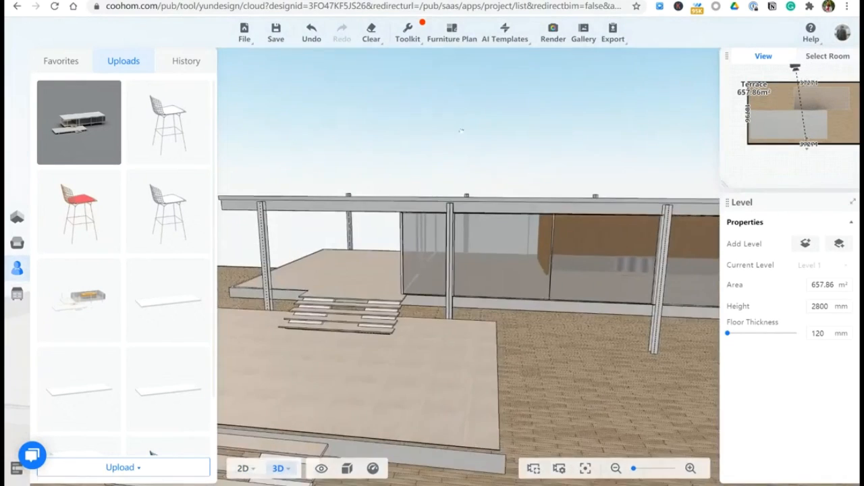
Try to place the uploaded bar stool with the red seat inside the glass-walled room of the house.
scroll(611, 270, "up", 5)
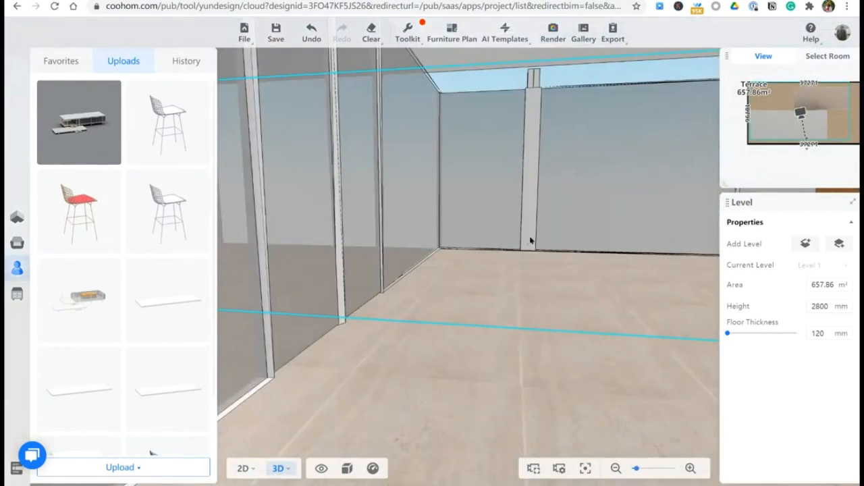
left_click(75, 207)
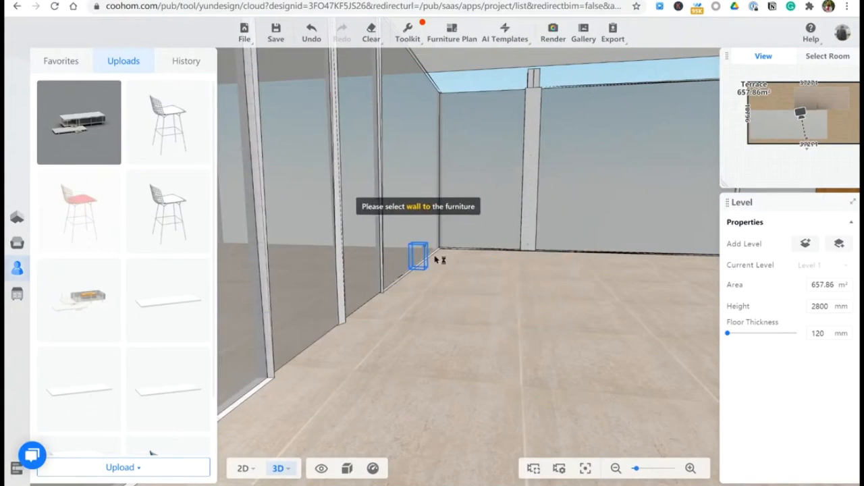
scroll(445, 251, "down", 5)
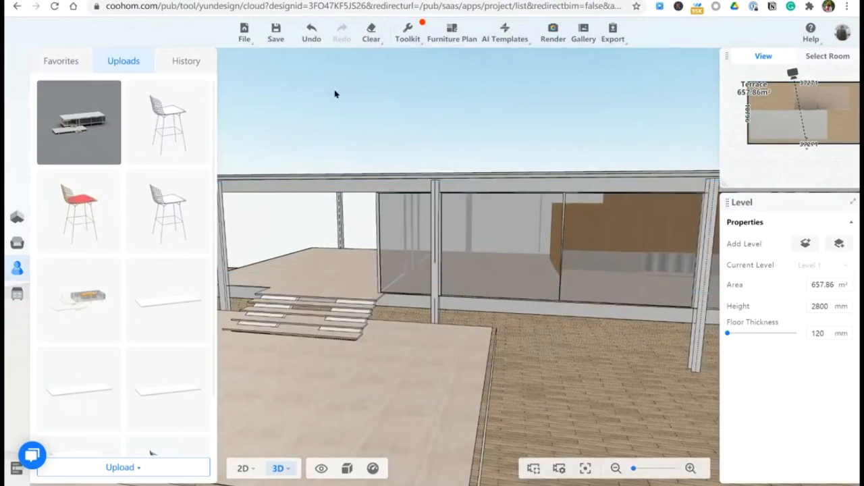
left_click_drag(345, 85, 484, 270)
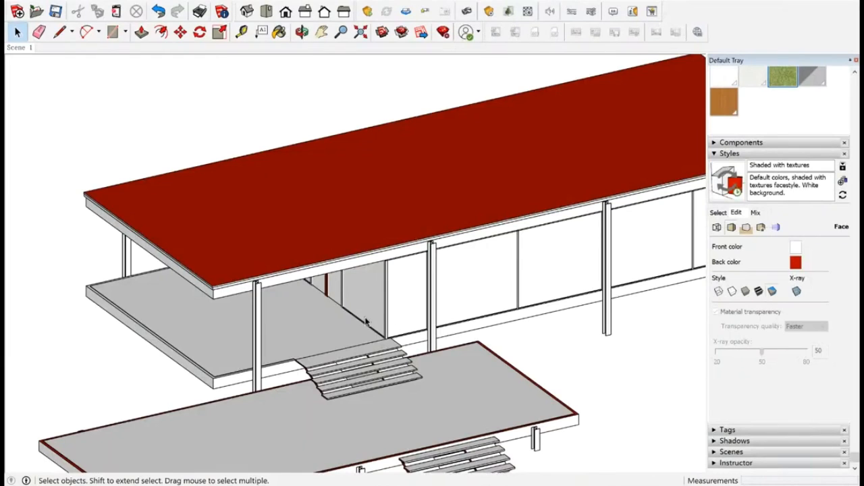
Switch back to SketchUp and reverse the roof's backward top face inside its group.
scroll(54, 257, "up", 3)
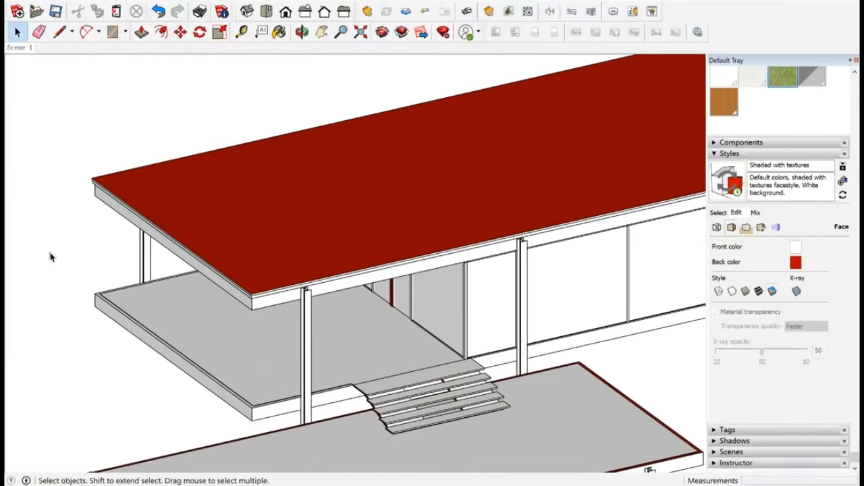
scroll(212, 302, "up", 1)
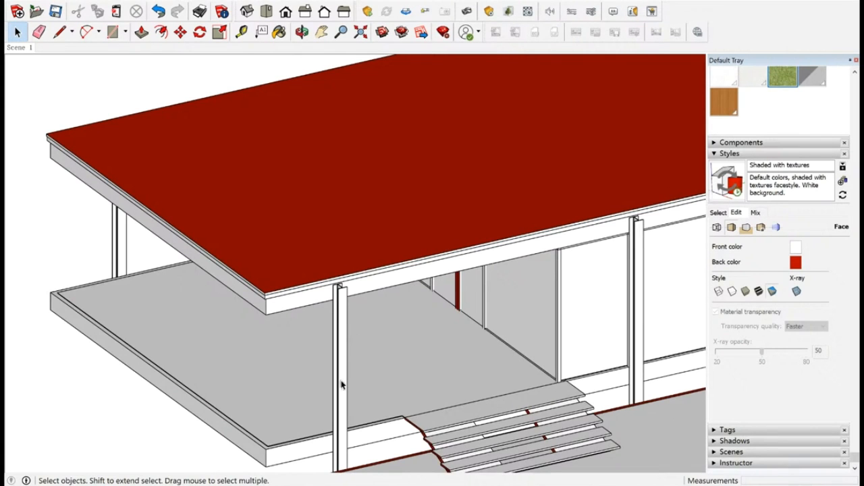
scroll(341, 383, "down", 1)
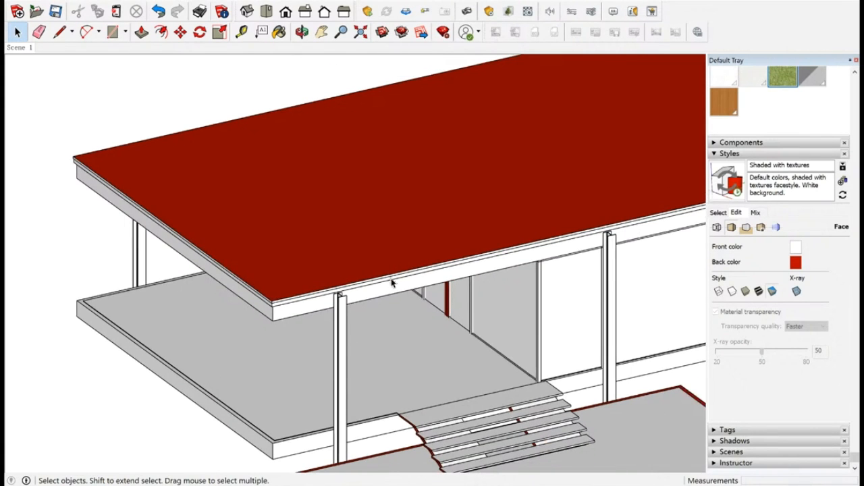
scroll(213, 245, "up", 1)
scroll(355, 398, "down", 2)
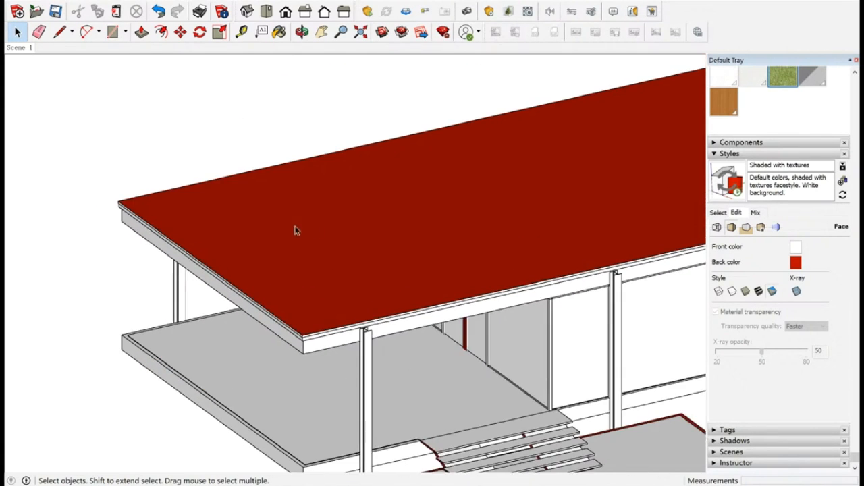
scroll(297, 236, "up", 2)
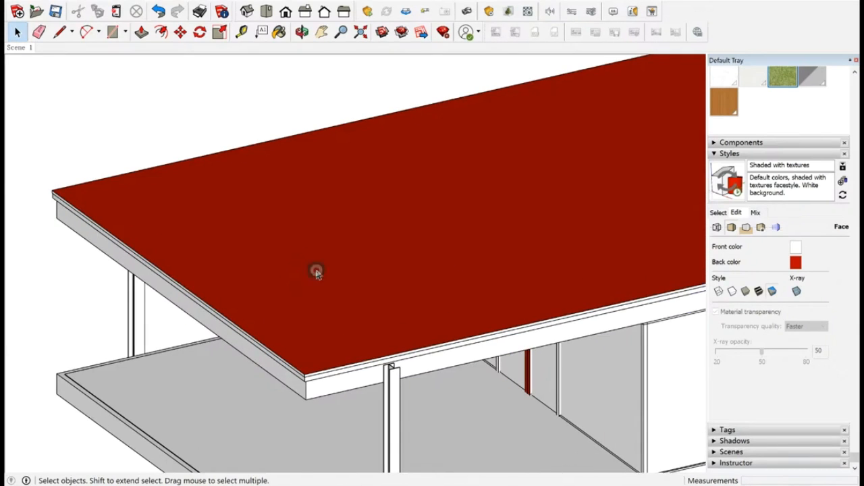
double_click(317, 270)
left_click(366, 274)
right_click(354, 244)
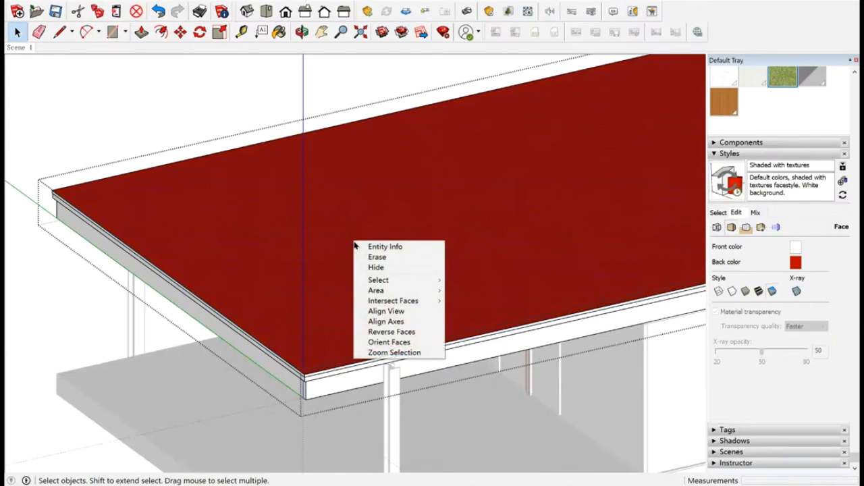
left_click(383, 332)
left_click(126, 128)
Reverse the backward border face around the edge of the lower terrace platform.
scroll(260, 347, "down", 6)
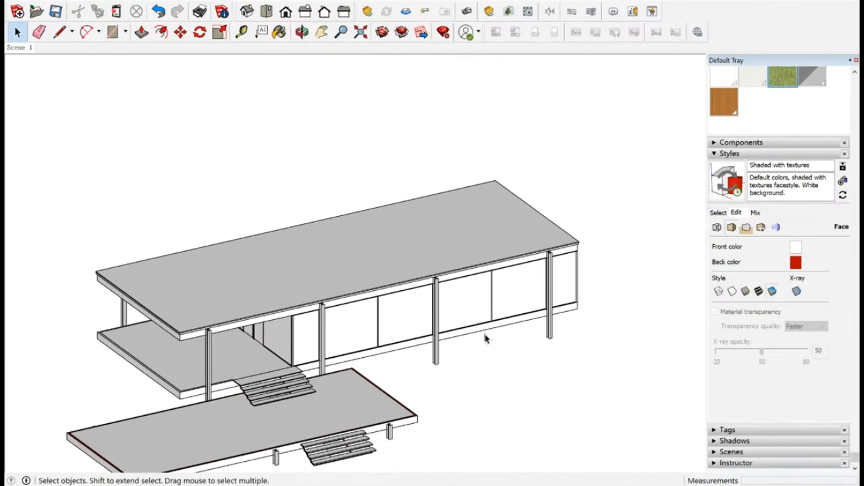
scroll(408, 322, "up", 3)
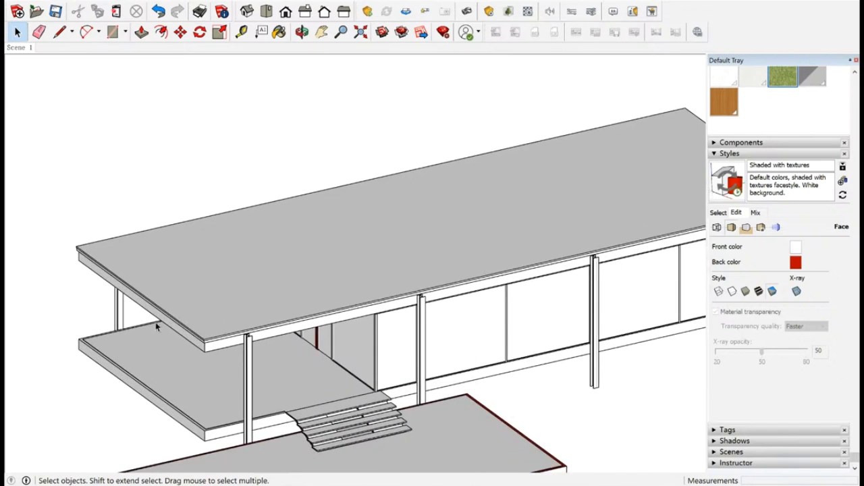
scroll(335, 318, "down", 3)
scroll(462, 351, "up", 10)
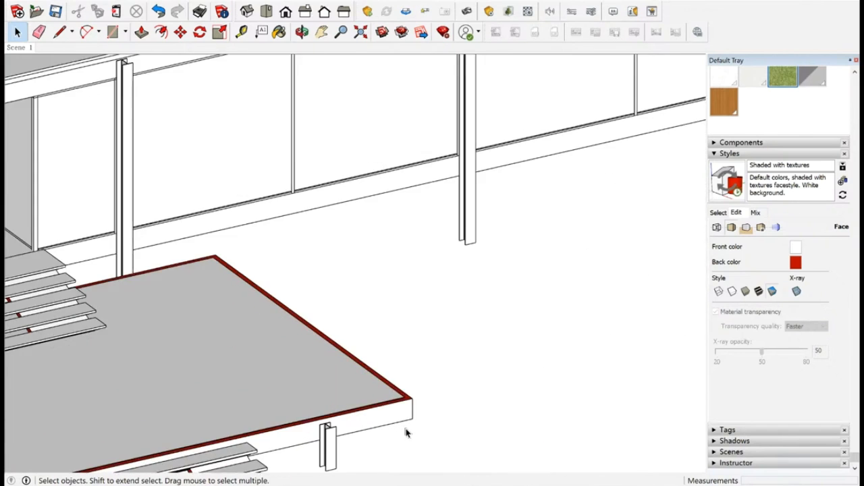
left_click(415, 367)
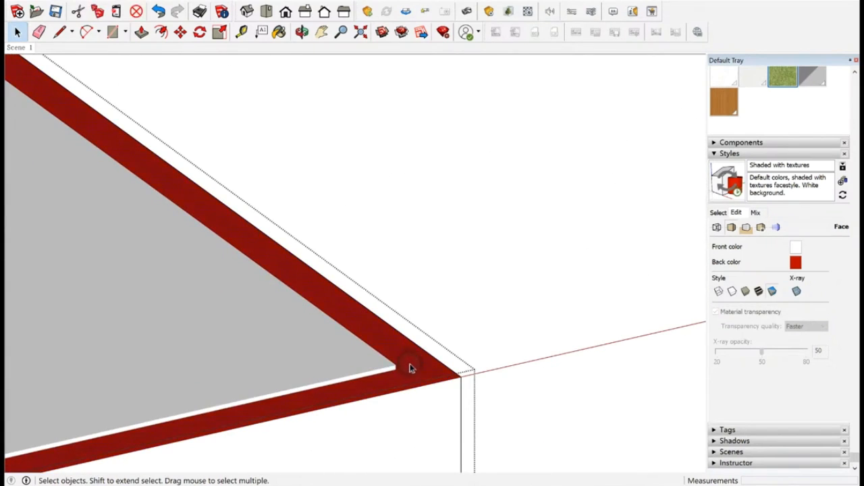
right_click(407, 363)
left_click(445, 451)
Compare the roof with its 3D view in Coohom and reverse the backward face on the roof's underside in SketchUp.
scroll(482, 382, "down", 10)
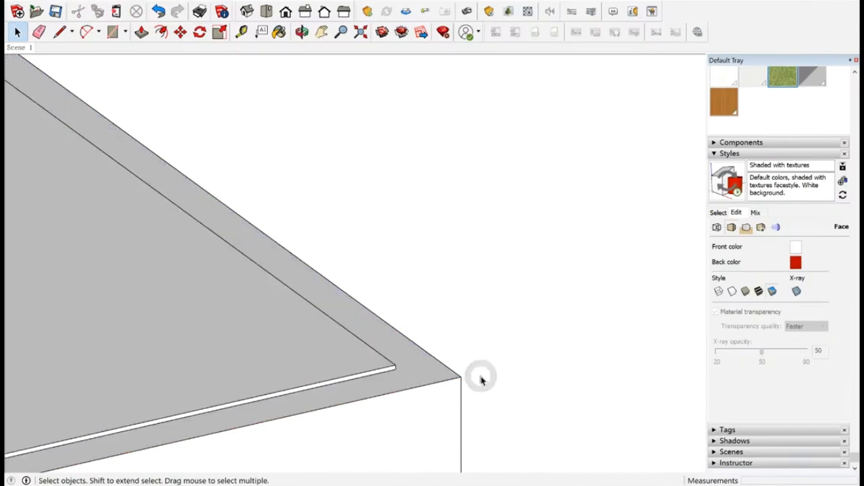
scroll(483, 387, "down", 5)
middle_click_drag(554, 355, 386, 353)
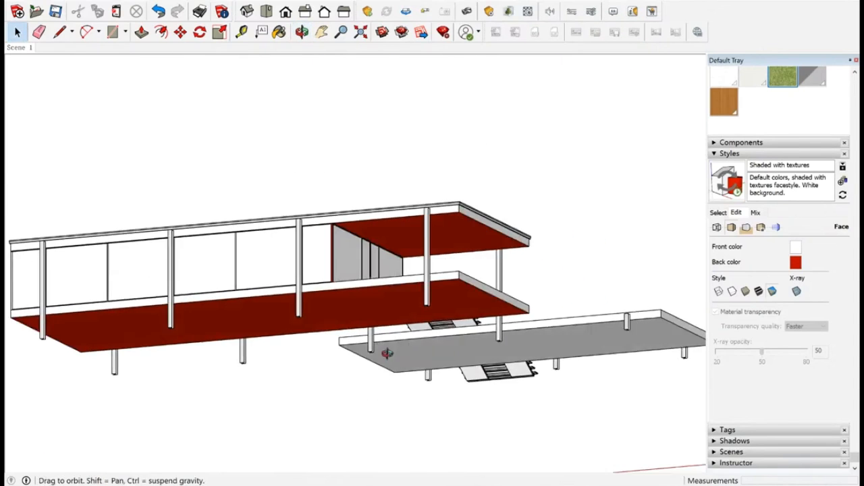
scroll(405, 304, "up", 6)
middle_click_drag(520, 285, 521, 264)
left_click(489, 226)
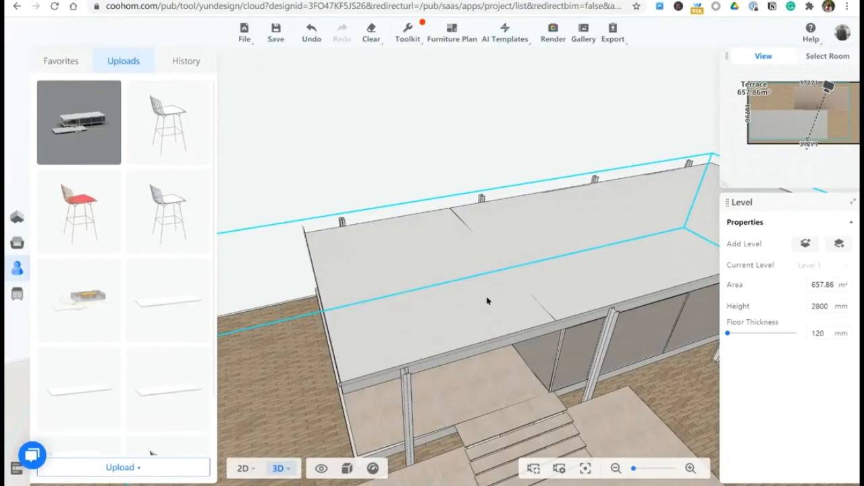
mouse_move(360, 152)
left_mouse_down()
mouse_move(378, 126)
mouse_move(367, 155)
left_mouse_up()
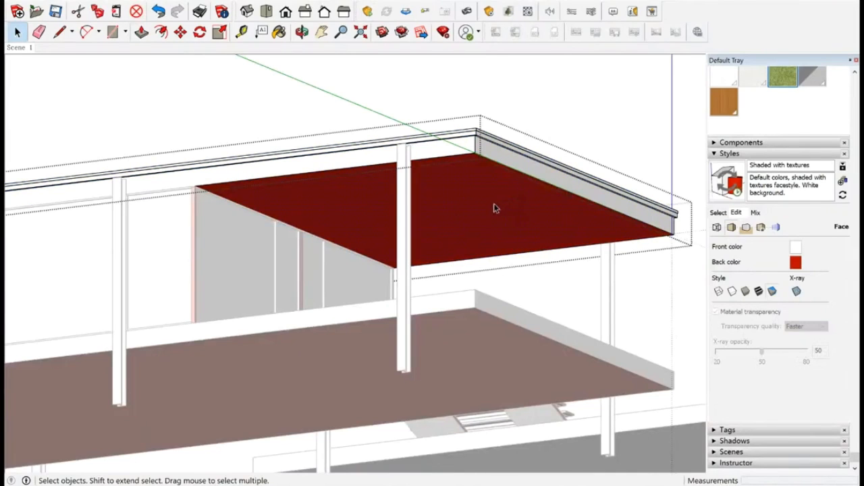
right_click(493, 208)
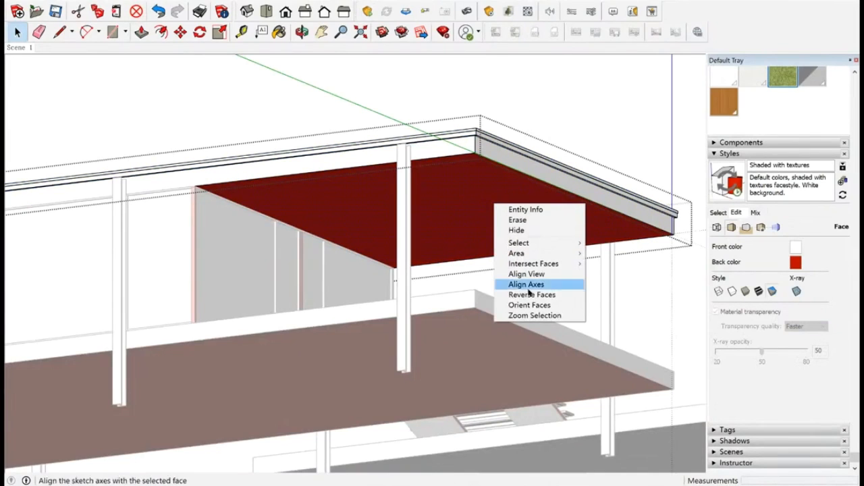
left_click(531, 295)
left_click(561, 127)
Check the roof from below and above, and open the model file Farnsworth+house_no ceiling.
scroll(529, 211, "down", 3)
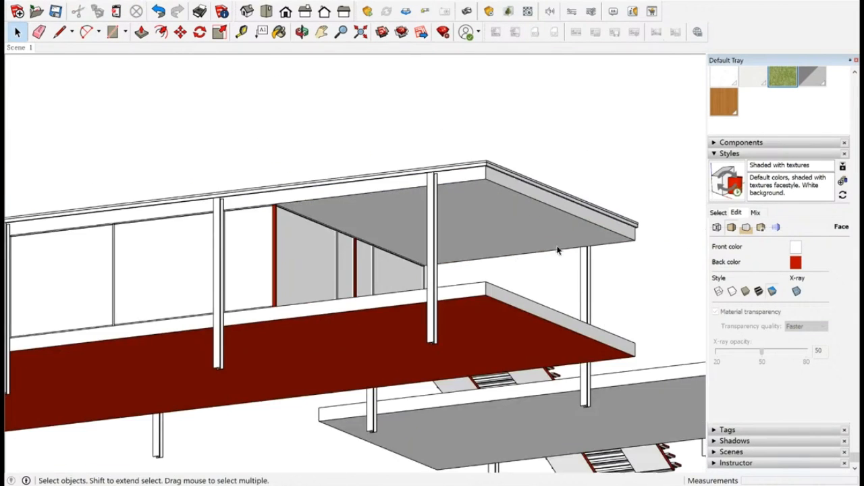
middle_click_drag(560, 247, 575, 150)
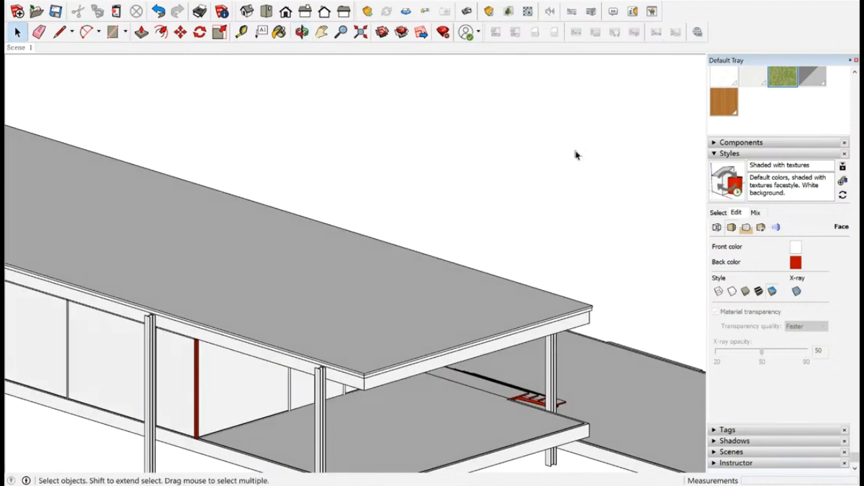
scroll(574, 148, "down", 2)
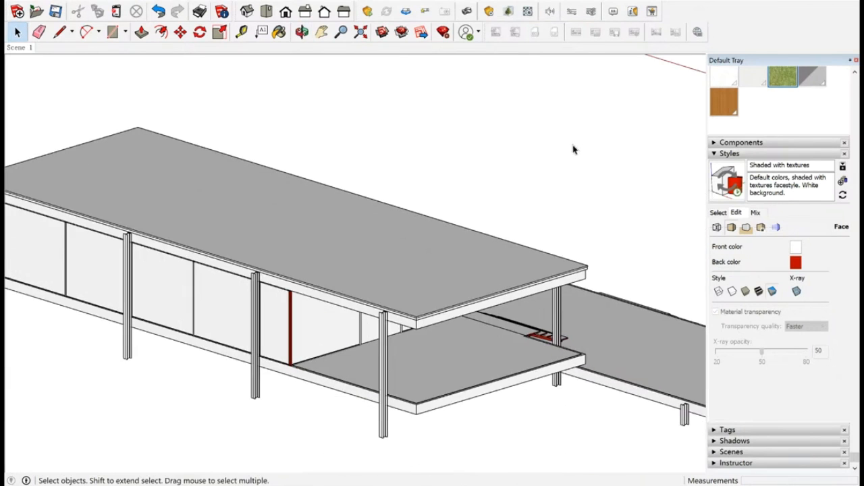
middle_click_drag(573, 149, 565, 380)
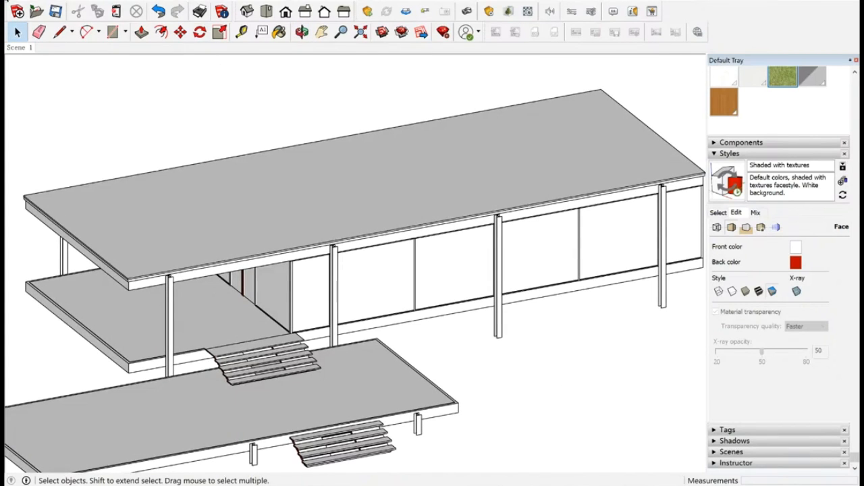
left_click(7, 1)
left_click(23, 27)
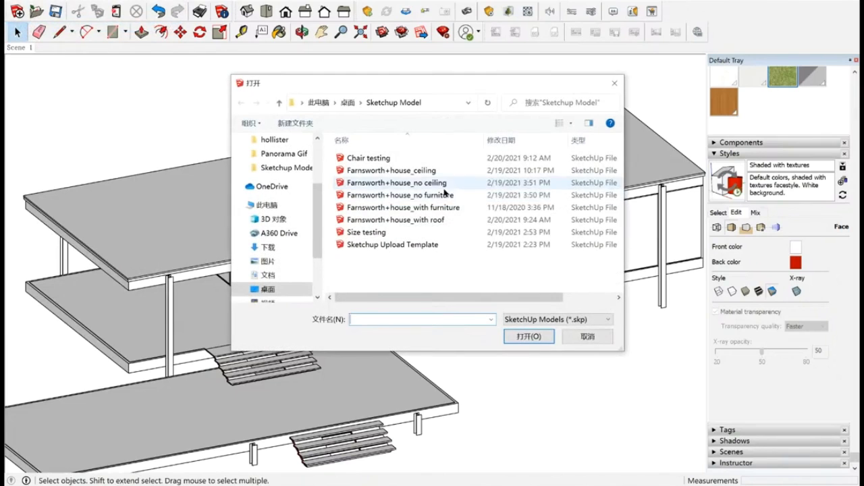
left_click(424, 184)
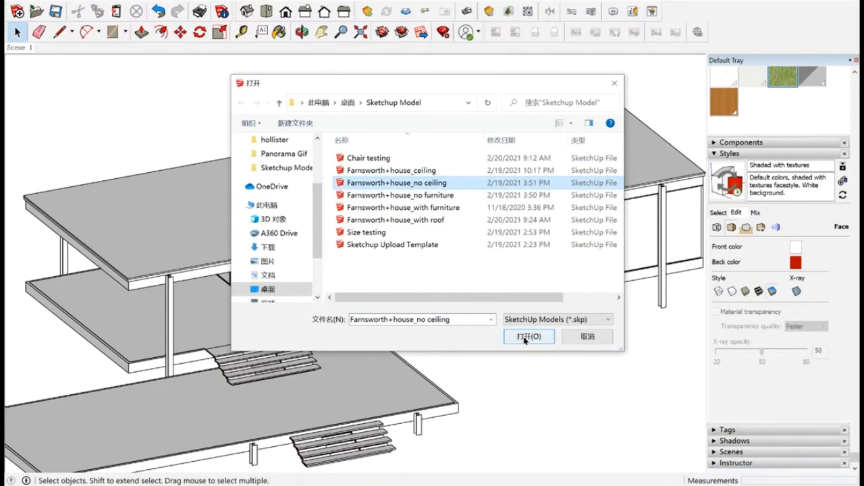
left_click(525, 337)
left_click(445, 265)
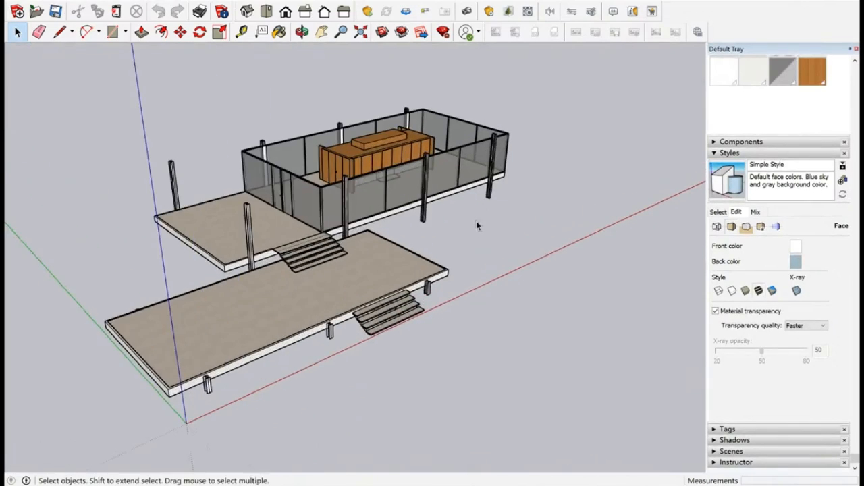
Examine the house model without a ceiling from above, including its glass walls and wooden core.
middle_click_drag(476, 226, 444, 261)
middle_click_drag(440, 282, 480, 364, "shift")
scroll(412, 236, "up", 3)
scroll(412, 237, "down", 2)
scroll(426, 176, "down", 4)
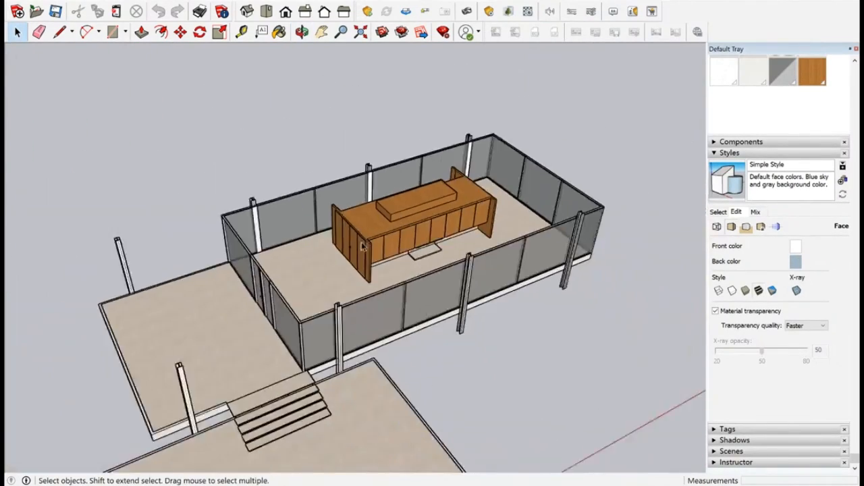
scroll(412, 263, "up", 3)
scroll(524, 351, "down", 3)
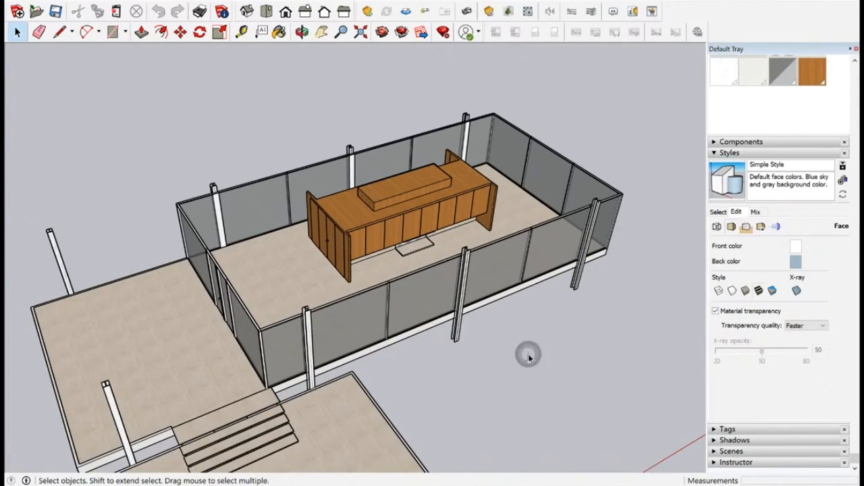
middle_click_drag(525, 351, 491, 483)
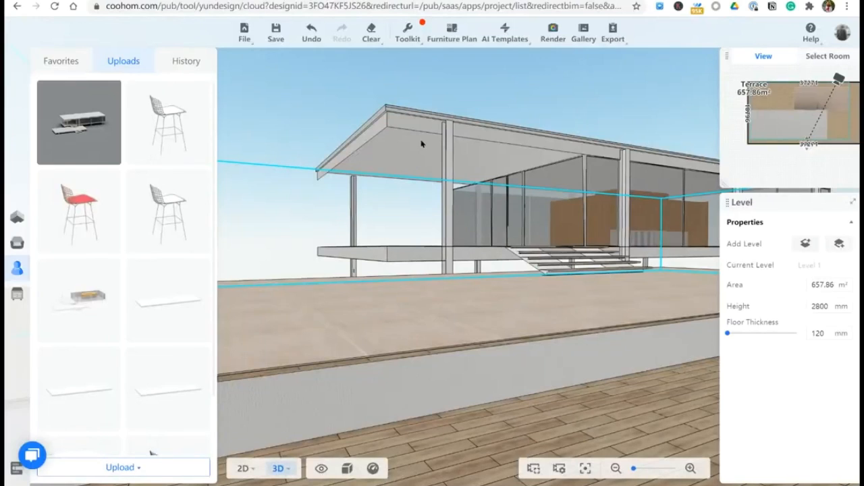
Switch to Coohom and delete the roofed Farnsworth house from the Terrace.
scroll(421, 141, "down", 3)
scroll(469, 145, "down", 1)
mouse_move(468, 146)
left_mouse_down()
mouse_move(482, 118)
mouse_move(479, 132)
left_mouse_up()
scroll(476, 137, "down", 2)
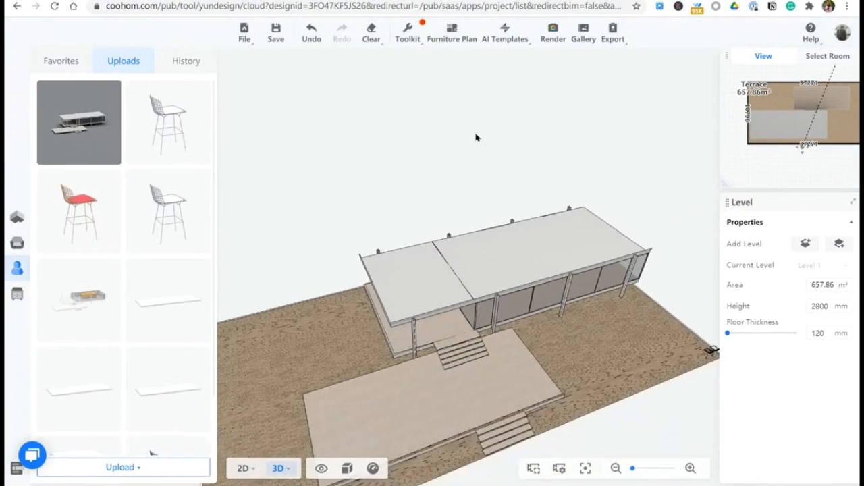
left_click(469, 274)
key("Delete")
Place the uploaded Farnsworth+house_no ceiling model on the Terrace floor in the 2D plan.
scroll(518, 247, "down", 3)
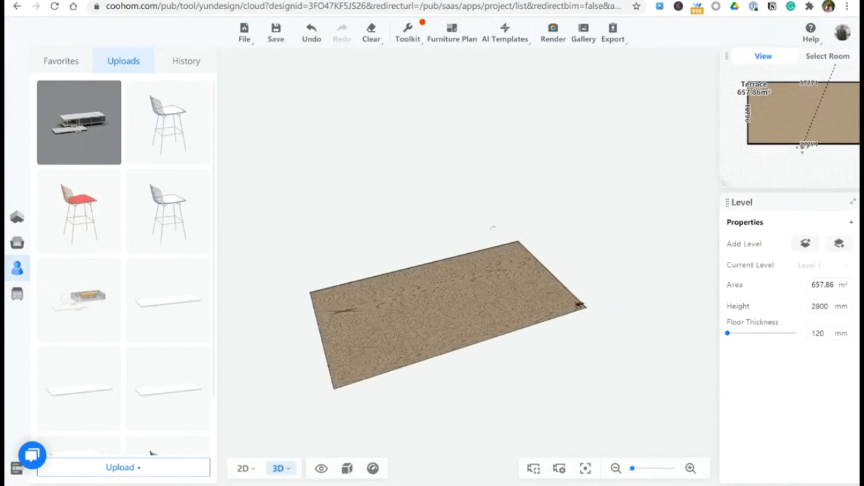
left_click_drag(518, 246, 276, 232)
left_click_drag(88, 305, 403, 289)
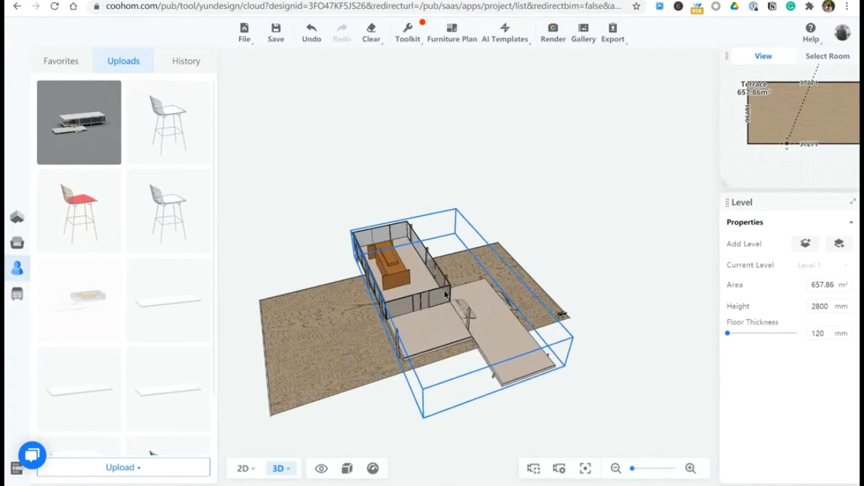
key("1")
scroll(494, 328, "down", 3)
left_click(72, 298)
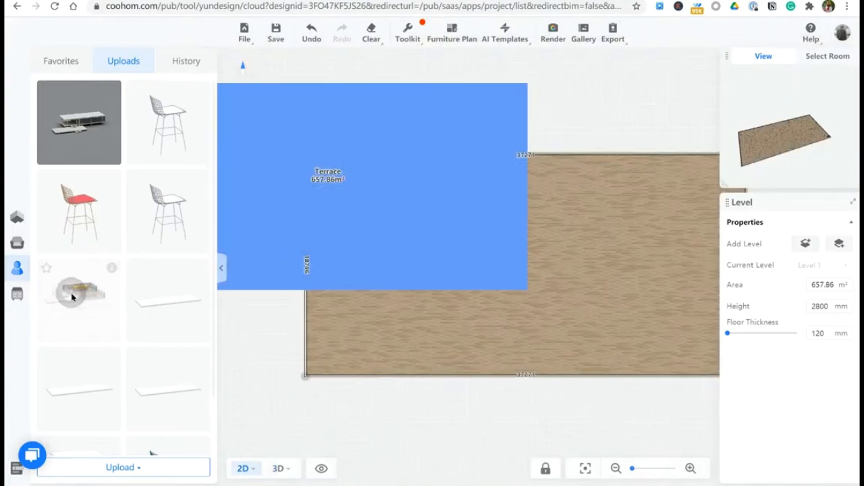
scroll(71, 297, "down", 1)
left_click(525, 293)
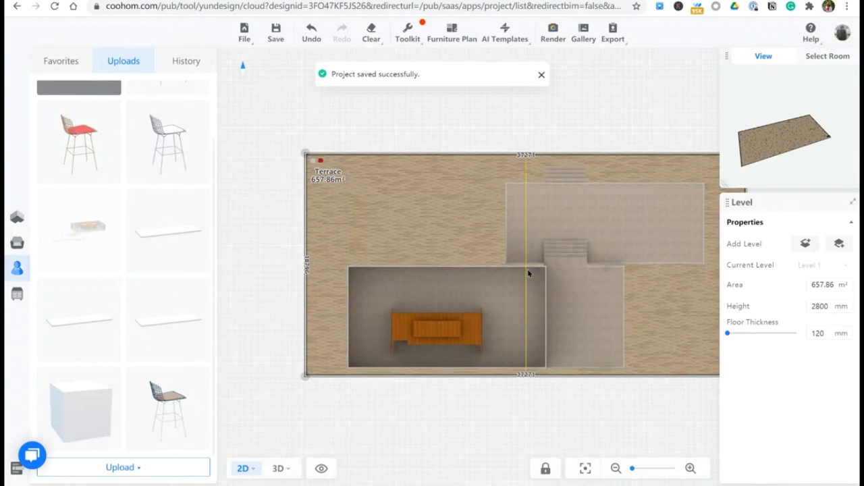
Examine the placed house without a ceiling in the 3D view, moving closer to its open interior.
left_click(528, 271)
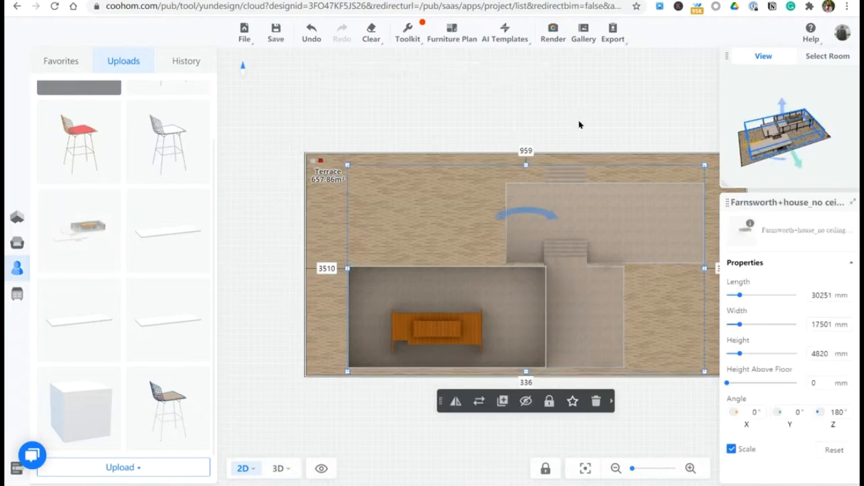
key("2")
left_click(399, 392)
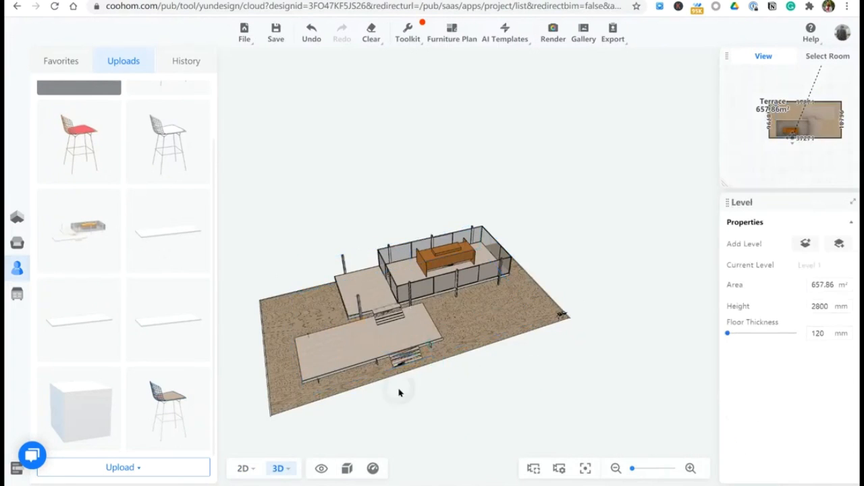
scroll(422, 396, "up", 3)
left_click_drag(604, 269, 493, 201)
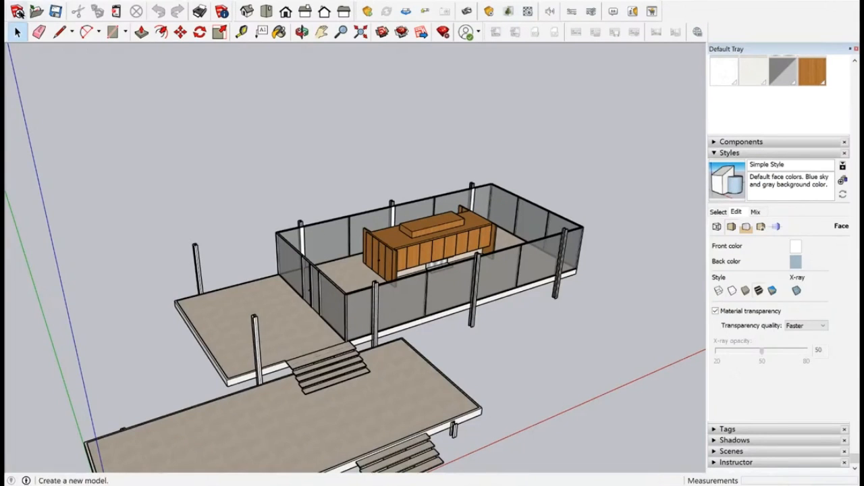
Open the Farnsworth+house_ceiling model from the Sketchup Model folder in SketchUp.
key("alt+f")
left_click(24, 27)
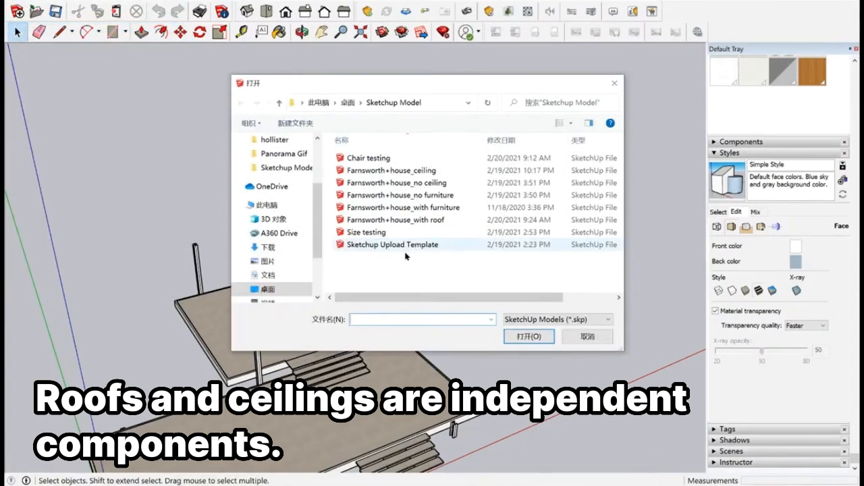
left_click(412, 220)
key("Up")
key("Up")
key("Up")
key("Up")
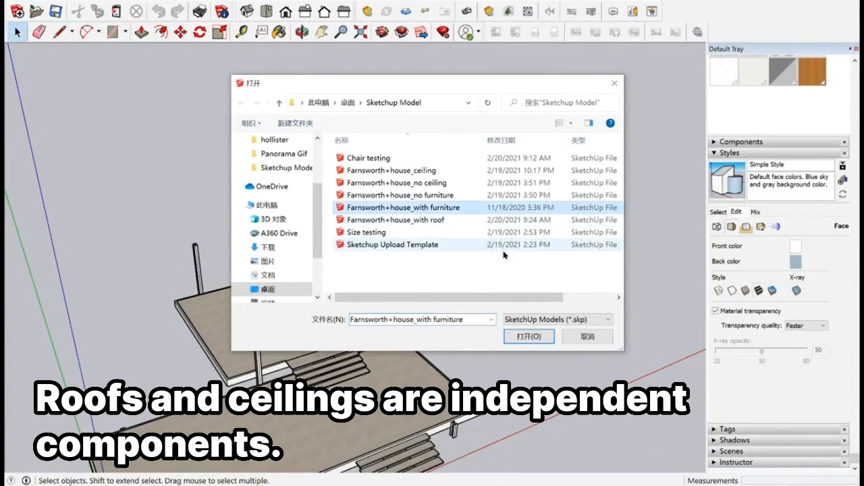
key("Return")
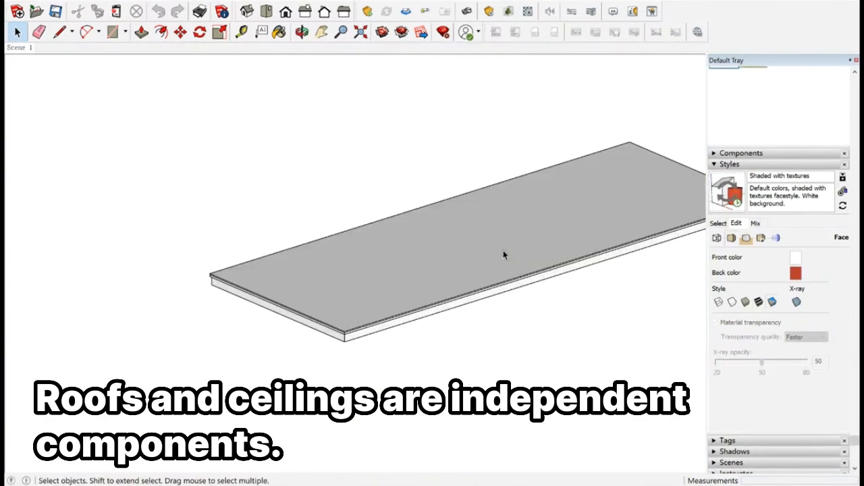
Draw a large ground rectangle from the origin extending beneath the raised roof slab, and reverse its face.
scroll(267, 206, "down", 2)
middle_click_drag(501, 337, 487, 317)
scroll(296, 269, "up", 2)
scroll(315, 265, "down", 2)
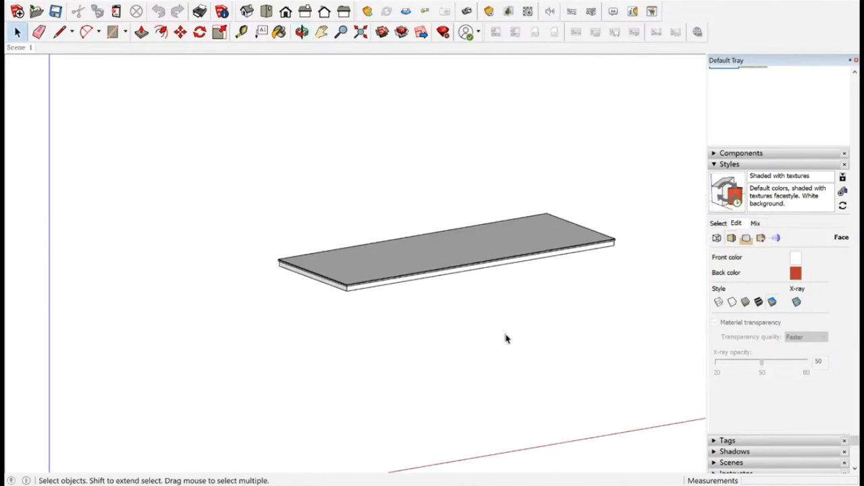
middle_click_drag(295, 76, 302, 126)
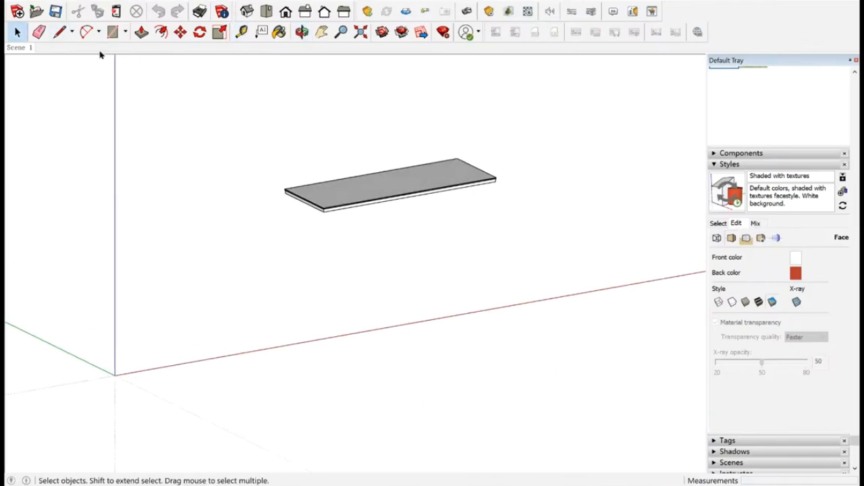
left_click(112, 32)
left_click(115, 375)
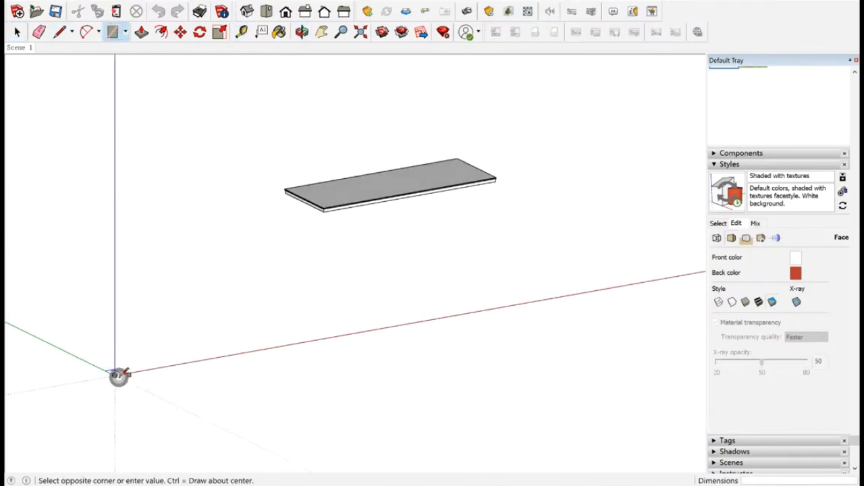
left_click(549, 132)
key("space")
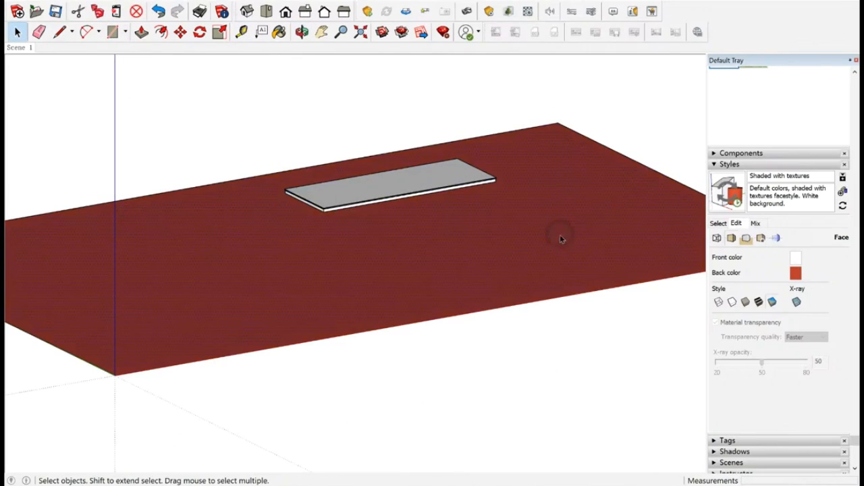
right_click(559, 238)
left_click(594, 325)
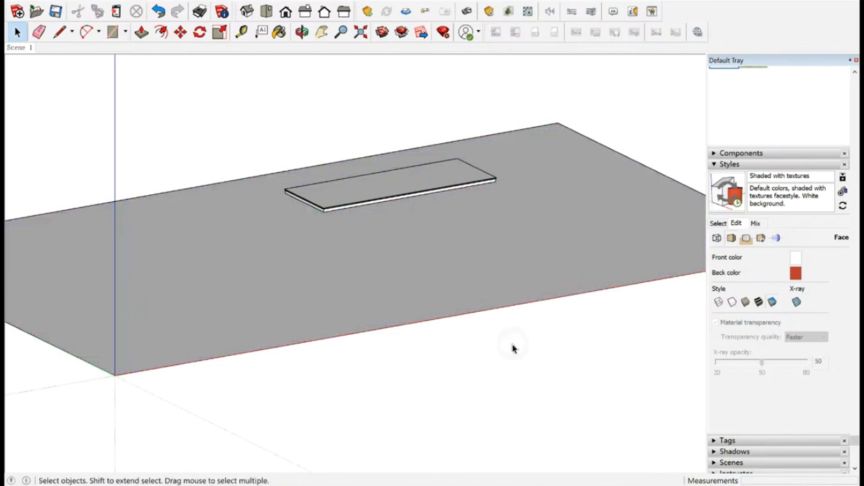
Examine the roof slab's height above the ground plane in the right side view, selecting the slab to highlight it.
middle_click_drag(513, 348, 469, 326)
left_click(302, 31)
left_click_drag(303, 335, 353, 320)
key("space")
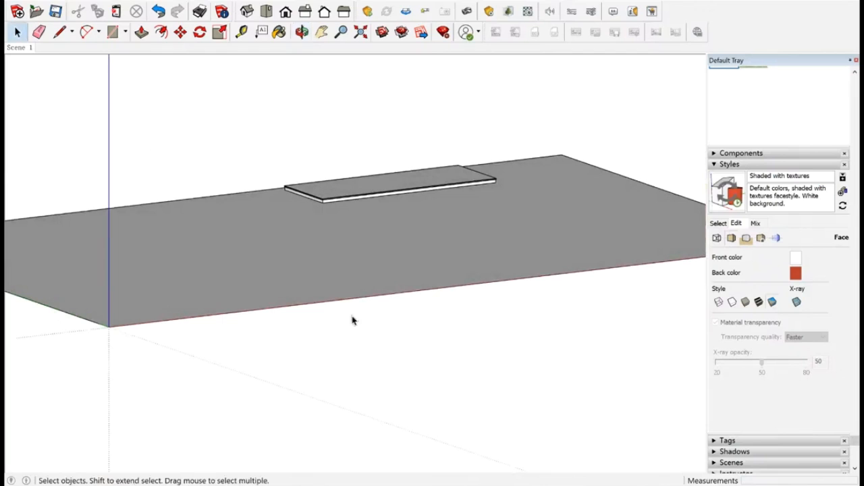
left_click(305, 12)
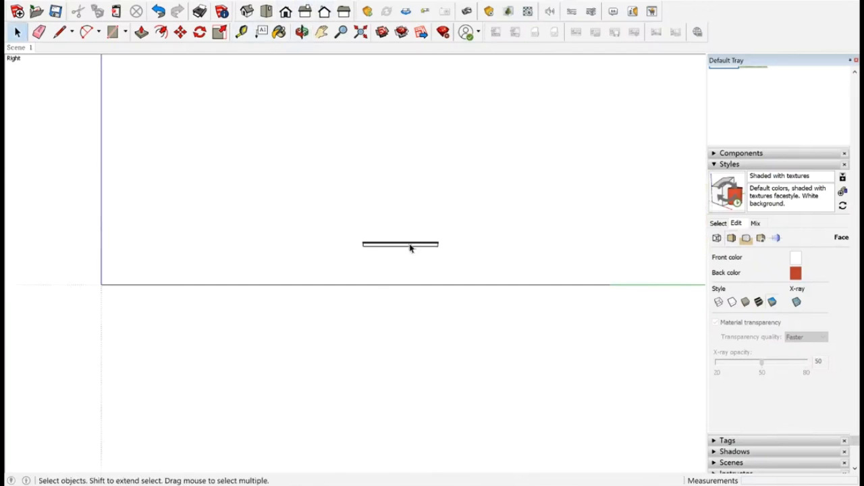
scroll(410, 248, "up", 3)
left_click(386, 246)
left_click(238, 197)
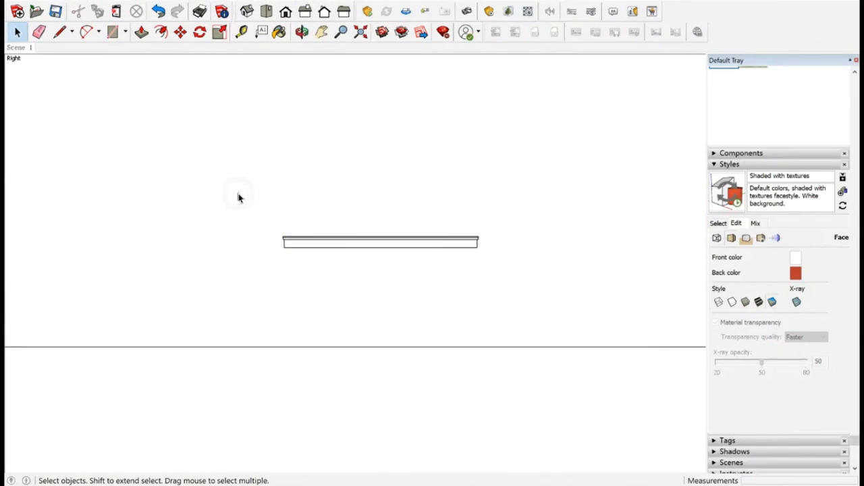
left_click_drag(238, 197, 574, 315)
left_click(297, 197)
left_click_drag(574, 205, 242, 315)
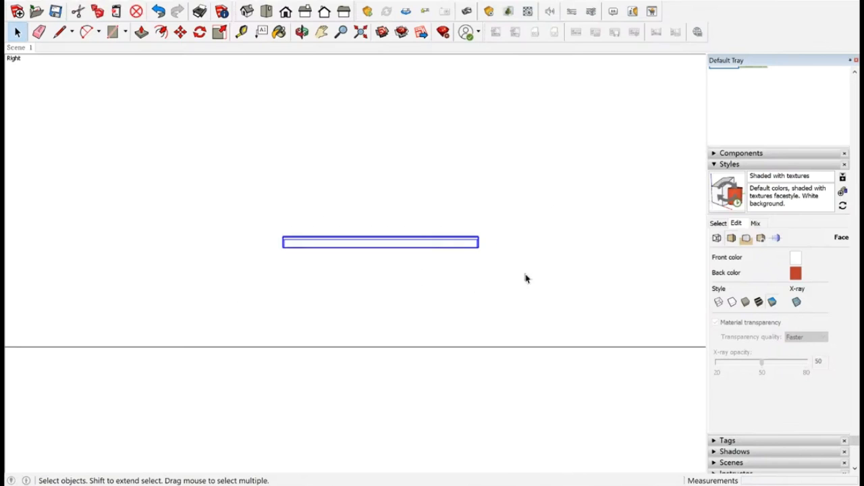
left_click(527, 274)
Open the Farnsworth+house_with roof model without saving the changes to the ceiling model.
left_click(16, 2)
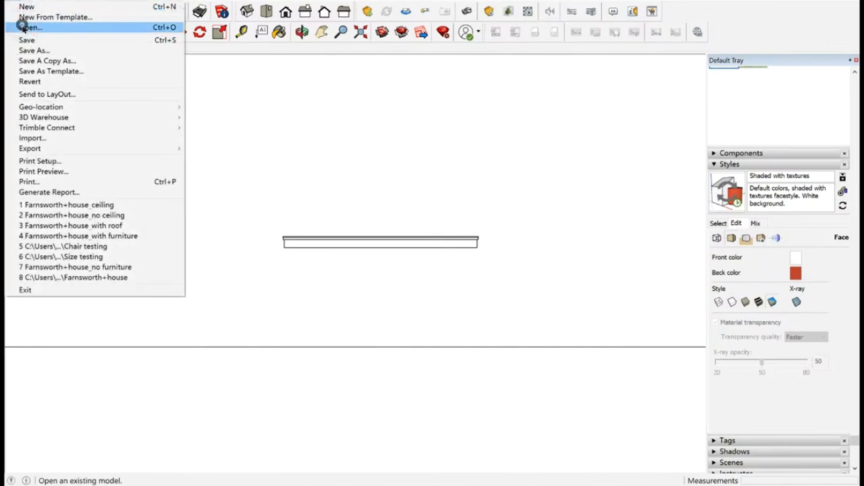
left_click(23, 27)
left_click(424, 184)
left_click(426, 195)
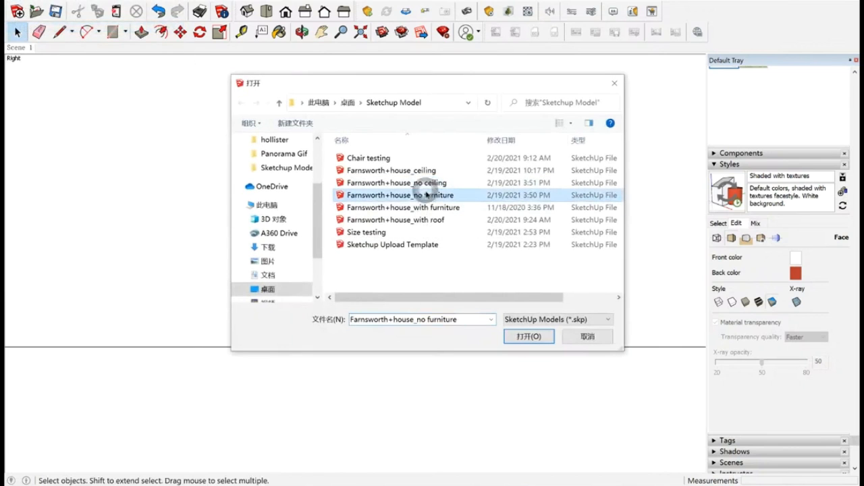
left_click(421, 171)
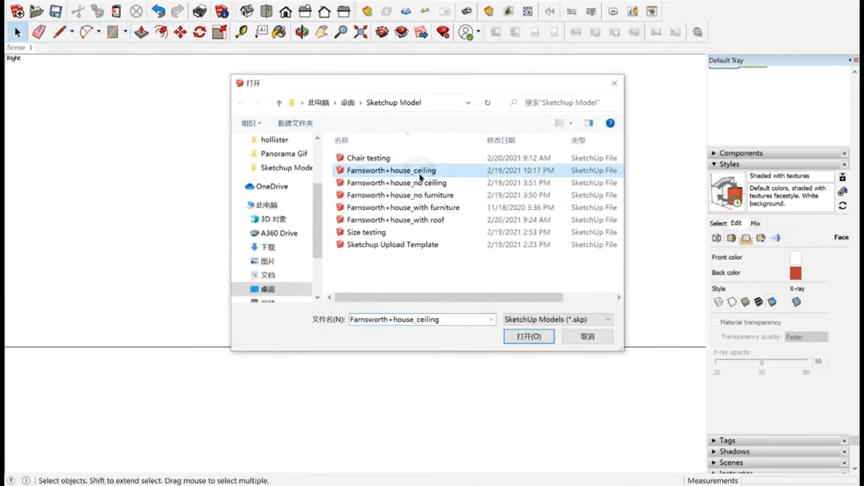
double_click(424, 220)
left_click(435, 261)
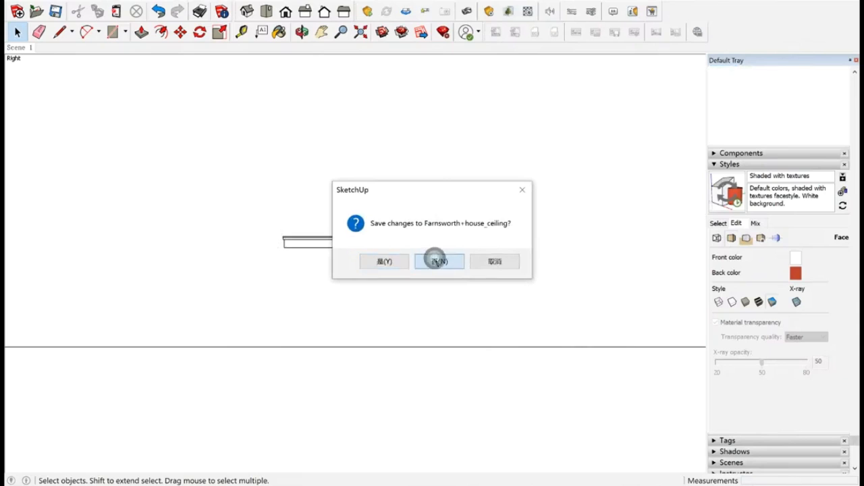
Examine the roof component's position above the glass walls in the right side view, selecting it to highlight its extent.
middle_click_drag(473, 267, 565, 293)
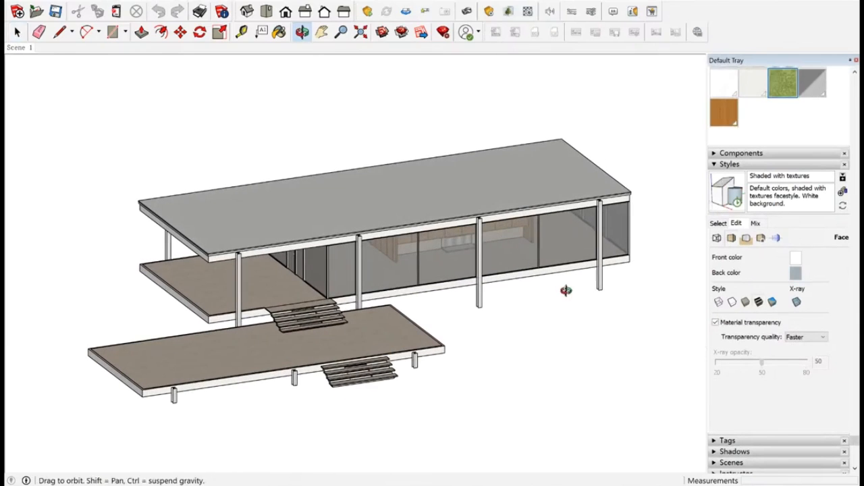
left_click(305, 11)
scroll(431, 224, "up", 3)
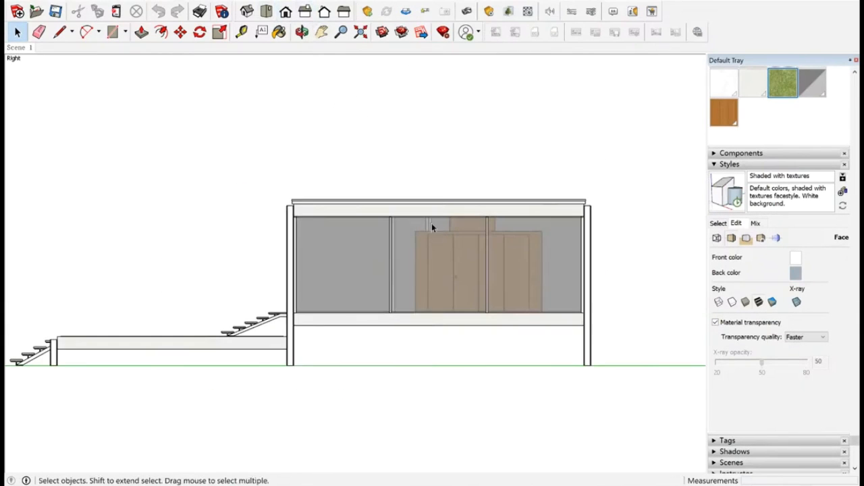
left_click(354, 207)
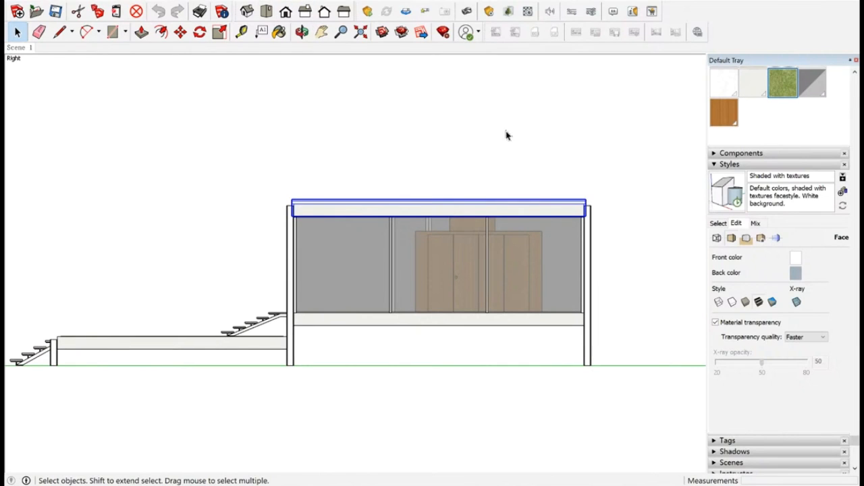
left_click(304, 139)
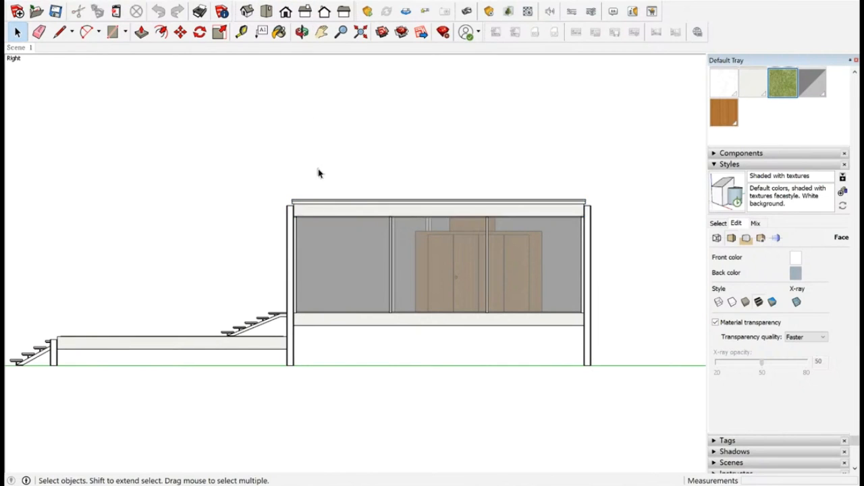
left_click(318, 209)
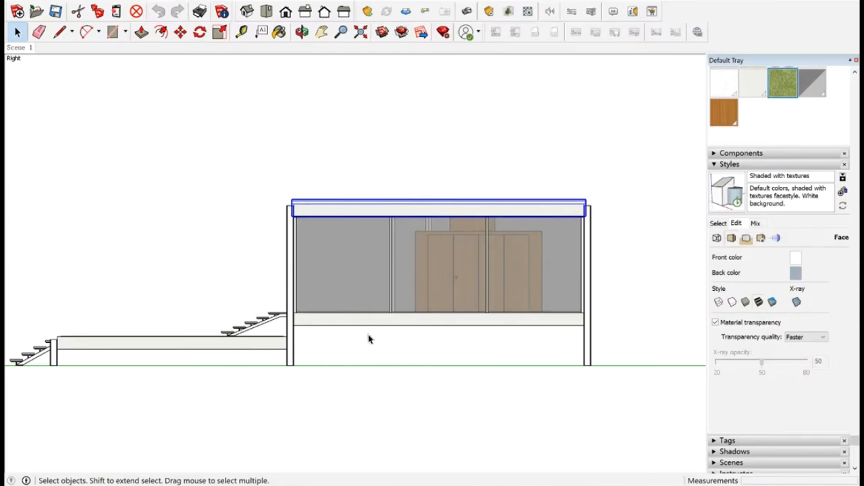
left_click(251, 197)
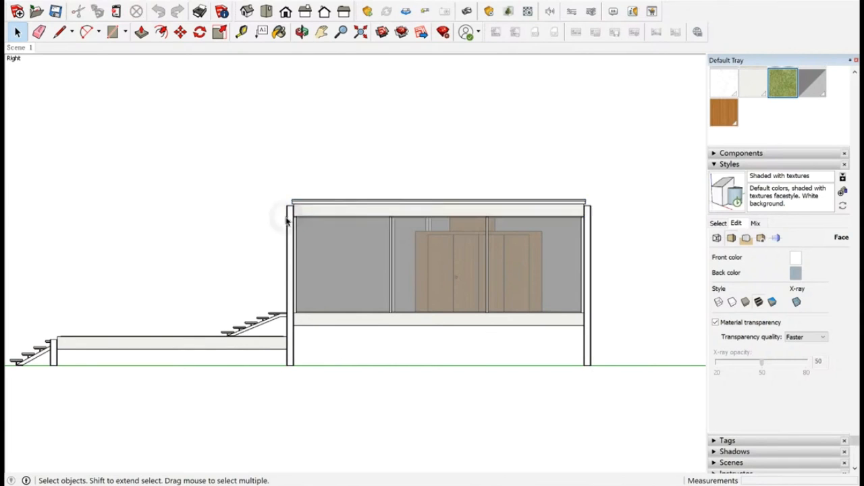
middle_click_drag(222, 175, 309, 260)
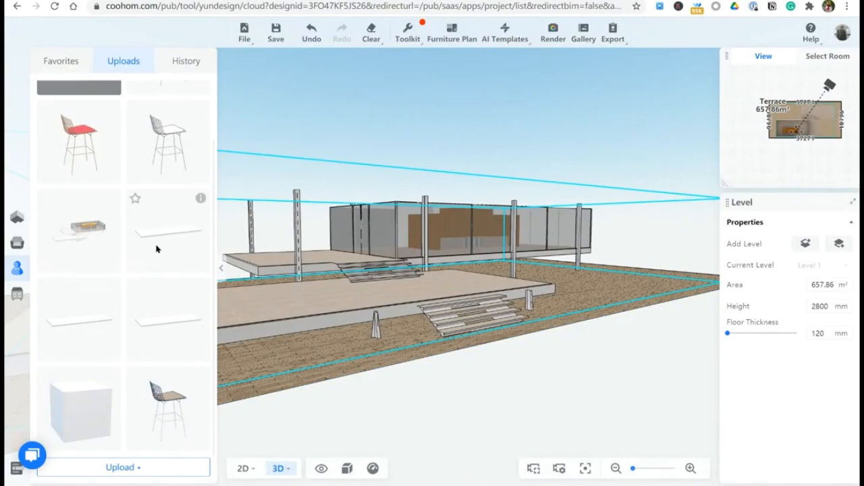
Switch to Coohom and check the names and sizes of the three uploaded Farnsworth ceiling models.
mouse_move(200, 199)
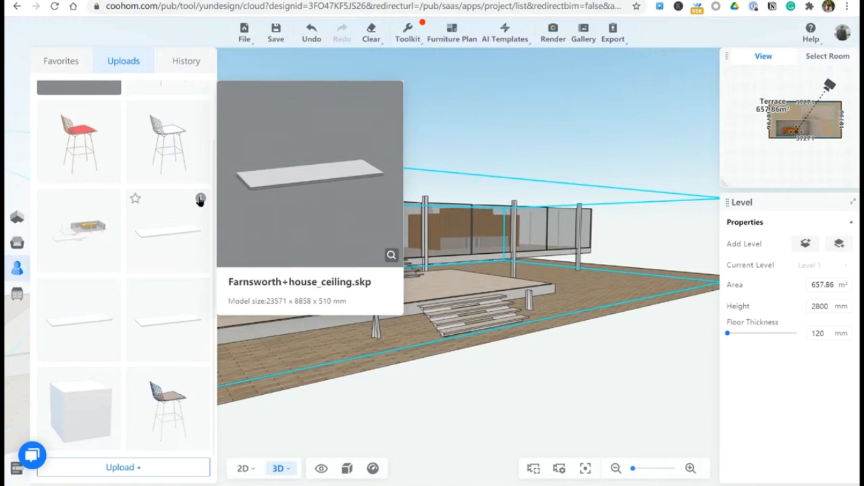
mouse_move(200, 289)
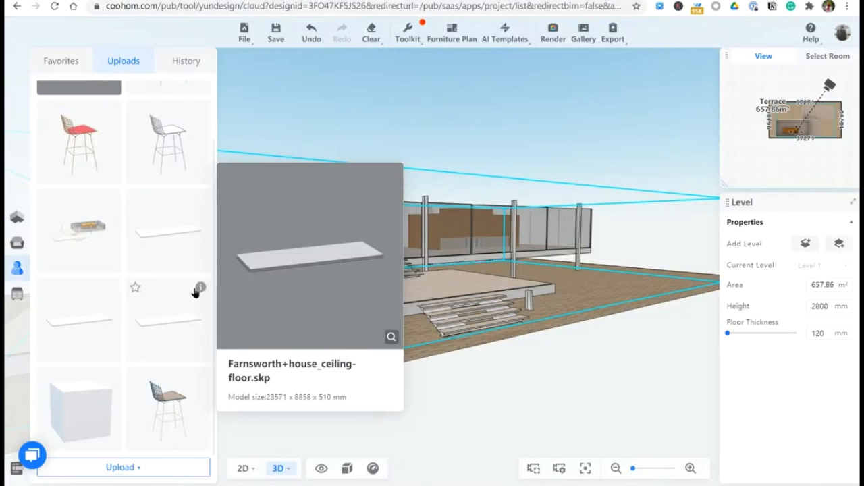
mouse_move(108, 290)
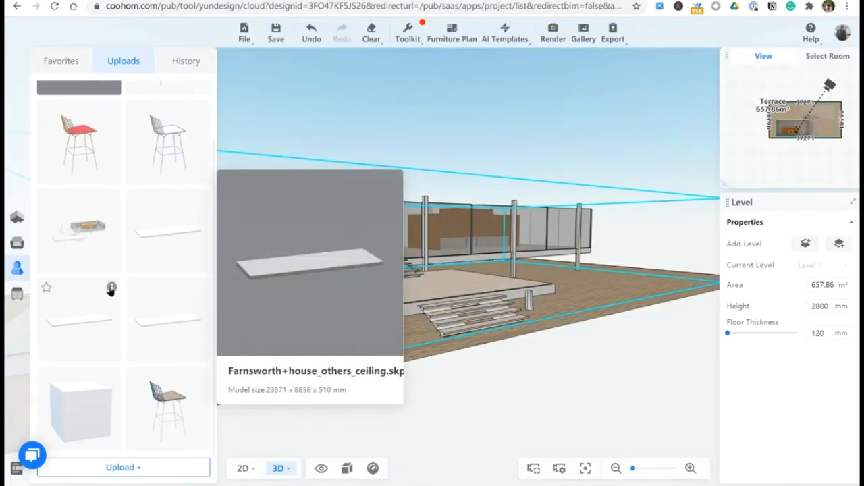
Place the uploaded Farnsworth+house_ceiling model over the house without a ceiling in the 3D view.
mouse_move(560, 175)
left_mouse_down()
mouse_move(525, 185)
mouse_move(556, 191)
left_mouse_up()
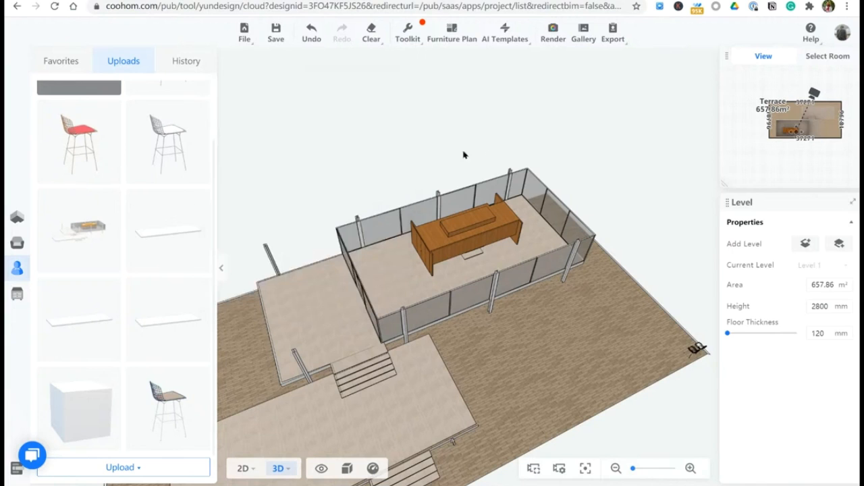
left_click_drag(452, 155, 517, 150)
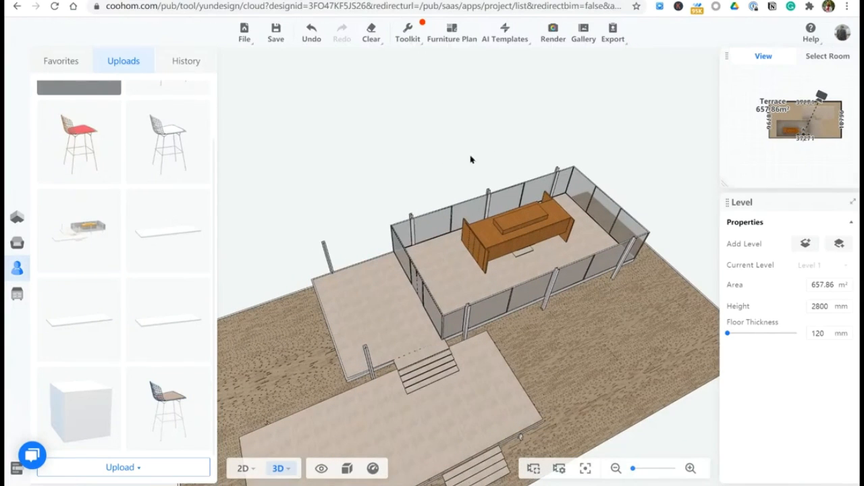
mouse_move(201, 201)
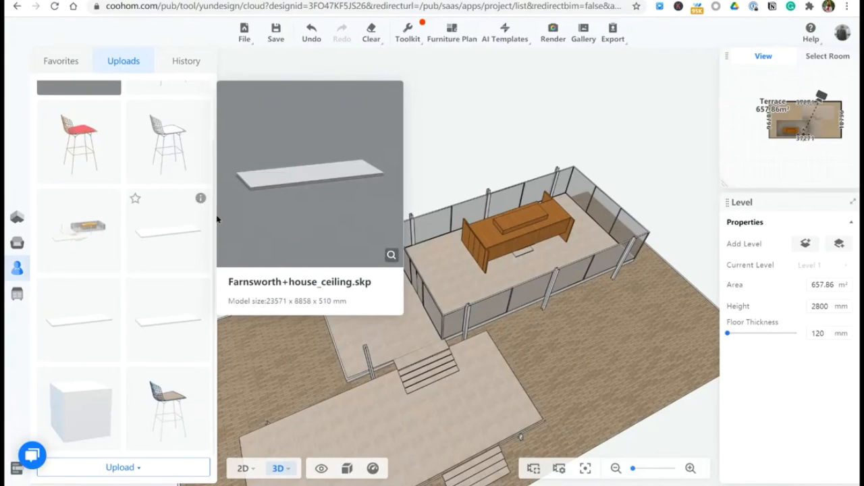
left_click(173, 234)
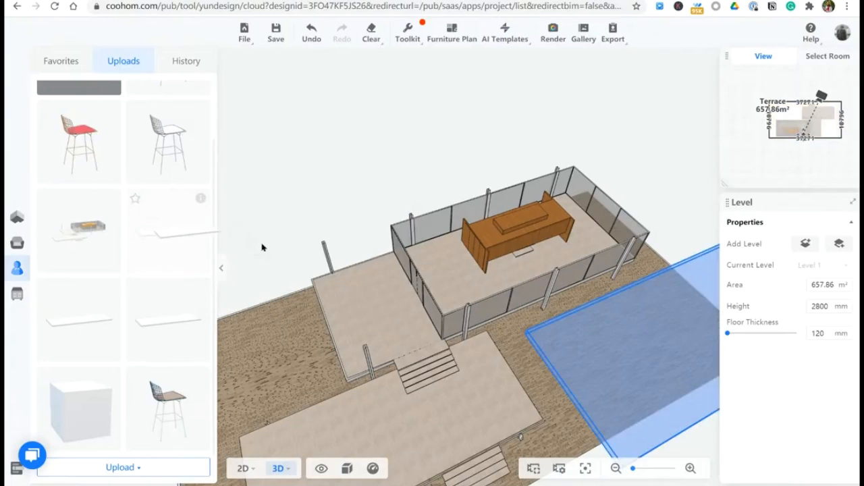
left_click(498, 293)
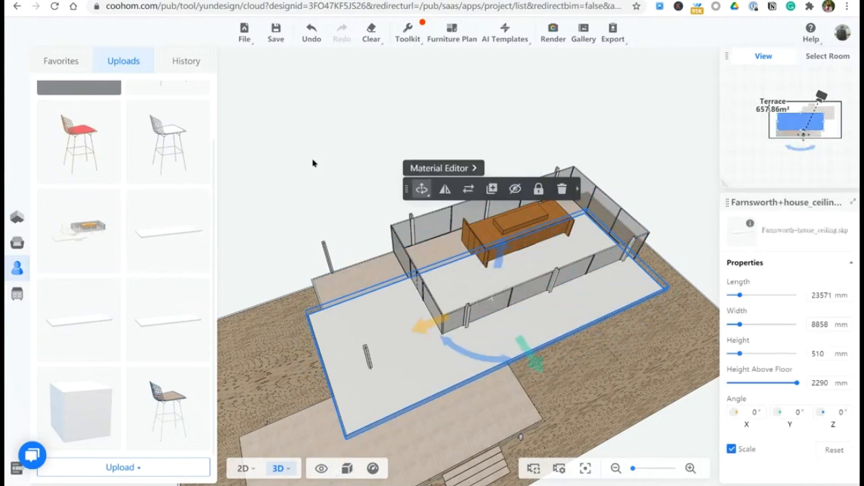
Select the placed ceiling and try to raise its height above floor beyond 2290 mm.
left_click(312, 162)
left_click(513, 317)
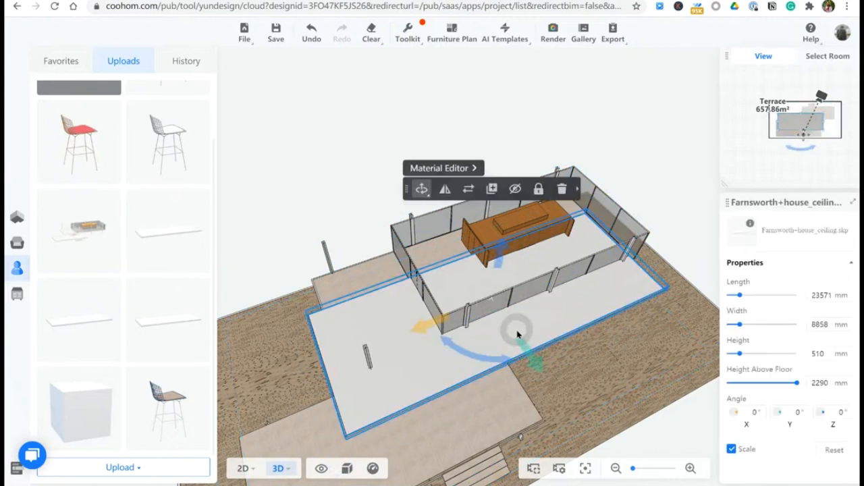
scroll(314, 201, "down", 5)
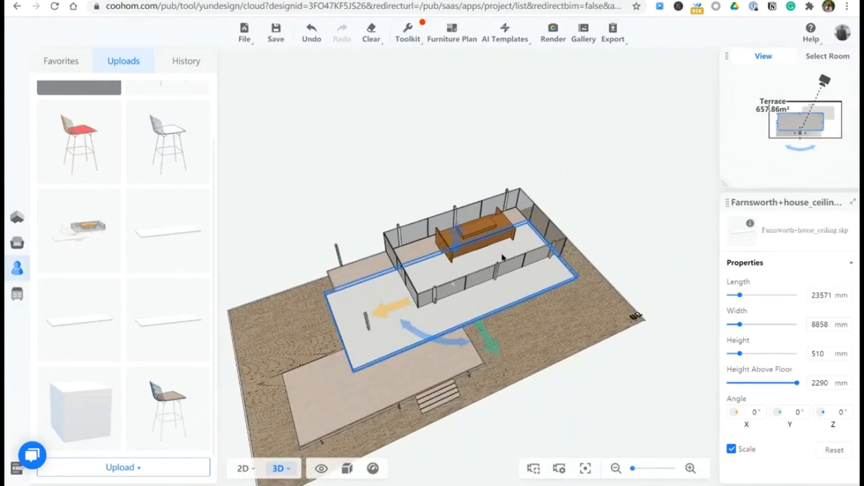
scroll(603, 171, "up", 3)
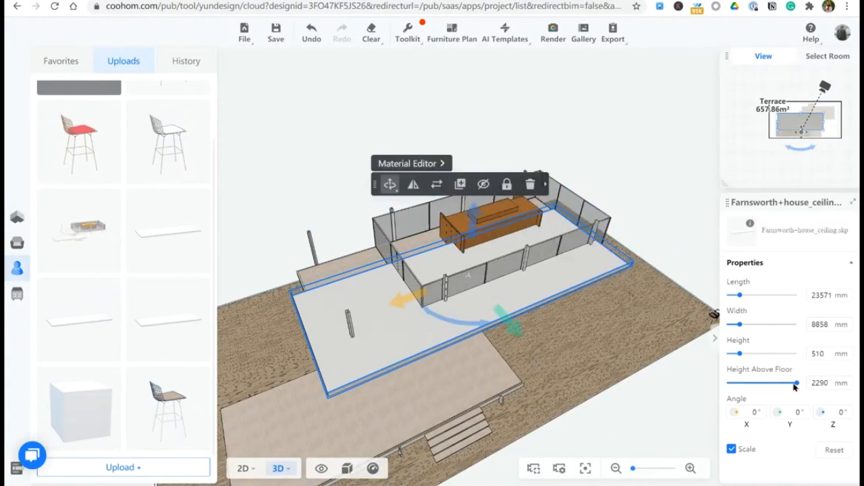
mouse_move(797, 383)
left_mouse_down()
mouse_move(729, 384)
mouse_move(807, 382)
left_mouse_up()
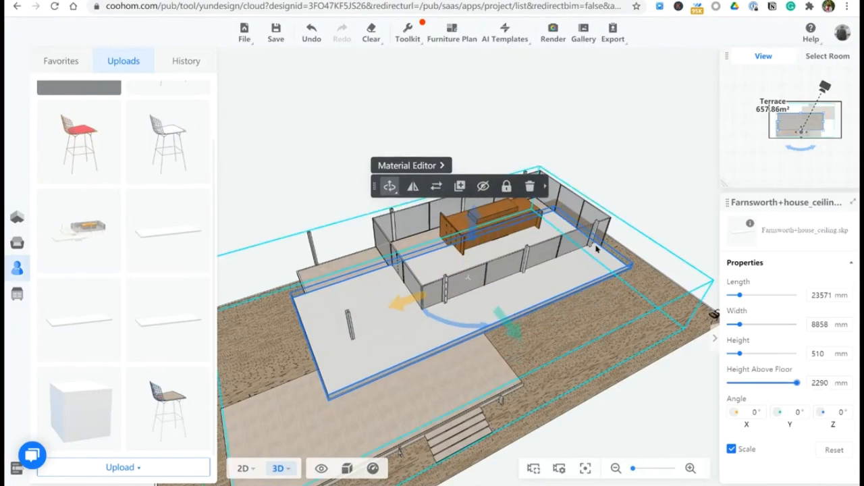
Deselect the ceiling and examine the house without its ceiling from several sides in the 3D view.
right_click_drag(644, 198, 617, 174)
left_click(628, 198)
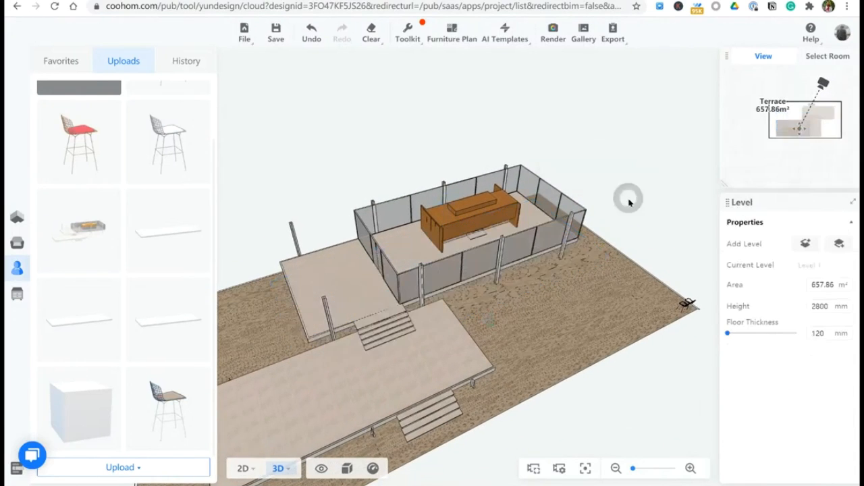
left_click_drag(650, 238, 505, 272)
left_click(505, 272)
left_click(617, 128)
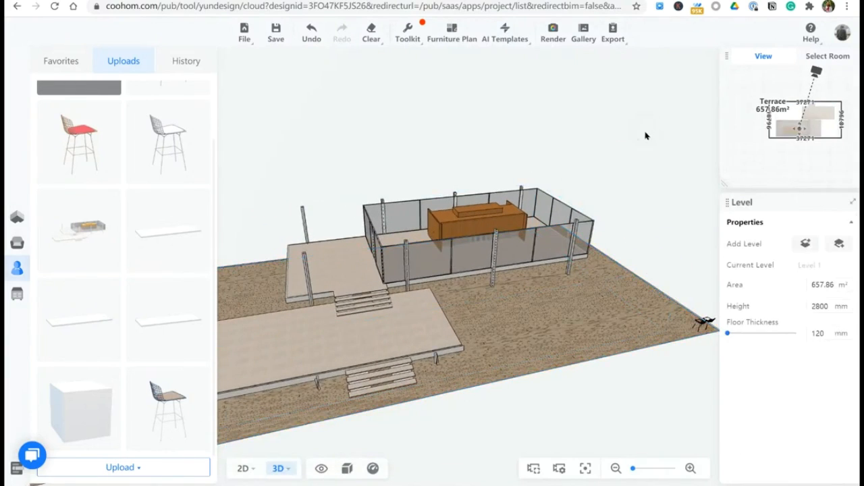
left_click_drag(647, 135, 520, 131)
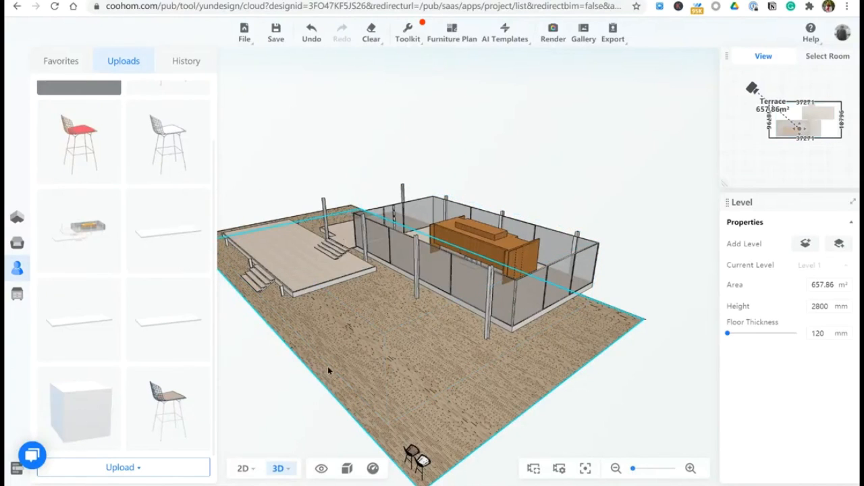
Look for the placed ceiling in the 2D floor plan, selecting the terrace room, and return to the 3D view.
mouse_move(241, 466)
left_click(233, 399)
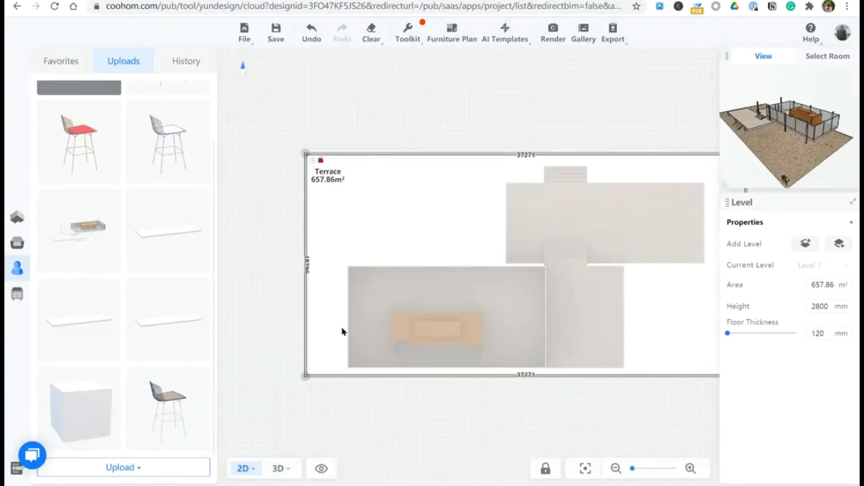
left_click(518, 276)
left_click(538, 426)
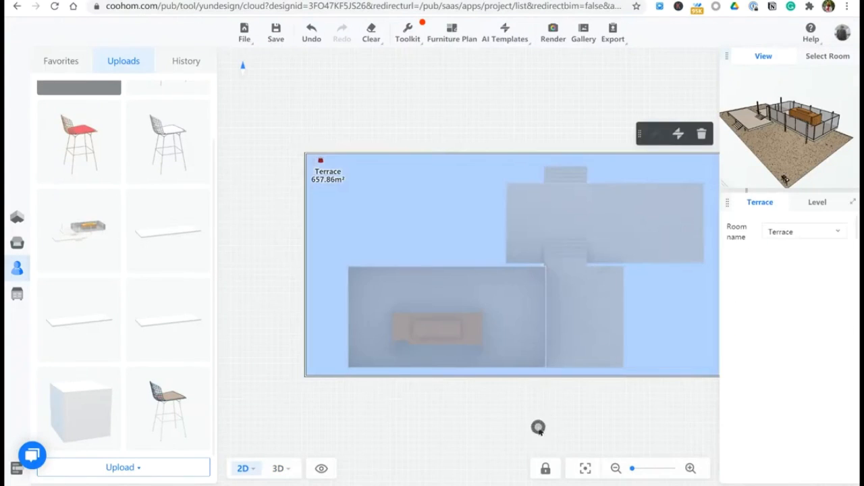
left_click(595, 273)
left_click(497, 409)
key("3")
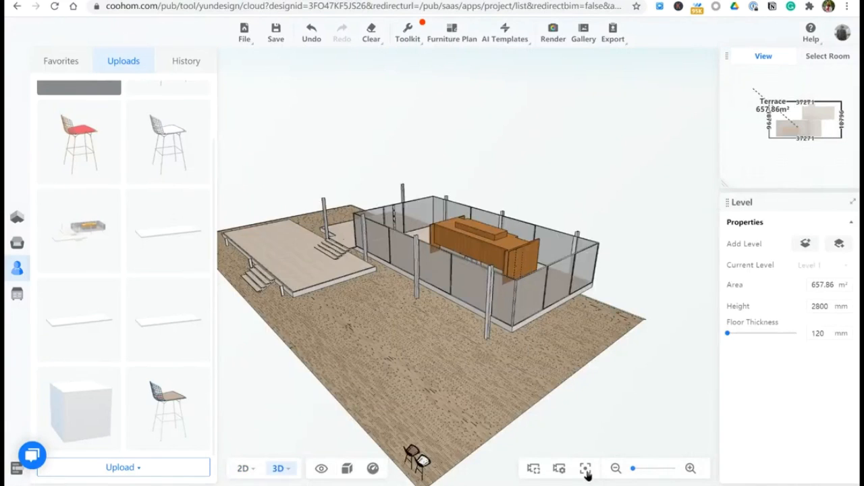
Show the 2D ceiling plan and move the Farnsworth ceiling over the glass house, about 3500 mm from the terrace's left wall and 490 mm from its lower wall.
left_click(588, 469)
mouse_move(243, 467)
left_click(243, 423)
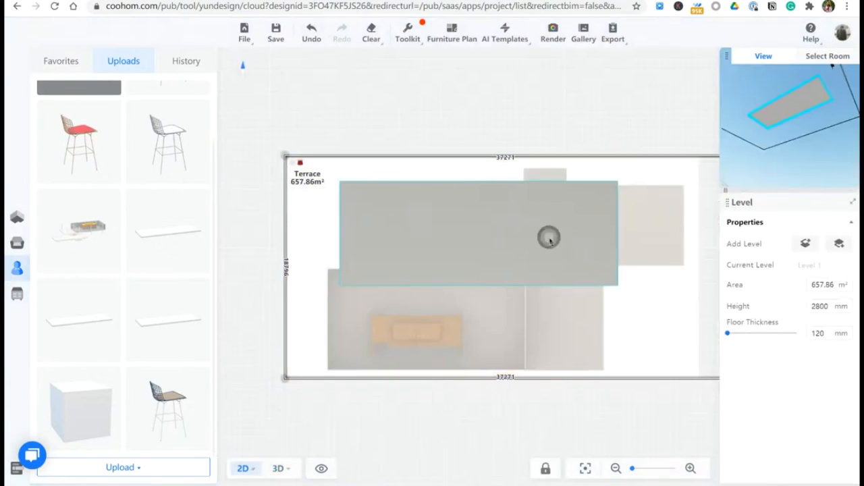
left_click(476, 236)
left_click(349, 108)
left_click(434, 251)
left_click_drag(434, 250, 446, 328)
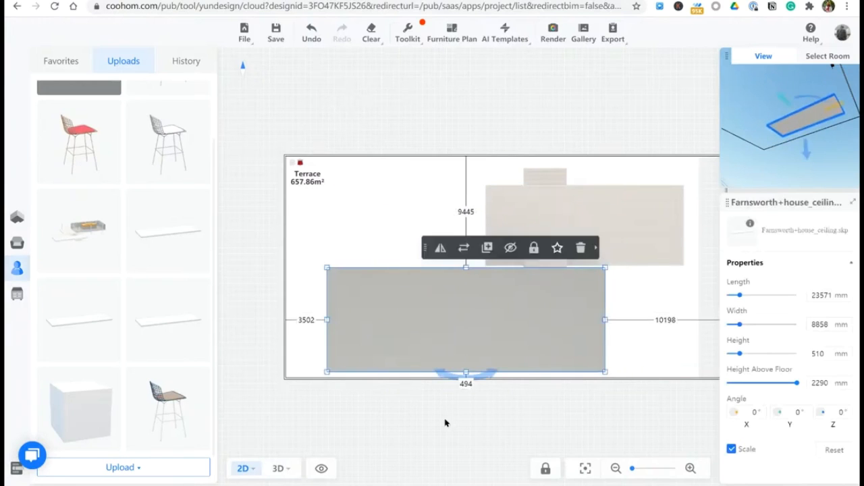
Inspect the moved ceiling's edges against the platforms and terrace walls in the ceiling plan.
left_click(447, 416)
scroll(523, 417, "up", 1)
scroll(523, 416, "up", 1)
left_click(582, 249)
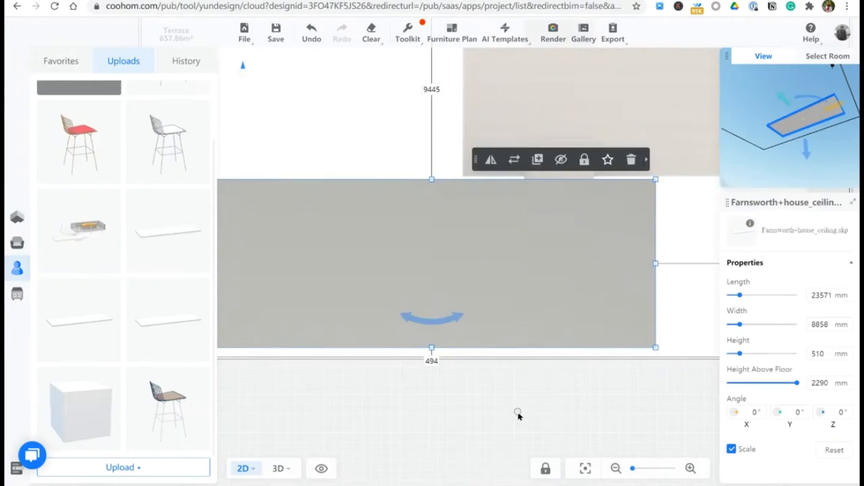
left_click(518, 412)
scroll(498, 399, "down", 2)
left_click_drag(520, 380, 490, 363)
left_click(500, 333)
left_click(531, 402)
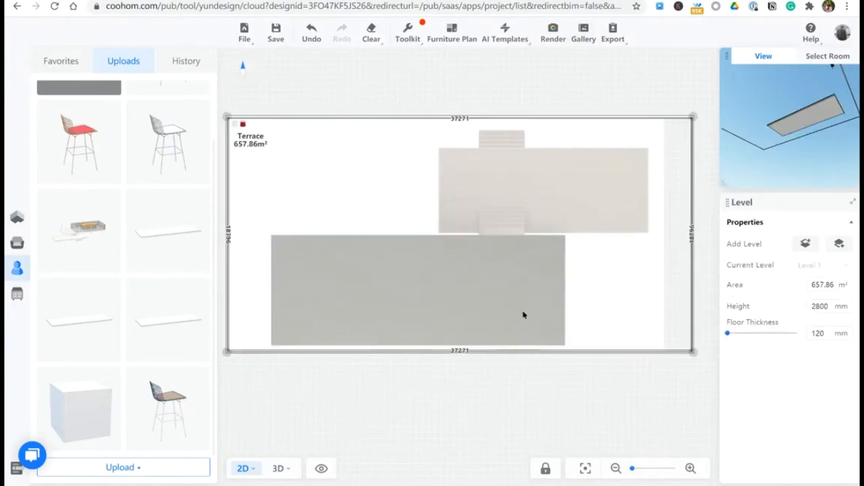
left_click(523, 314)
left_click(537, 398)
left_click(511, 303)
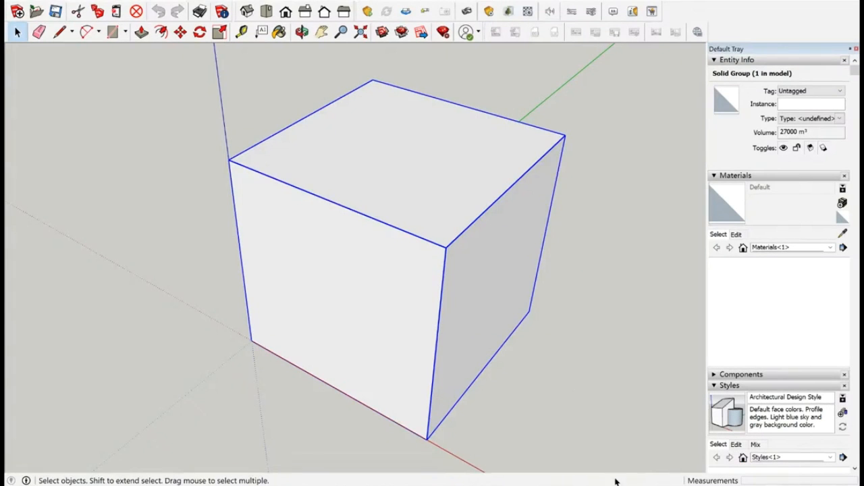
Switch back to Coohom from the SketchUp cube model and select the placed ceiling to review its height properties.
right_click(615, 482)
left_click(599, 474)
left_click(560, 375)
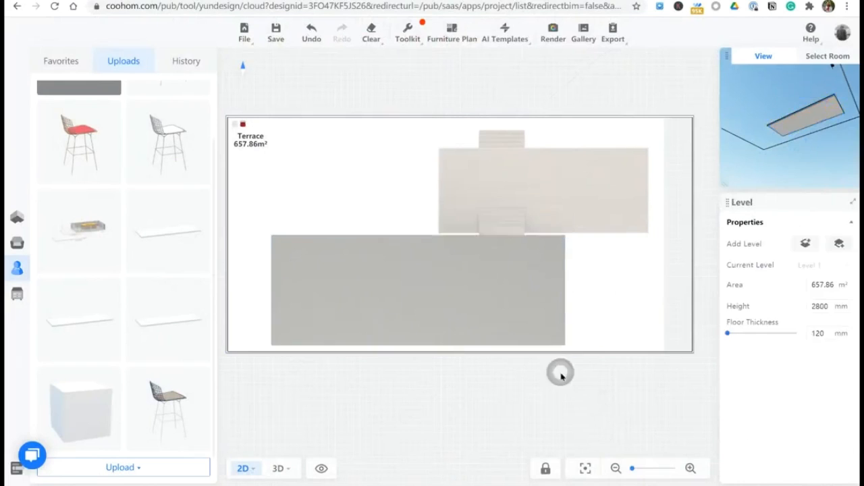
left_click(534, 333)
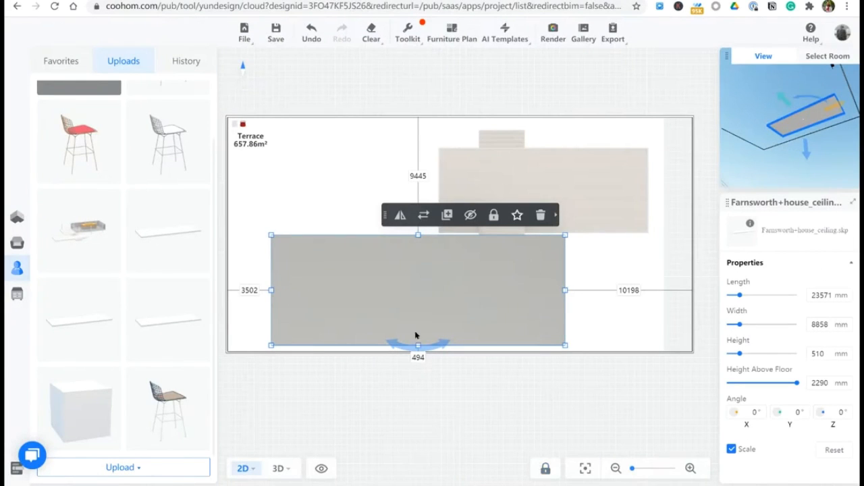
Switch to the Farnsworth house model in SketchUp and view the house closely from the right side.
left_click(600, 474)
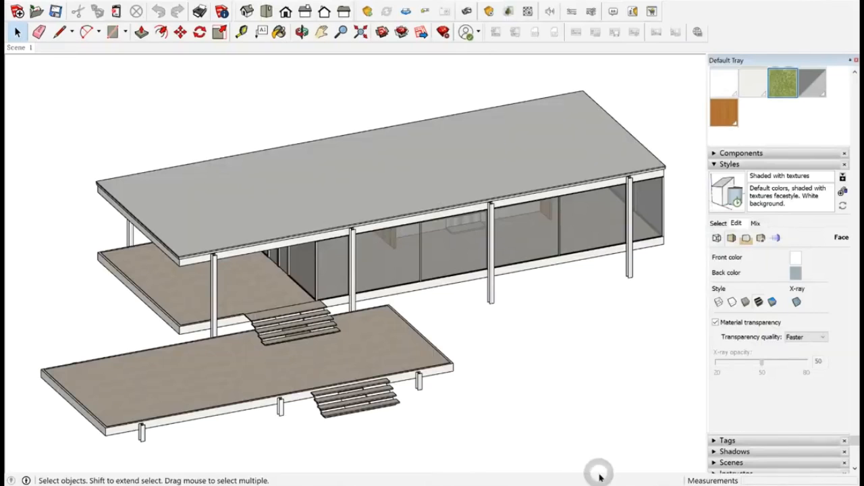
left_click(305, 11)
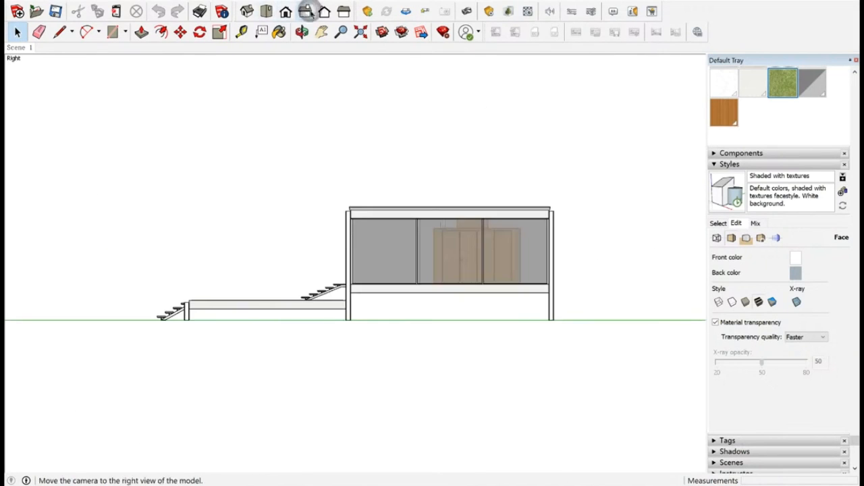
scroll(557, 226, "up", 3)
scroll(511, 157, "down", 1)
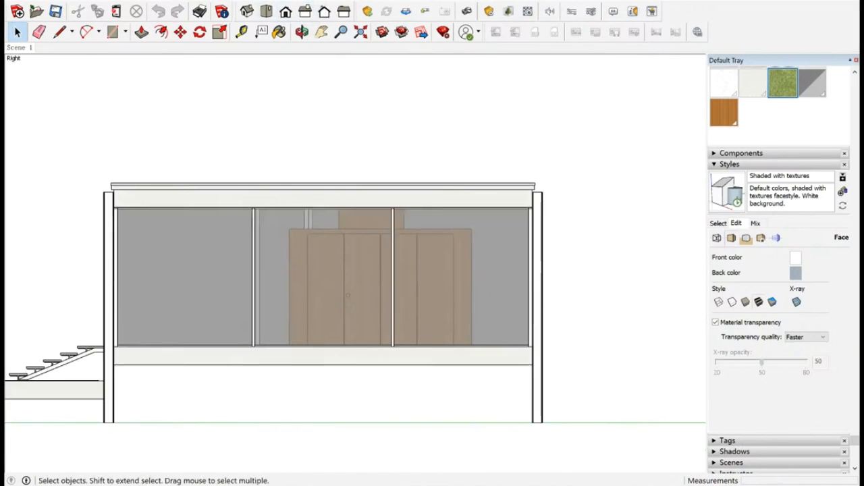
Open the Snipping Tool and capture the right side view of the house from roof to ground.
key("super")
type("snip")
key("Return")
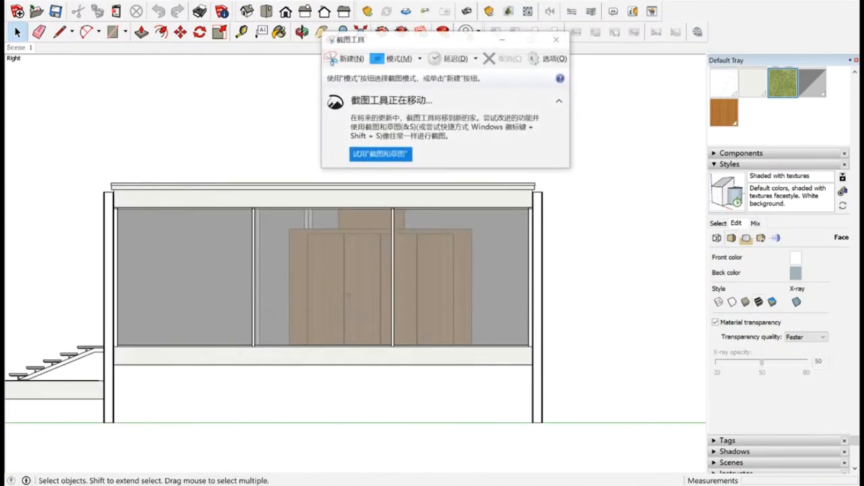
left_click(331, 60)
mouse_move(74, 155)
left_mouse_down()
mouse_move(345, 372)
mouse_move(643, 451)
left_mouse_up()
Annotate the capture with level B at the ceiling's underside, level G at the ground, and a vertical dimension line between them.
left_click_drag(531, 176, 588, 179)
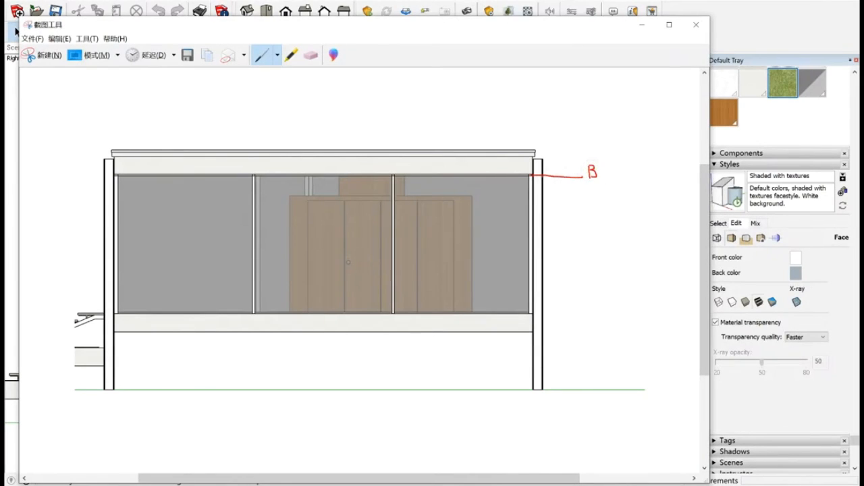
left_click(529, 174)
left_click_drag(533, 390, 607, 394)
left_click_drag(554, 169, 559, 397)
left_click_drag(551, 168, 560, 174)
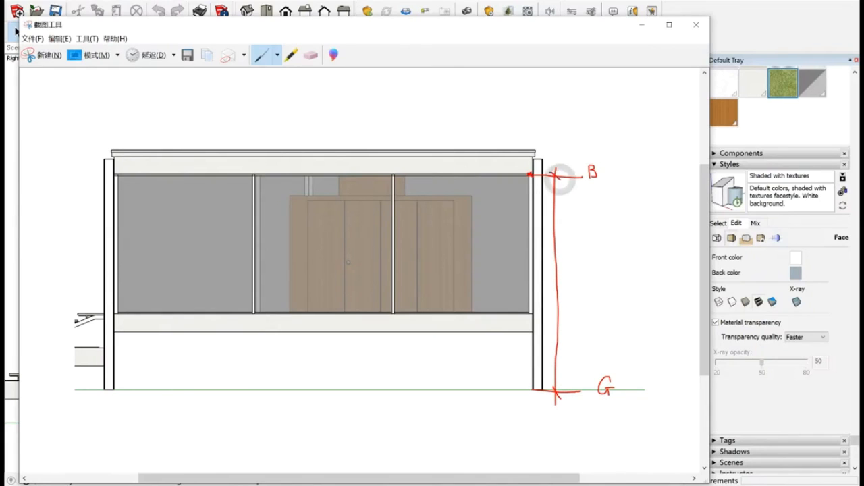
Extend the dimension line up to the roof's top edge and bracket the full height with the label "Room Height".
left_click_drag(523, 150, 561, 157)
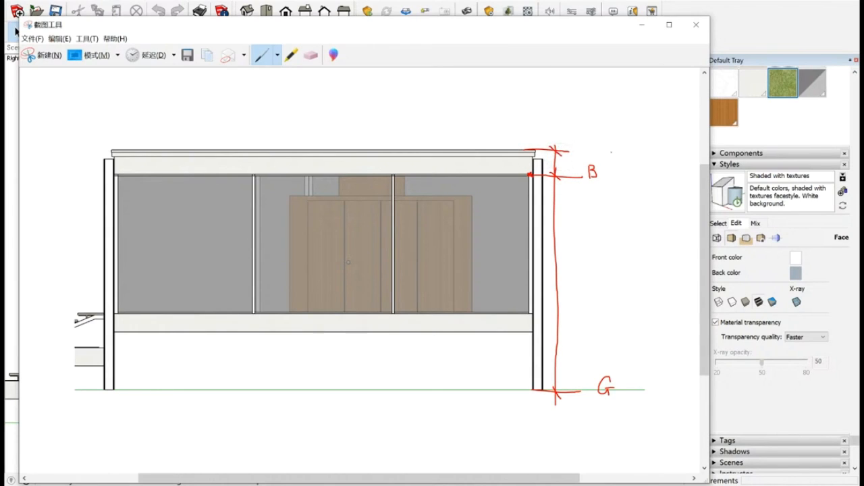
left_click_drag(604, 145, 623, 236)
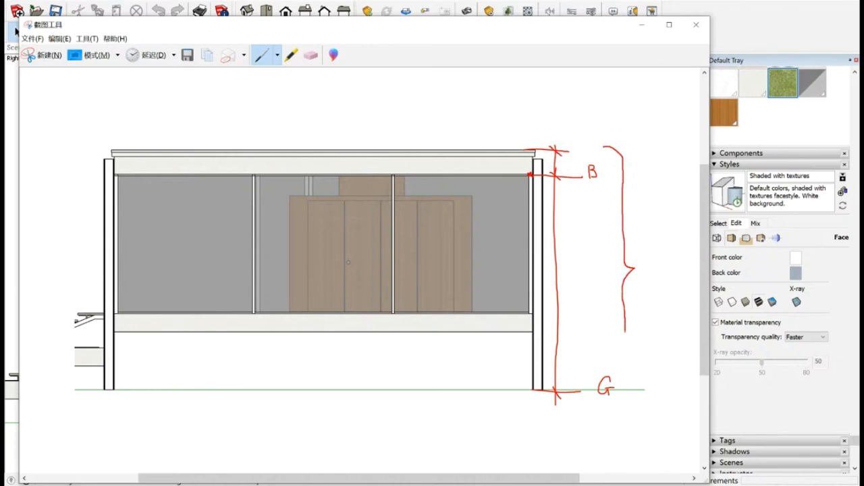
mouse_move(641, 264)
left_mouse_down()
mouse_move(667, 270)
mouse_move(650, 295)
mouse_move(657, 305)
left_mouse_up()
mouse_move(667, 293)
left_mouse_down()
mouse_move(663, 309)
mouse_move(674, 308)
mouse_move(679, 289)
left_mouse_up()
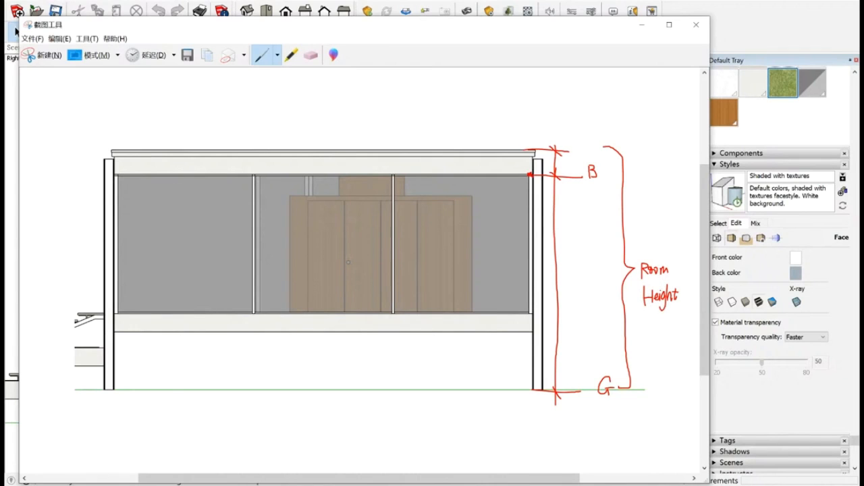
Label the roof slab "Ceiling", draw a dashed line at its top edge, and mark its thickness as h1.
mouse_move(140, 159)
left_mouse_down()
mouse_move(137, 166)
mouse_move(168, 168)
left_mouse_up()
left_click_drag(28, 150, 130, 150)
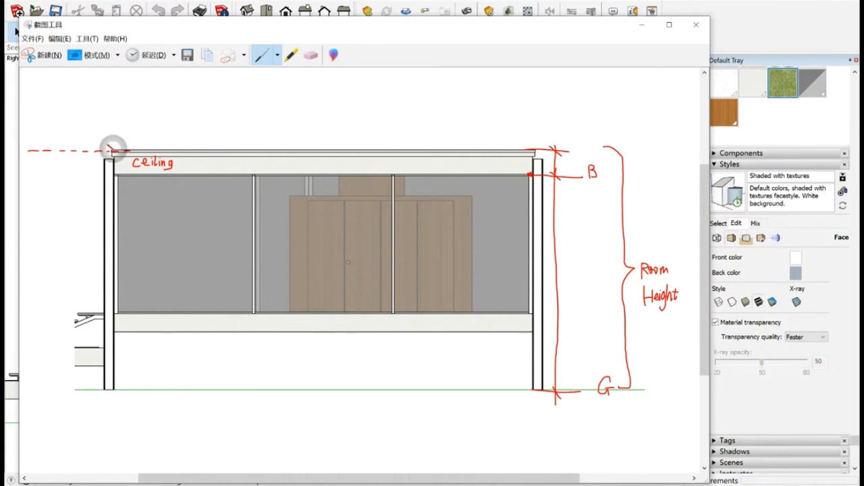
mouse_move(112, 143)
left_mouse_down()
mouse_move(112, 175)
mouse_move(81, 179)
mouse_move(82, 199)
mouse_move(91, 186)
left_mouse_up()
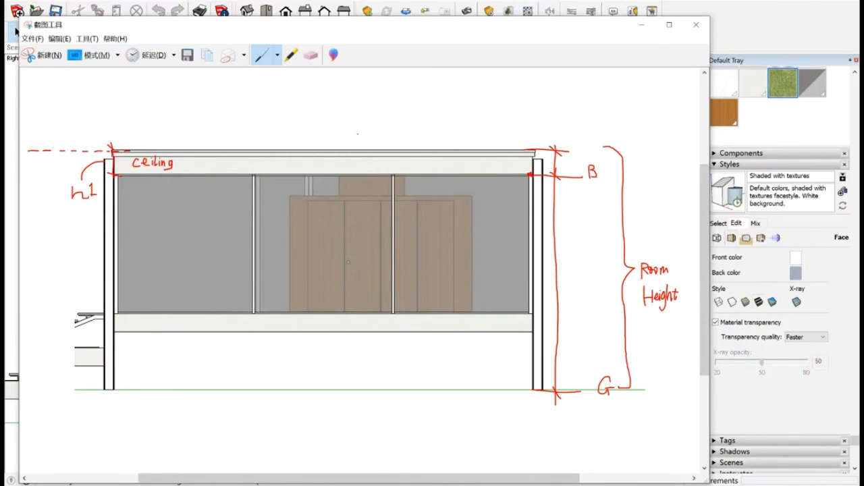
Minimize the annotated capture and select the roof component in SketchUp to check its extent and lower corner.
left_click(640, 27)
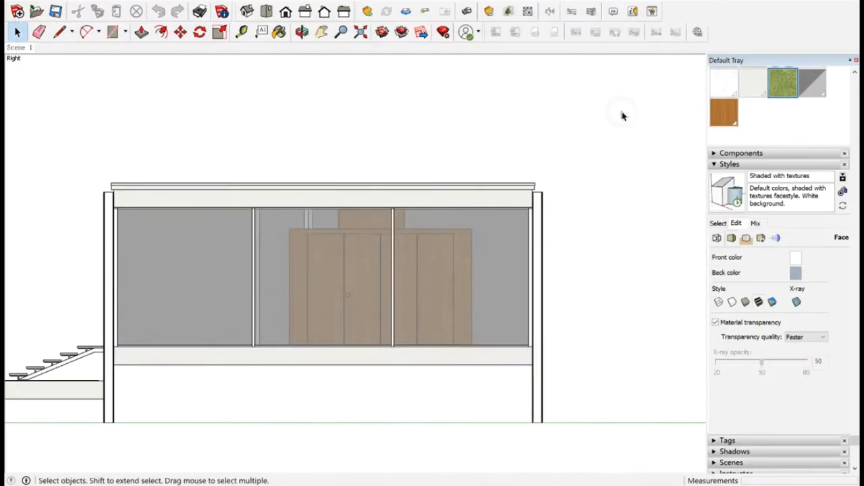
left_click(518, 187)
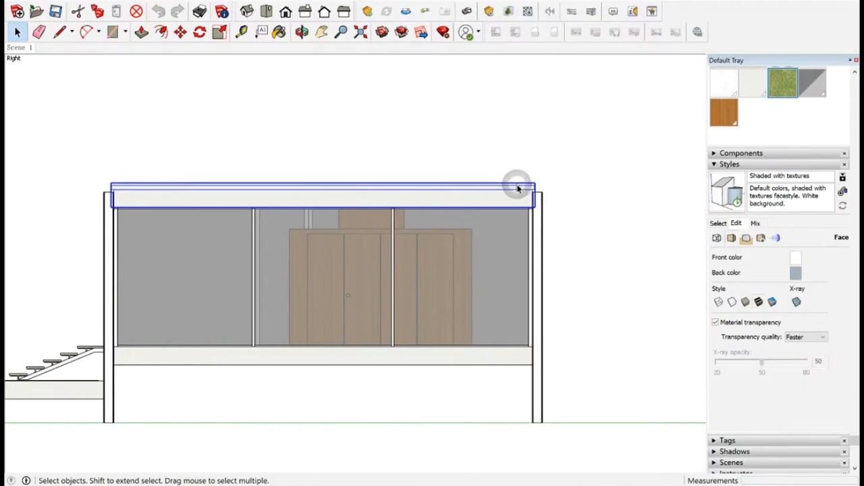
scroll(537, 200, "up", 5)
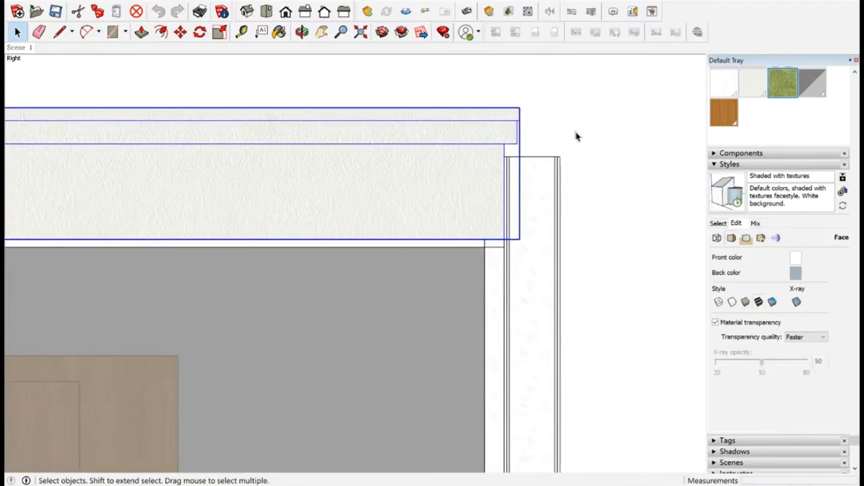
left_click(578, 133)
key("t")
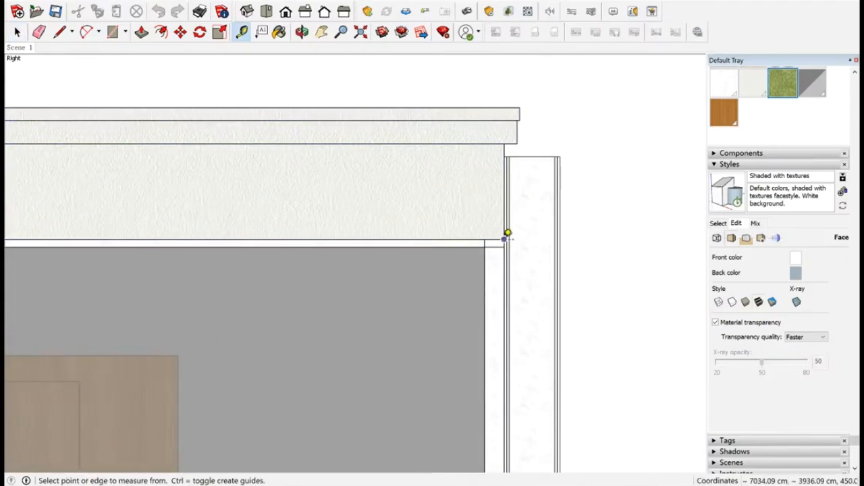
key("space")
Measure the roof component's thickness from its lower corner up to its top edge with the Tape Measure.
left_click(486, 181)
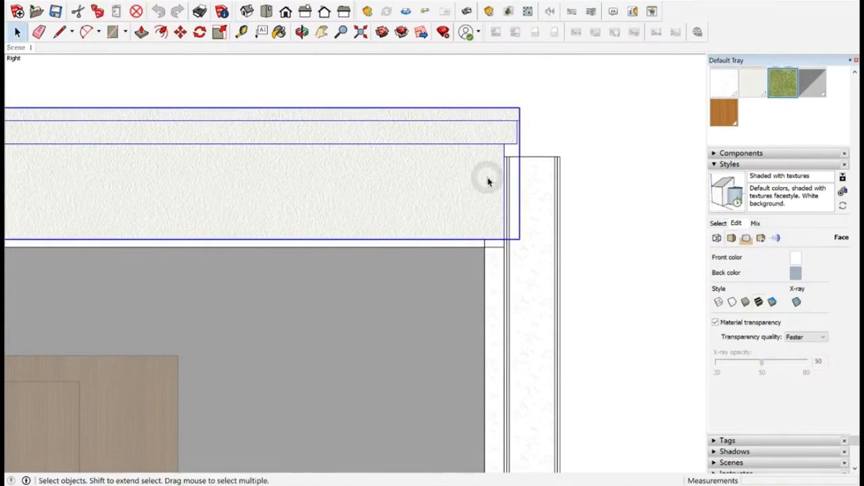
scroll(494, 233, "up", 2)
scroll(503, 235, "up", 2)
key("t")
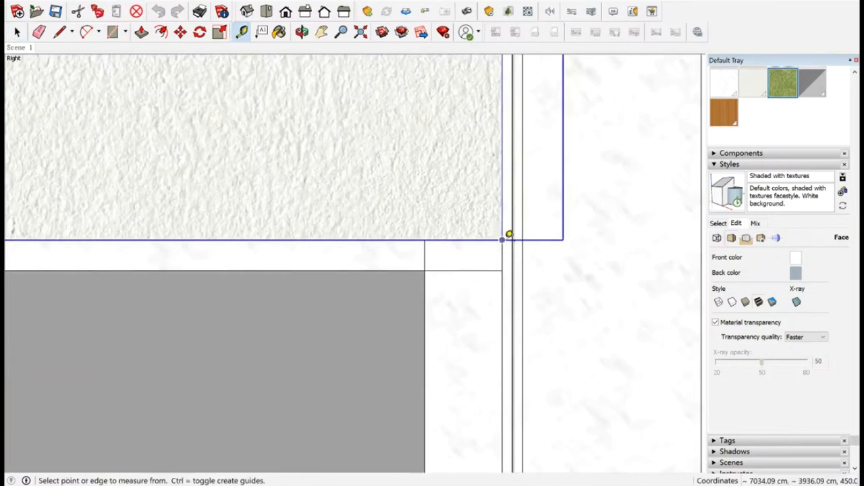
left_click(505, 239)
scroll(516, 311, "down", 3)
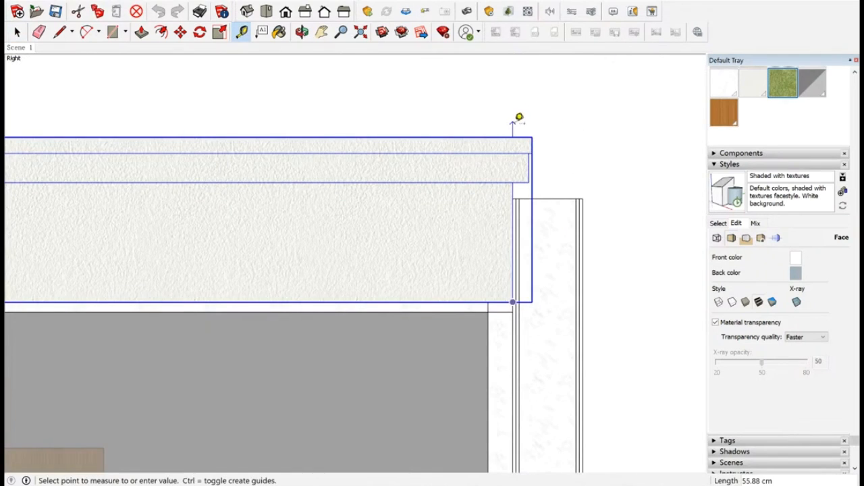
middle_click_drag(515, 133, 334, 118)
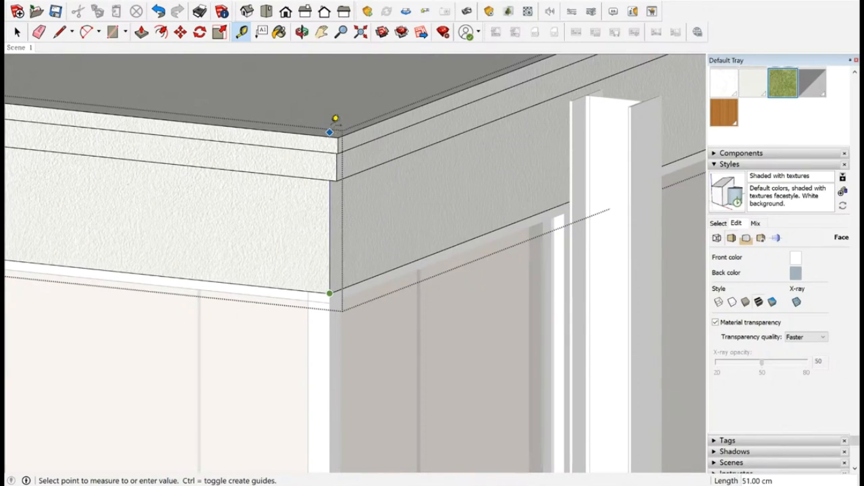
left_click(335, 119)
key("space")
key("Escape")
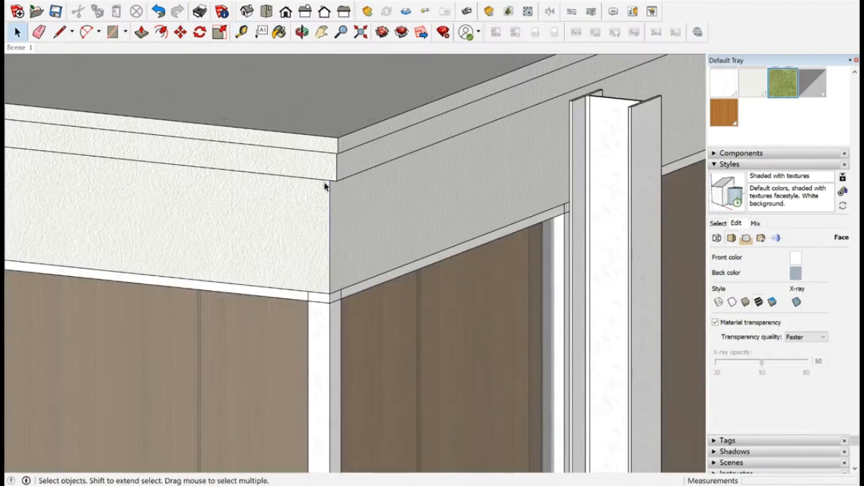
Measure the full height from the roof's top edge straight down to the ground line in the right side view.
scroll(344, 223, "down", 6)
middle_click_drag(380, 202, 402, 187)
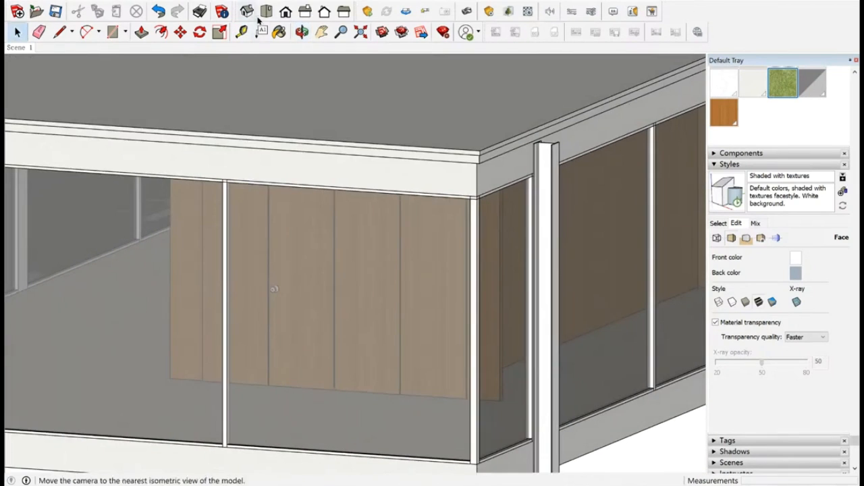
left_click(266, 11)
scroll(267, 269, "down", 5)
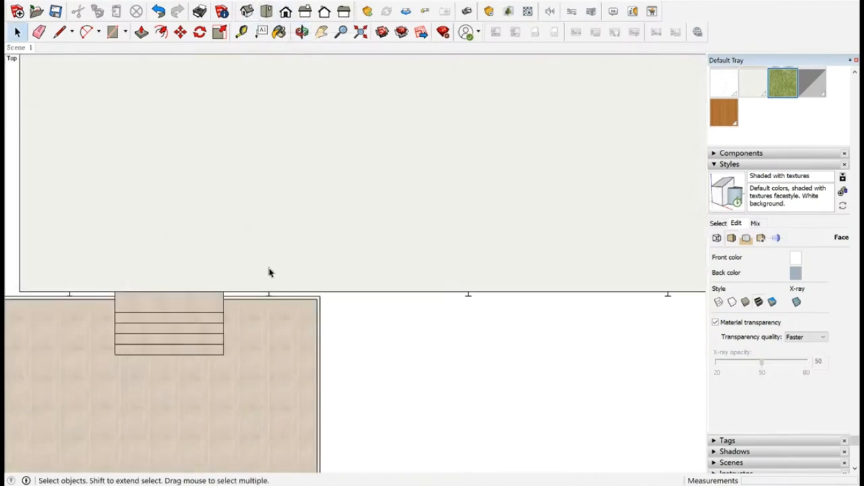
left_click(326, 13)
key("t")
left_click(501, 179)
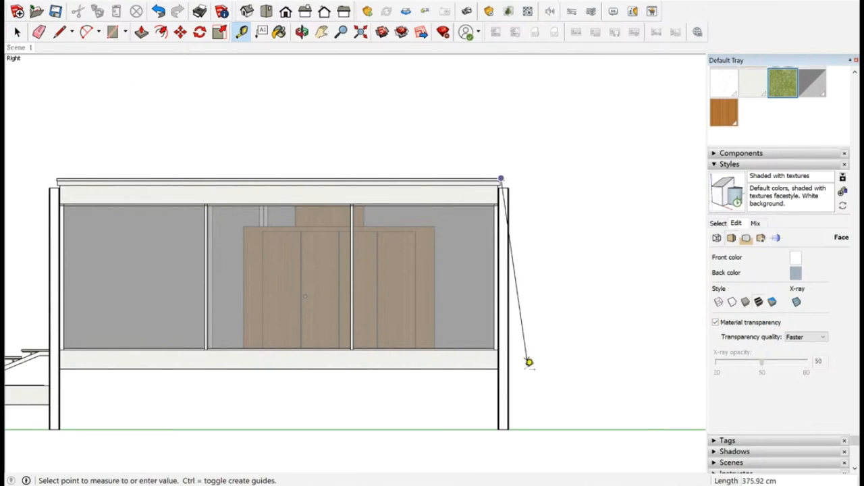
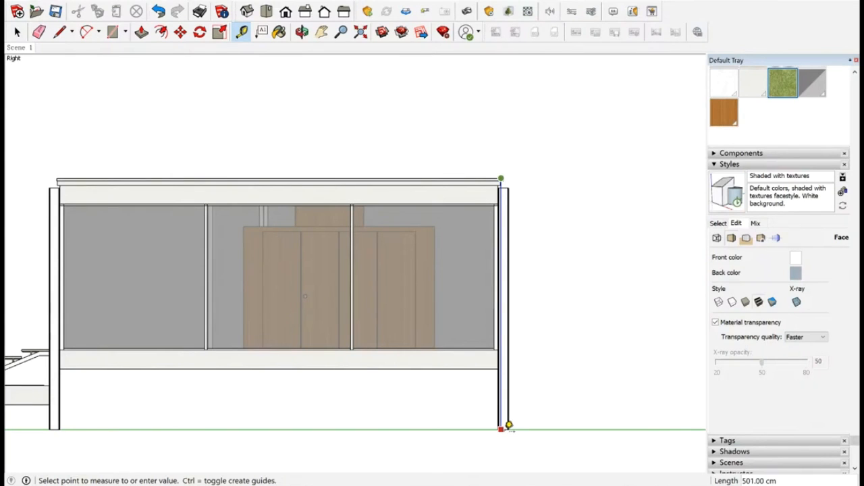
key("Escape")
key("space")
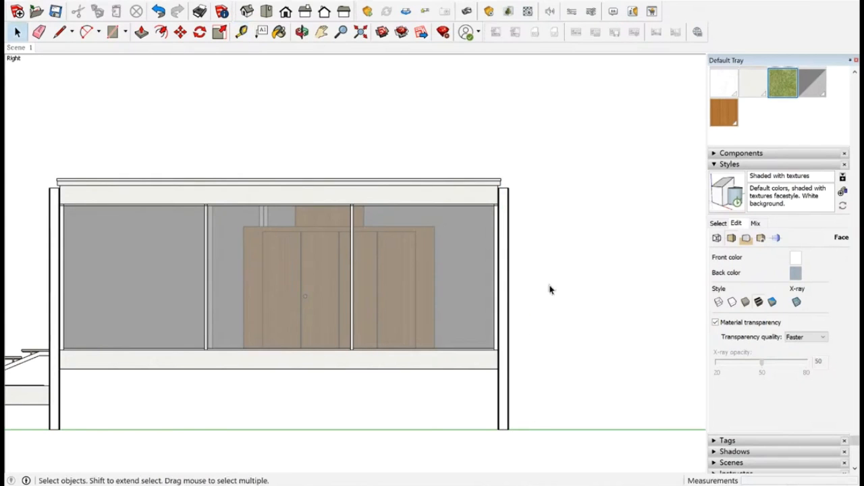
middle_click_drag(559, 270, 594, 267)
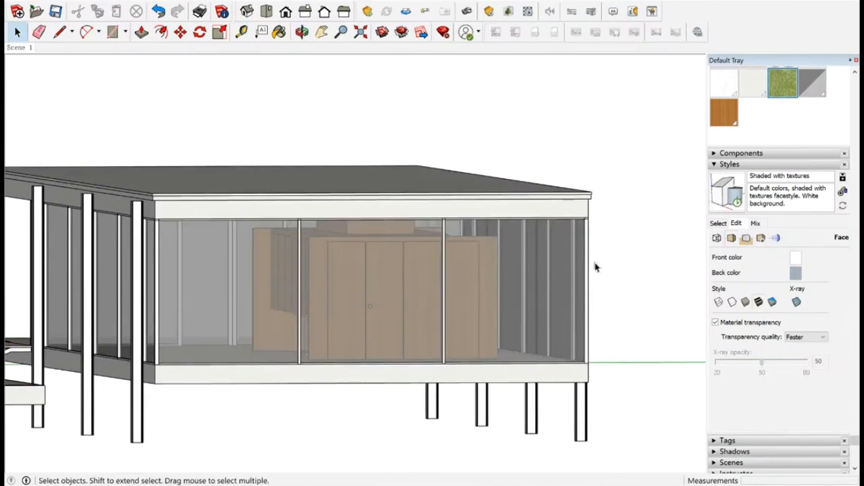
Switch to Coohom, deselect the ceiling model and show the terrace in the 2D floor plan.
key("alt+Tab")
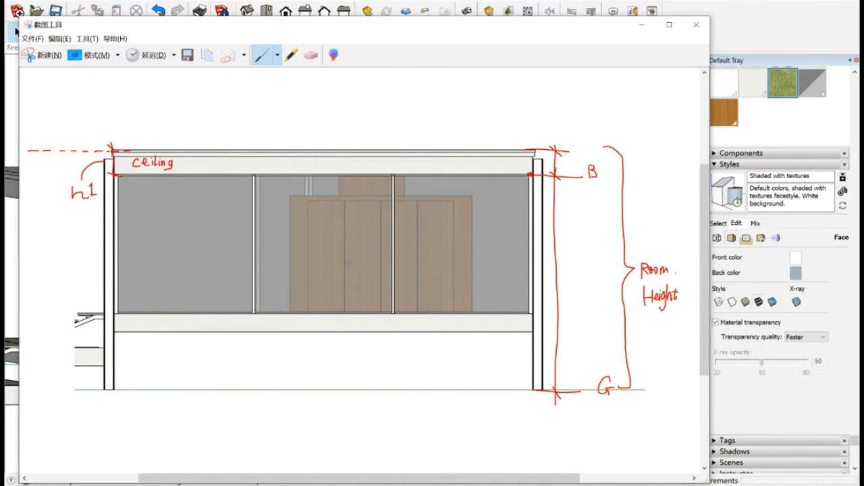
left_click(16, 32)
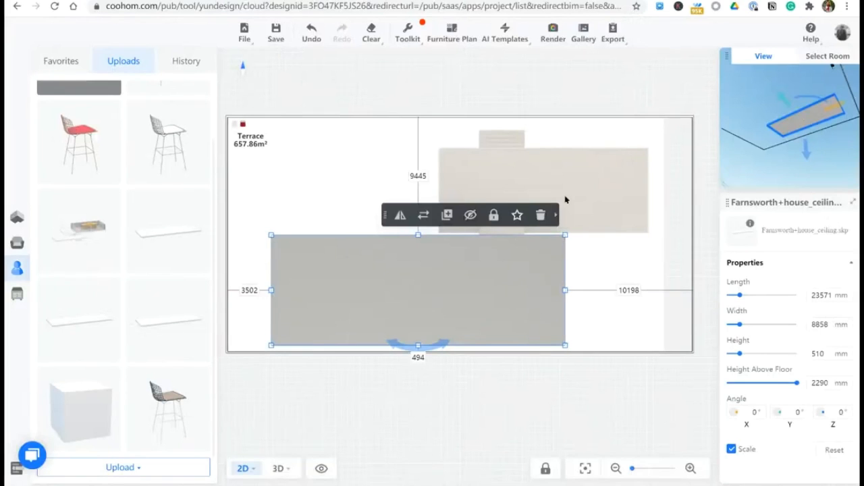
left_click(545, 395)
left_click(659, 277)
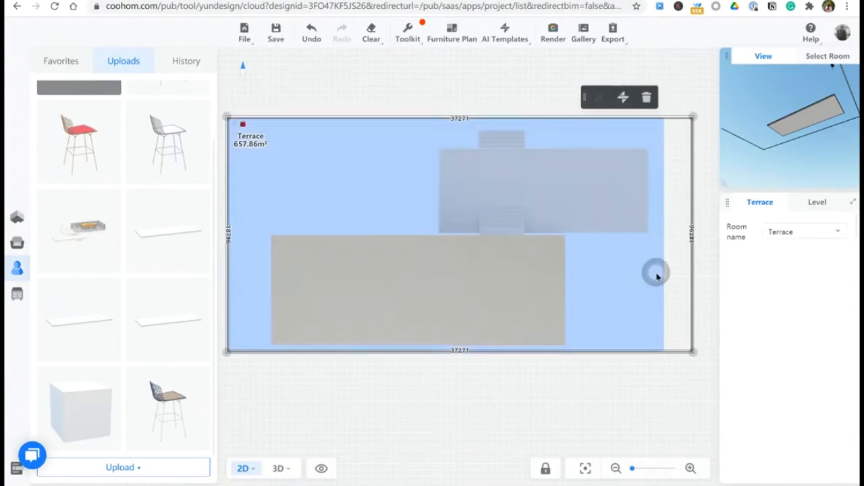
left_click(530, 432)
left_click(245, 469)
left_click(247, 400)
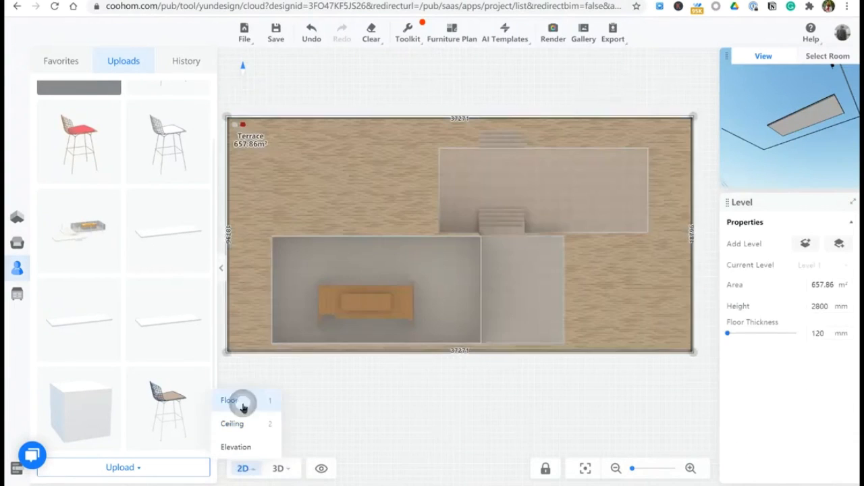
Set the level's height to 5010 mm.
left_click(667, 286)
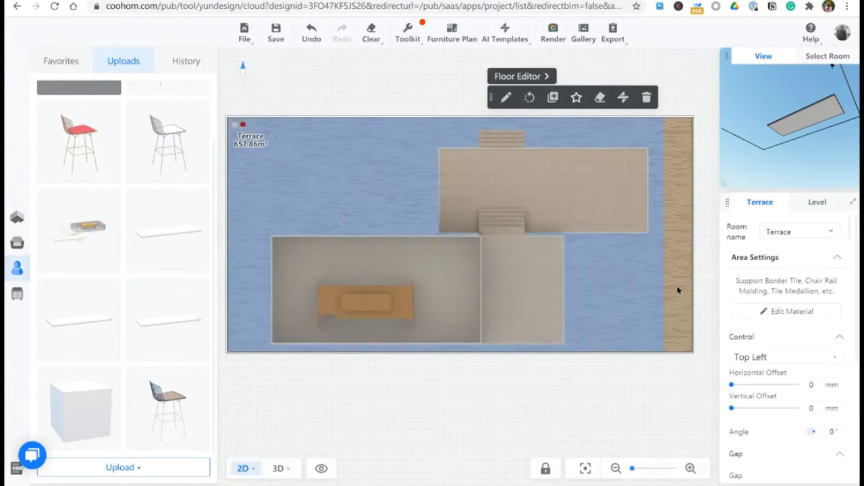
left_click(627, 284)
left_click(629, 288)
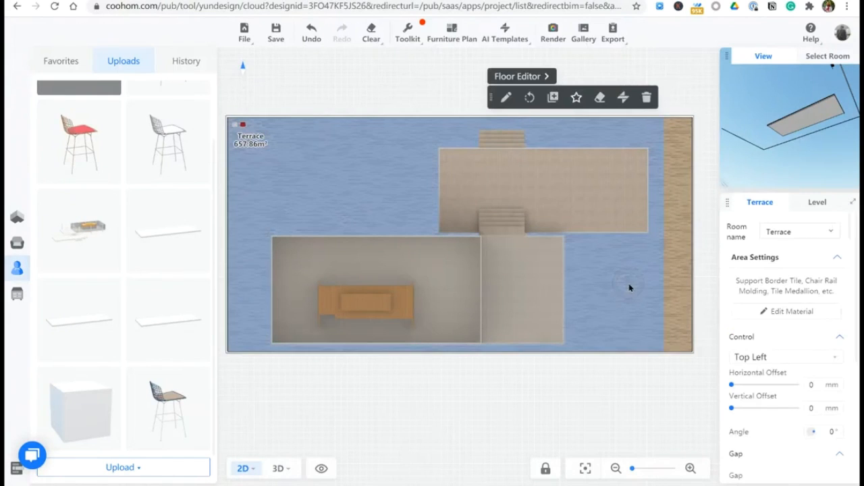
left_click(817, 203)
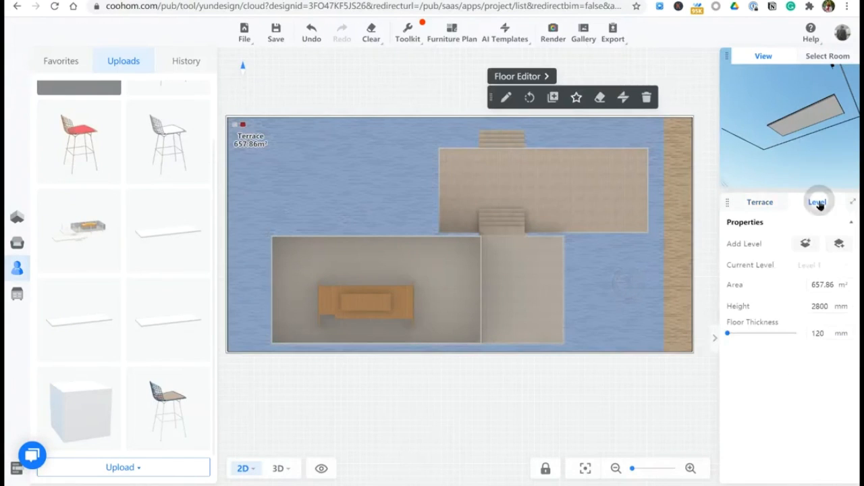
left_click(813, 308)
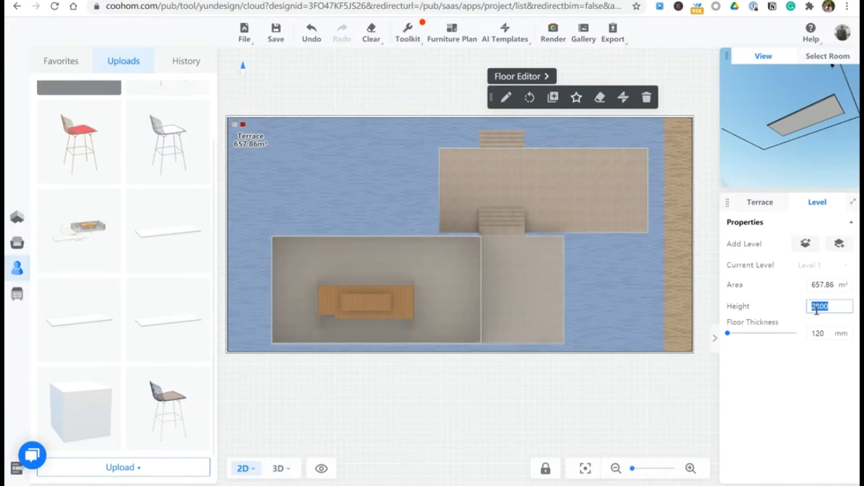
type("59101")
key("Return")
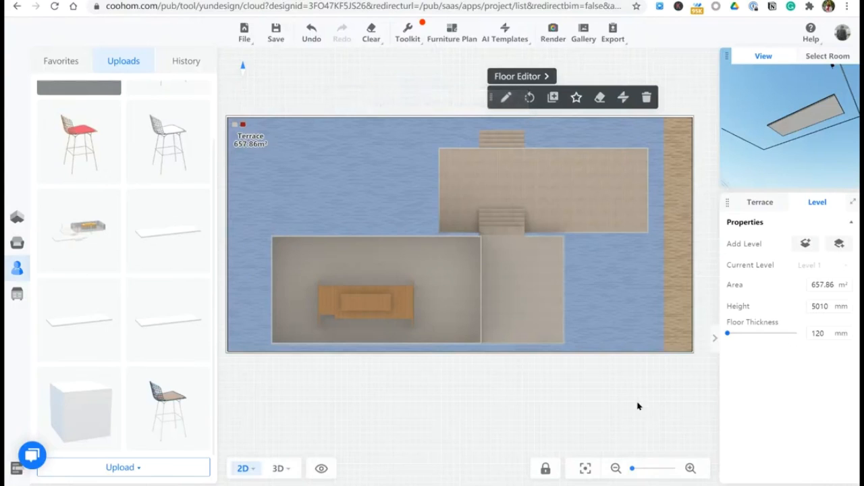
left_click(608, 400)
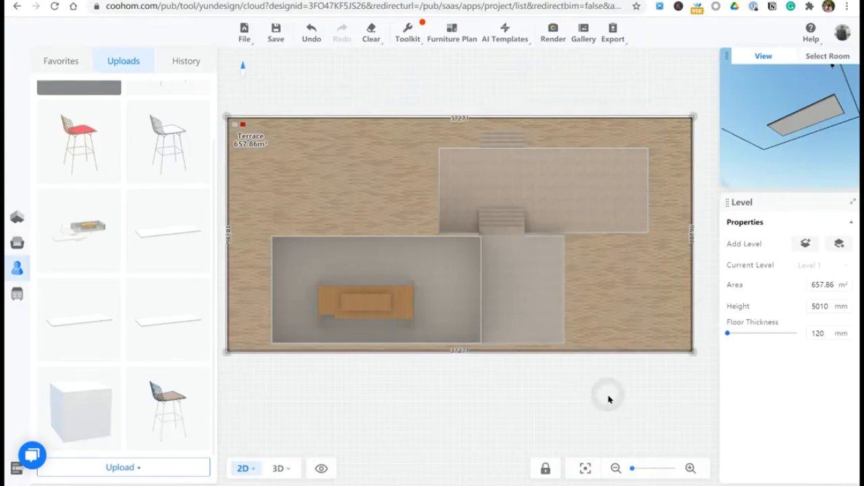
Show the 2D ceiling plan and raise the Farnsworth ceiling model to 4500 mm above the floor.
left_click(255, 466)
left_click(254, 432)
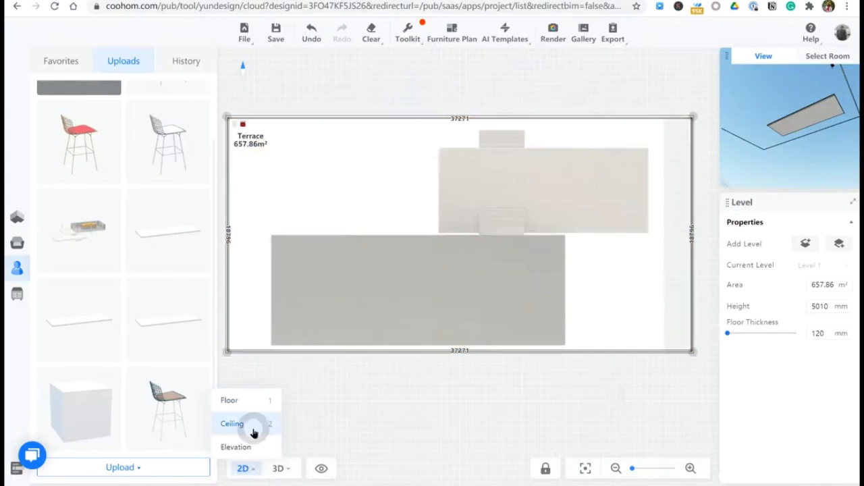
left_click(504, 280)
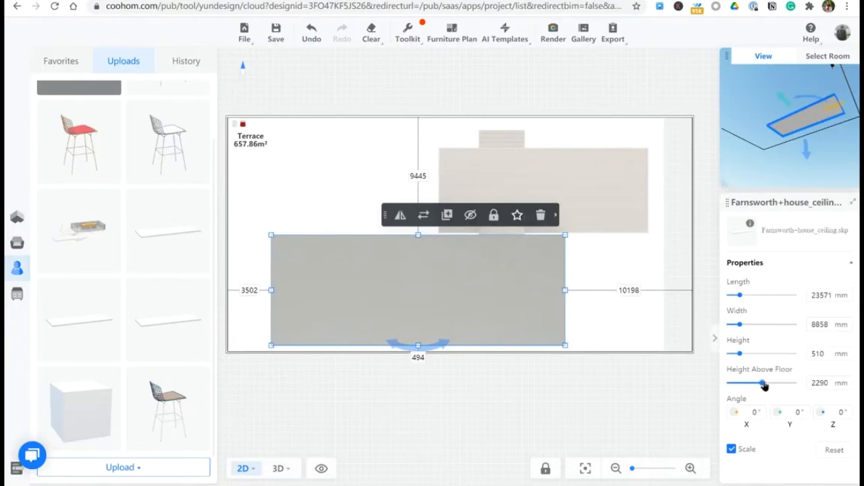
left_click_drag(763, 383, 814, 383)
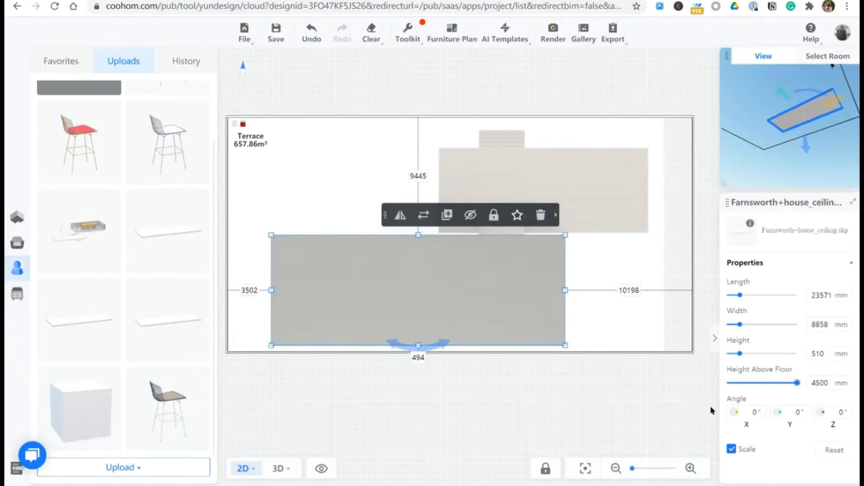
left_click(623, 388)
left_click(532, 311)
left_click(560, 414)
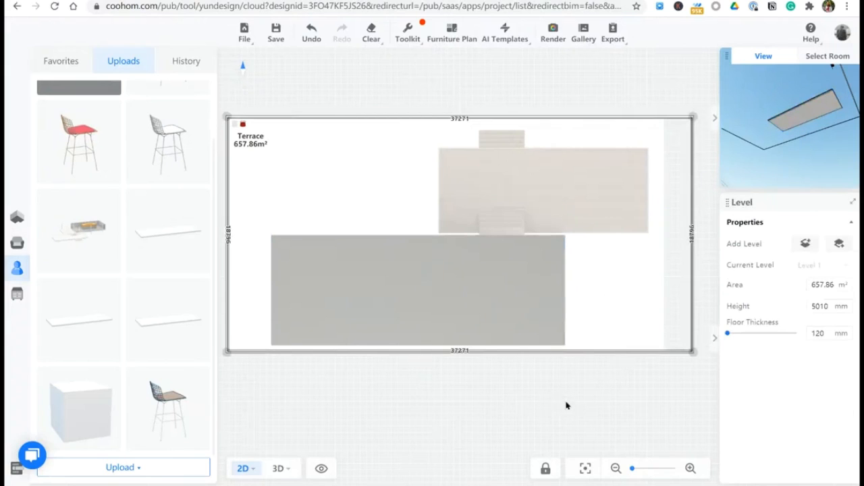
Bring up the annotated capture, circle h1, and write 510 below it, 4500 beside the lower dimension and 5010 above "Room Height".
left_click(445, 312)
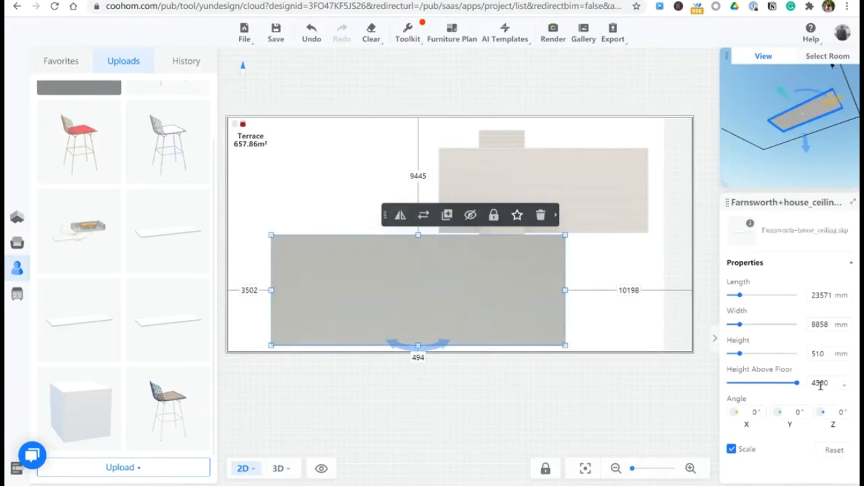
key("alt+Tab")
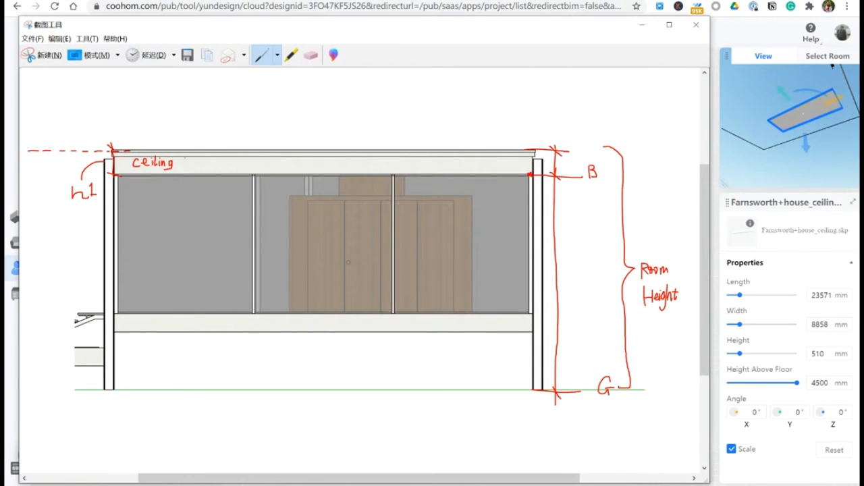
mouse_move(92, 169)
left_mouse_down()
mouse_move(71, 181)
mouse_move(100, 190)
left_mouse_up()
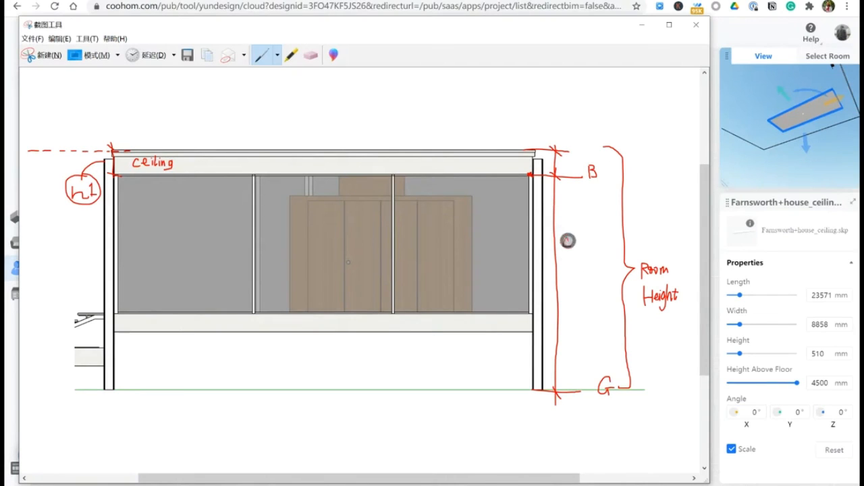
mouse_move(565, 237)
left_mouse_down()
mouse_move(572, 251)
mouse_move(579, 243)
left_mouse_up()
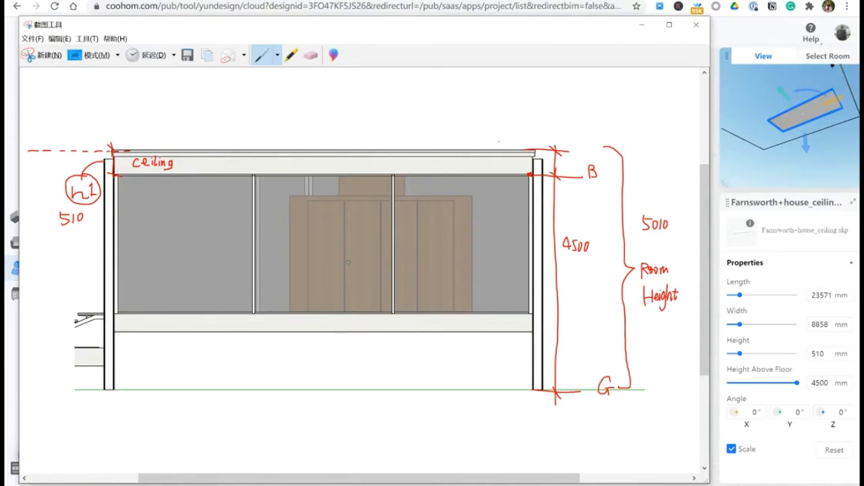
left_click(642, 25)
Examine the raised ceiling and the house in 3D, from below and from above.
left_click(681, 412)
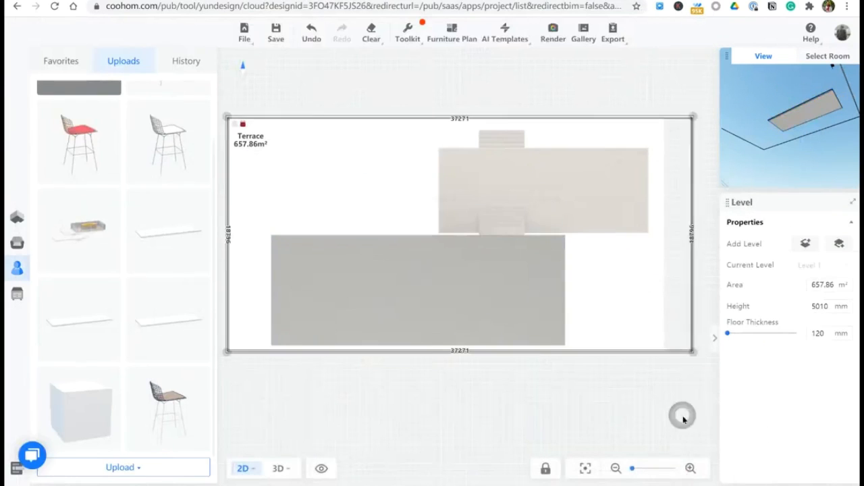
left_click(481, 286)
left_click(536, 396)
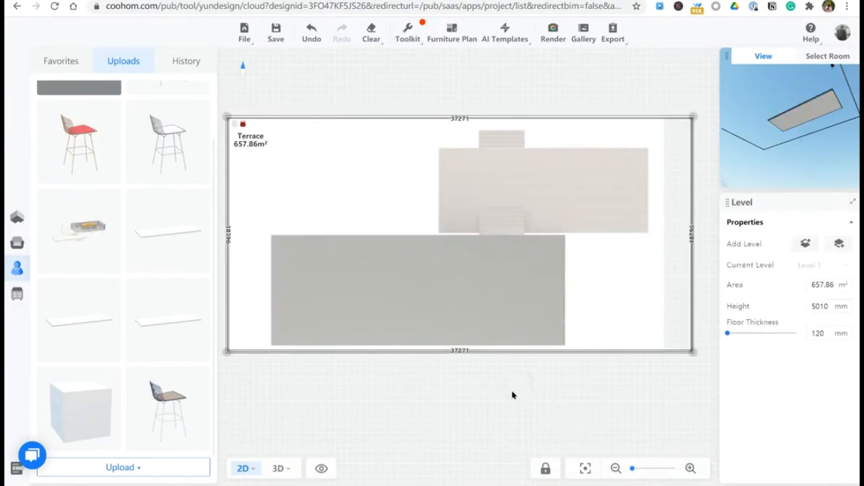
key("3")
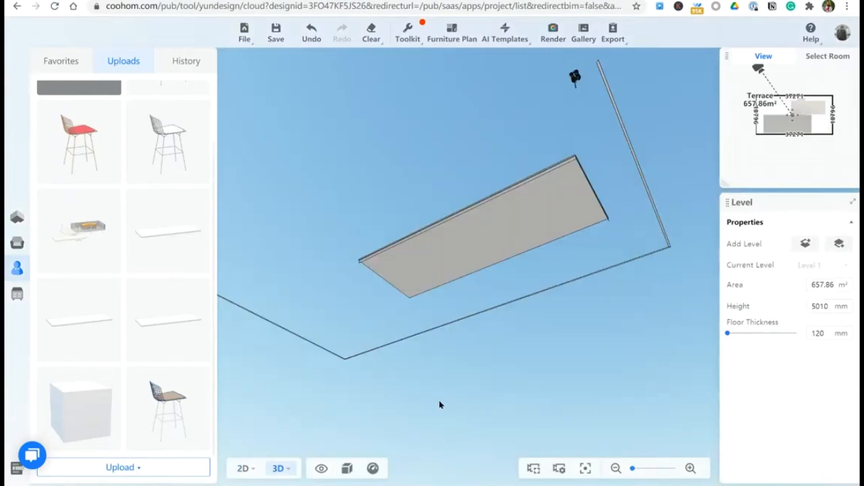
left_click_drag(439, 405, 479, 364)
scroll(478, 365, "down", 3)
left_click_drag(639, 228, 606, 285)
scroll(606, 284, "up", 5)
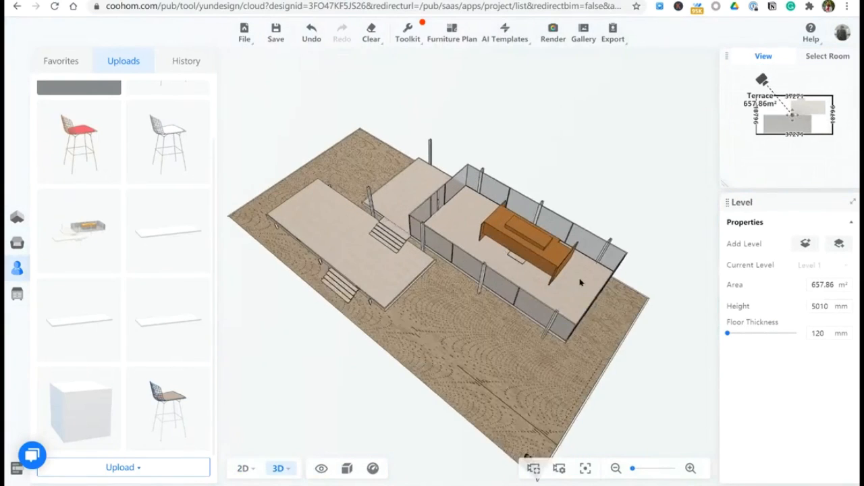
Try to place the uploaded red-seated bar stool inside the house on the 2D floor plan.
left_click(243, 468)
left_click(259, 397)
scroll(289, 325, "up", 2)
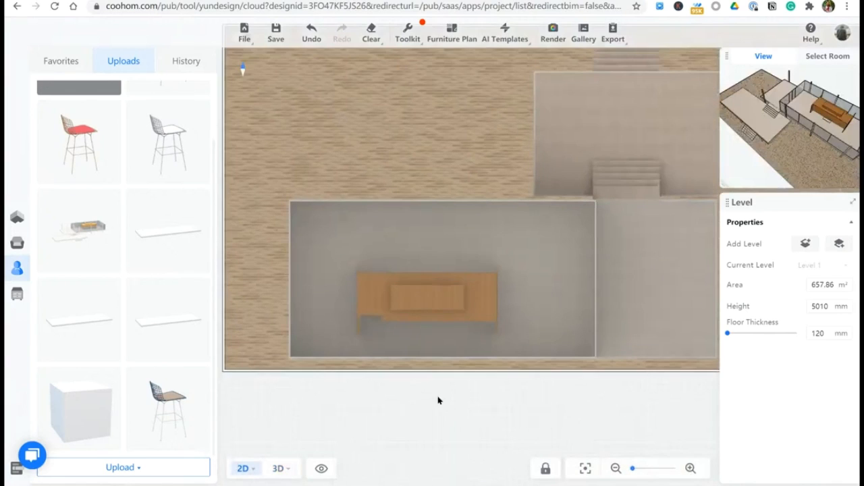
left_click(81, 137)
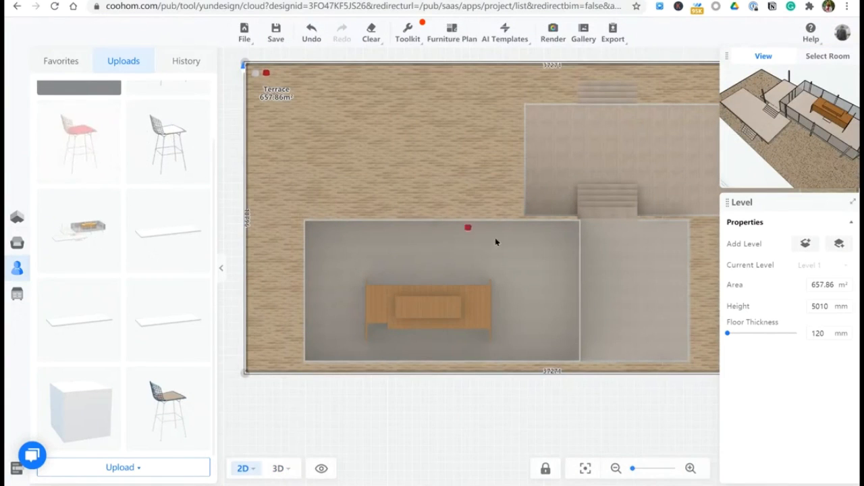
scroll(503, 270, "up", 4)
left_click(641, 220)
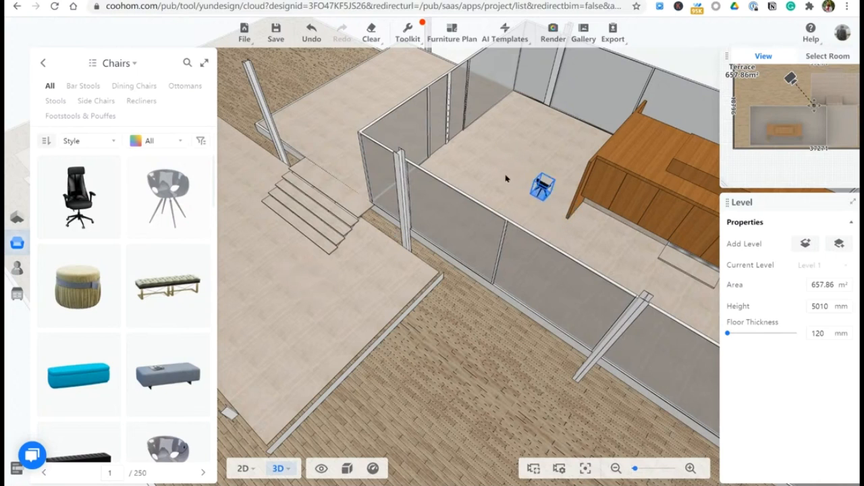
Place the library's black backrest chair on the floor inside the glass room and check its height above the floor.
left_click(489, 152)
scroll(489, 151, "up", 3)
left_click(578, 169)
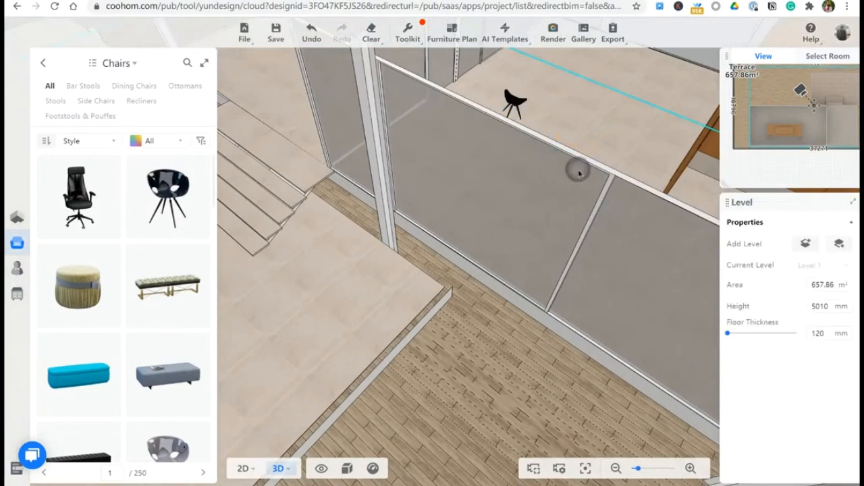
left_click(523, 106)
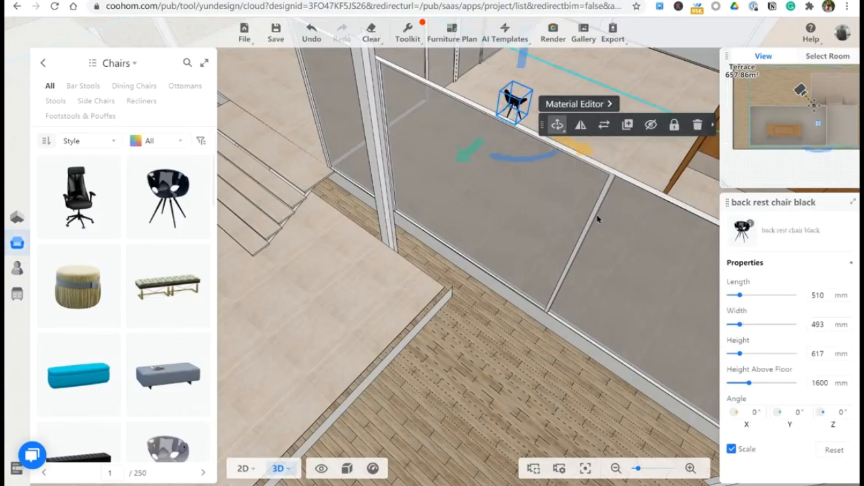
left_click(441, 277)
scroll(440, 277, "down", 2)
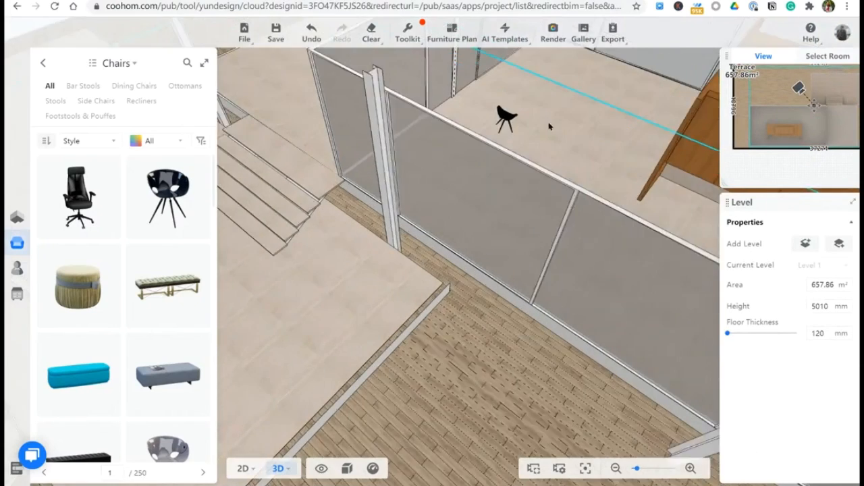
scroll(324, 270, "up", 3)
scroll(552, 122, "down", 5)
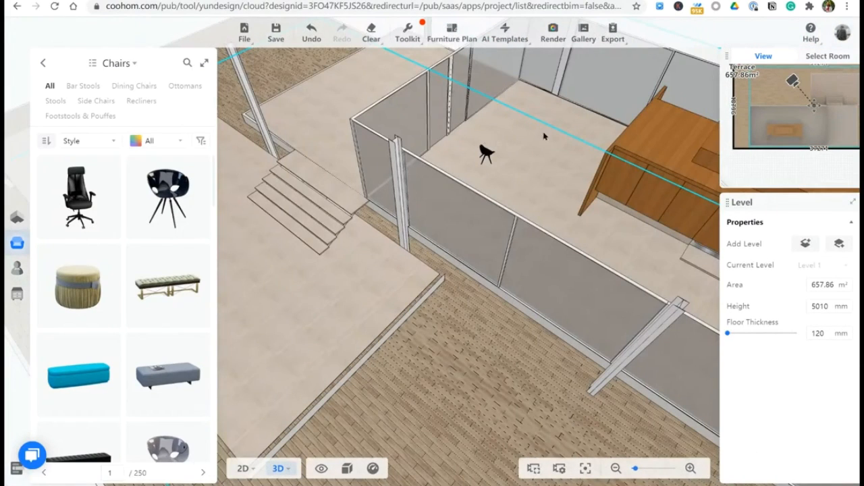
Check the black chair's height above the floor, and place an uploaded wire bar stool from the personal library beside it in the glass room.
scroll(486, 144, "up", 5)
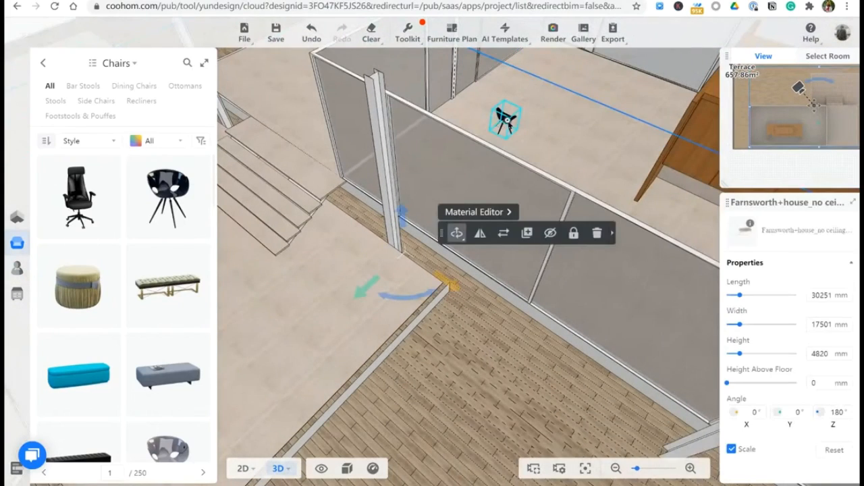
left_click(505, 122)
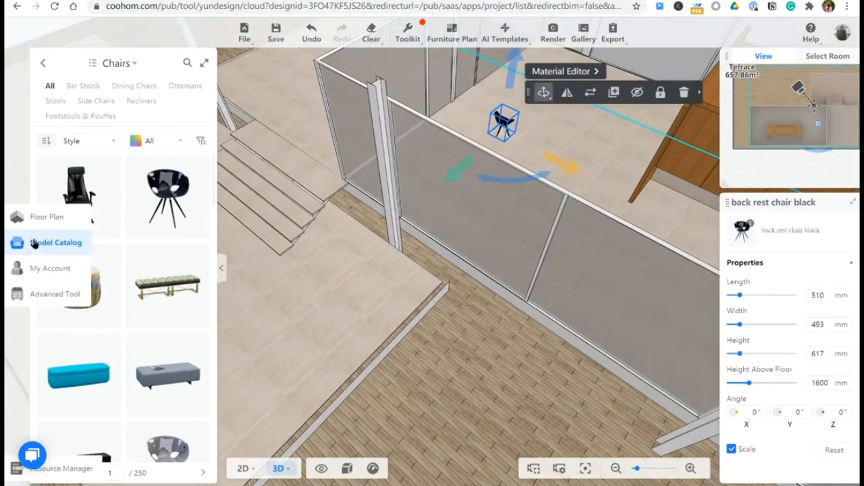
left_click(20, 267)
scroll(473, 271, "down", 5)
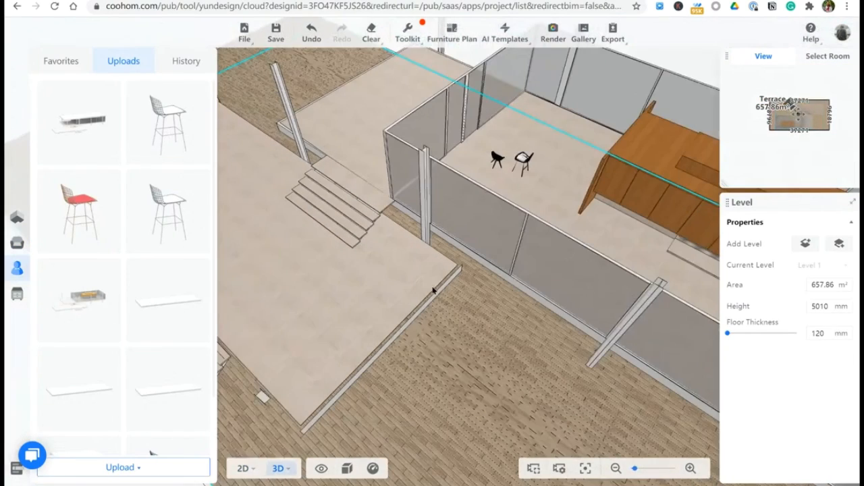
scroll(439, 301, "down", 2)
scroll(459, 270, "up", 2)
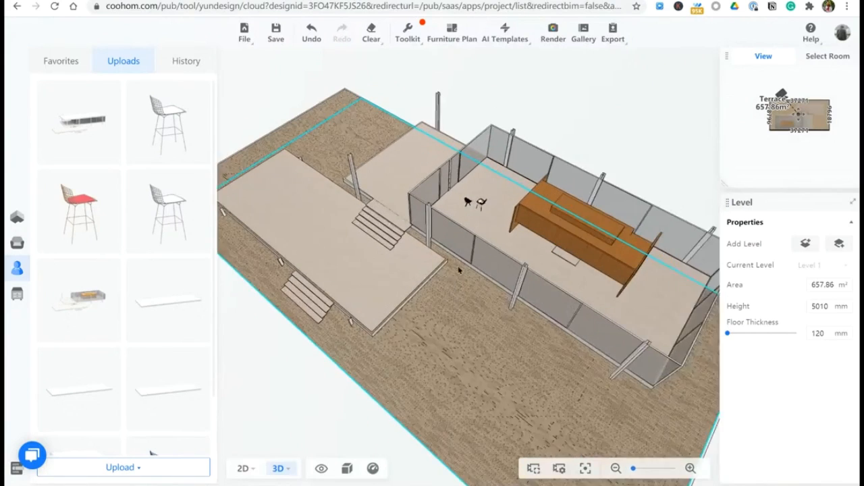
Look over the house on the 2D floor plan and return to the 3D view.
scroll(485, 166, "up", 3)
key("1")
scroll(452, 276, "up", 3)
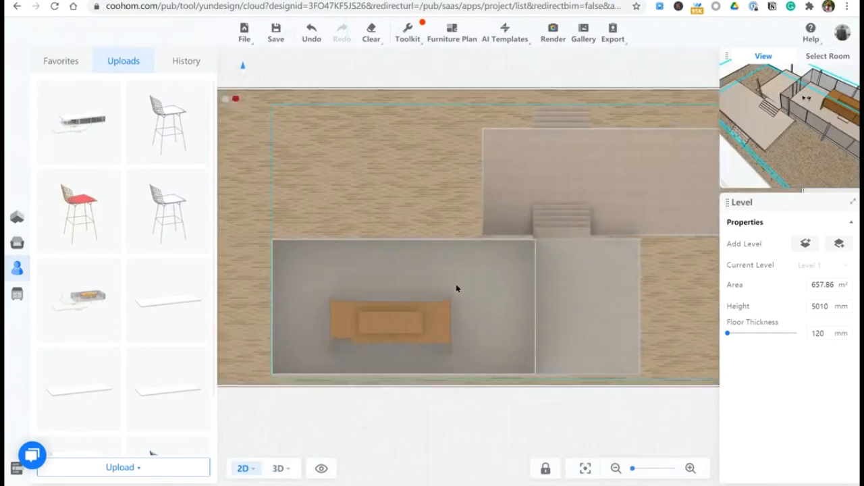
scroll(451, 279, "down", 1)
scroll(513, 294, "up", 2)
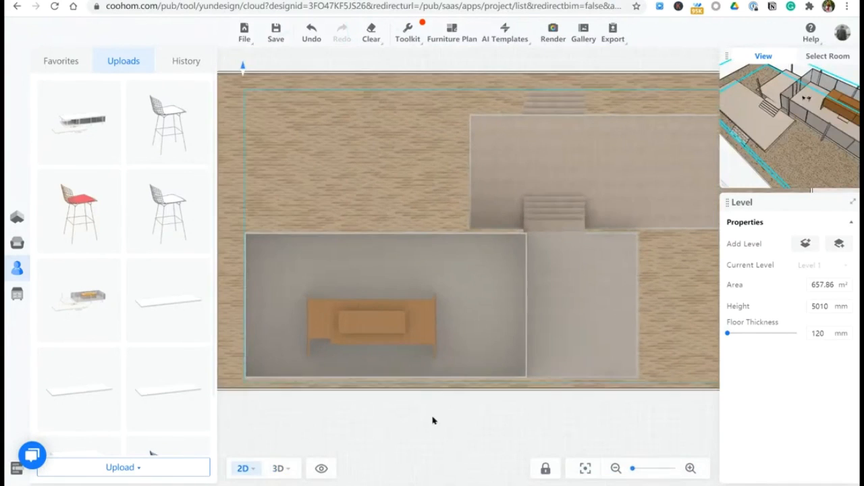
left_click(406, 439)
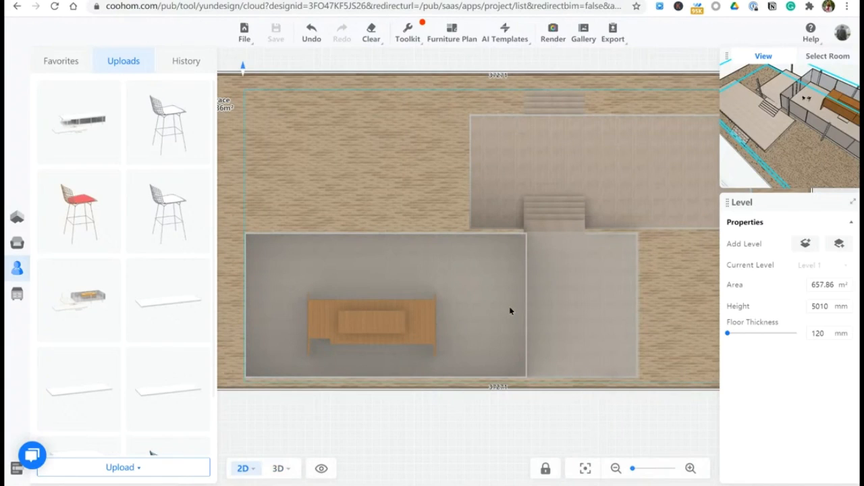
left_click(432, 429)
key("3")
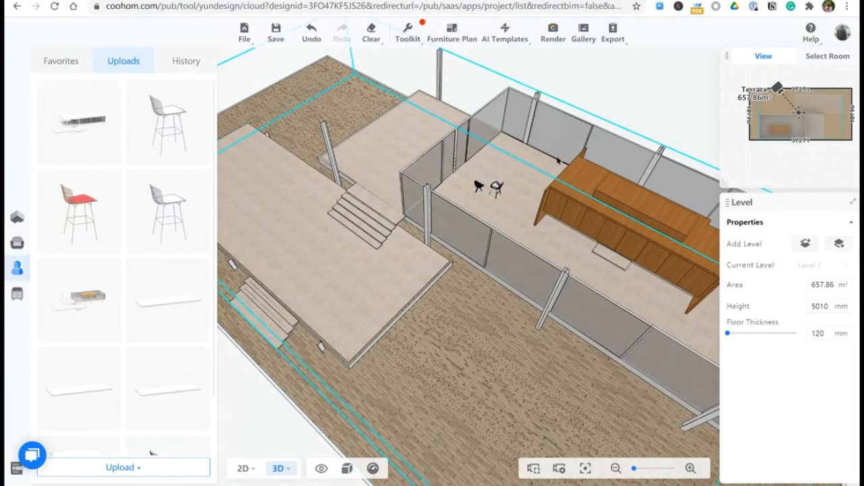
Exit the design tool.
mouse_move(838, 32)
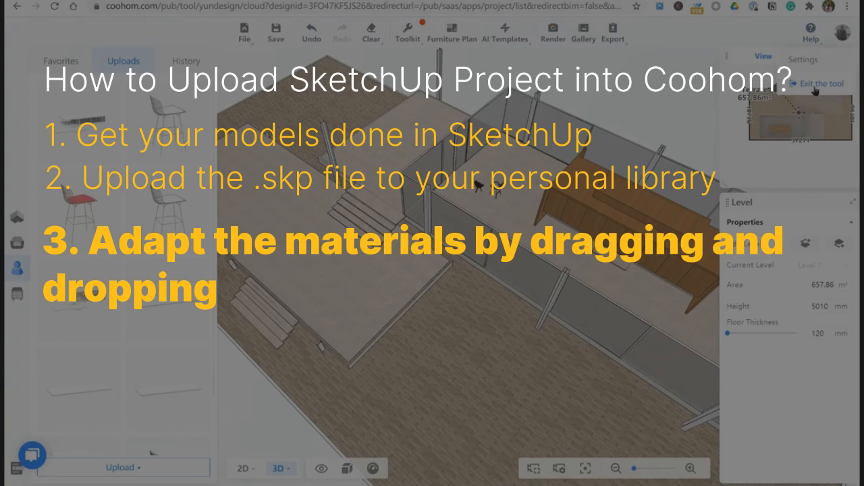
left_click(813, 84)
left_click(519, 280)
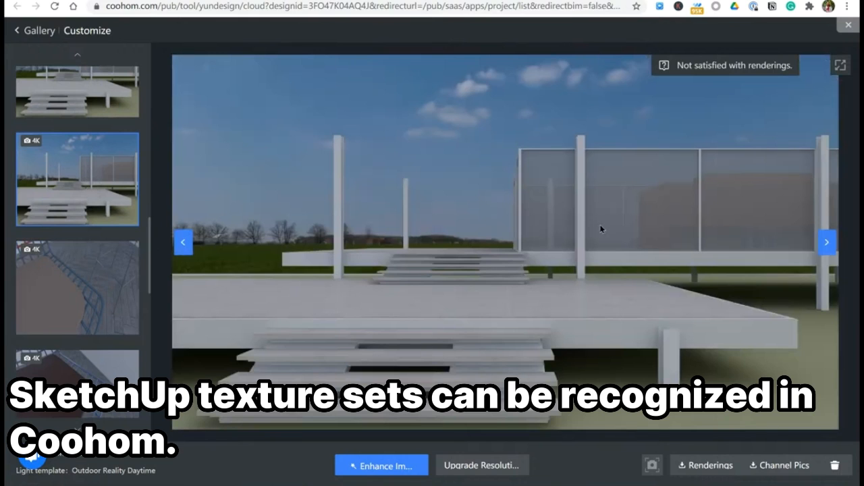
Compare the house rendering without a roof with the 4K rendering that includes the roof.
scroll(91, 251, "up", 3)
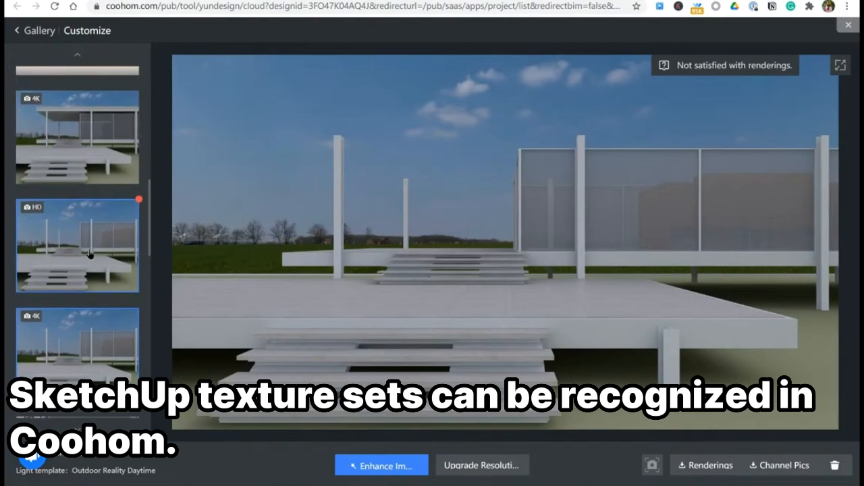
scroll(91, 253, "up", 3)
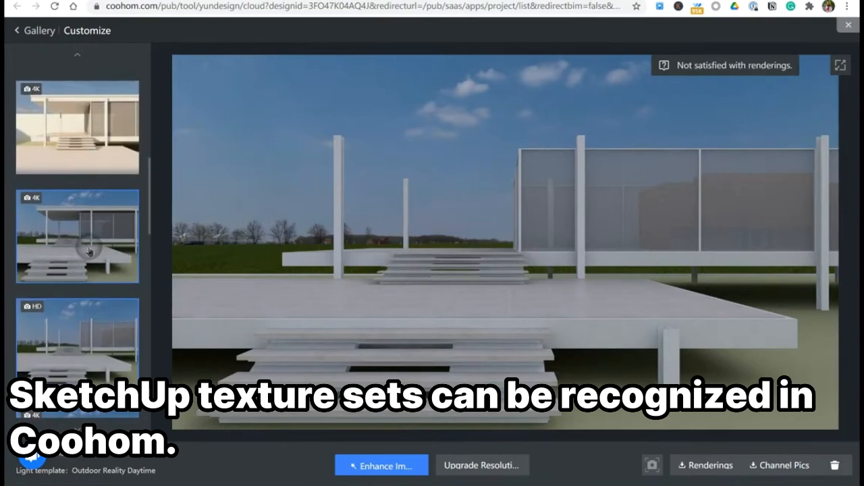
left_click(89, 251)
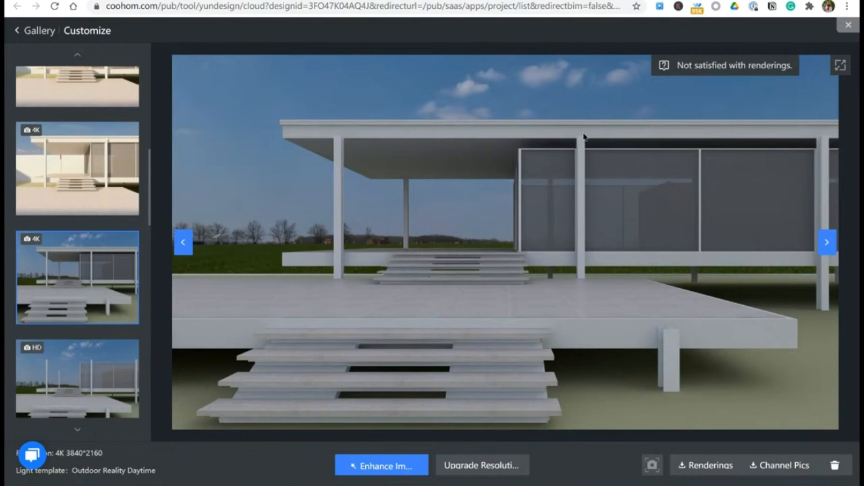
left_click(104, 159)
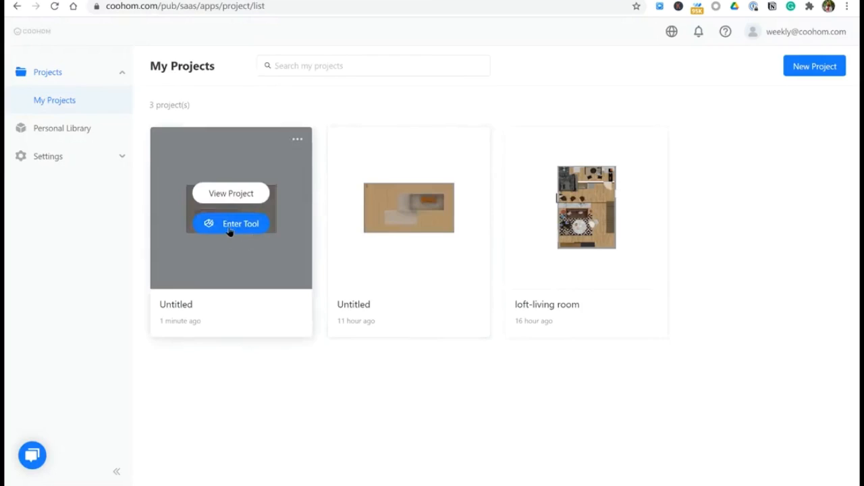
Open the most recently edited untitled project in the design tool and bring up the Farnsworth house model in the Material Editor.
left_click(232, 225)
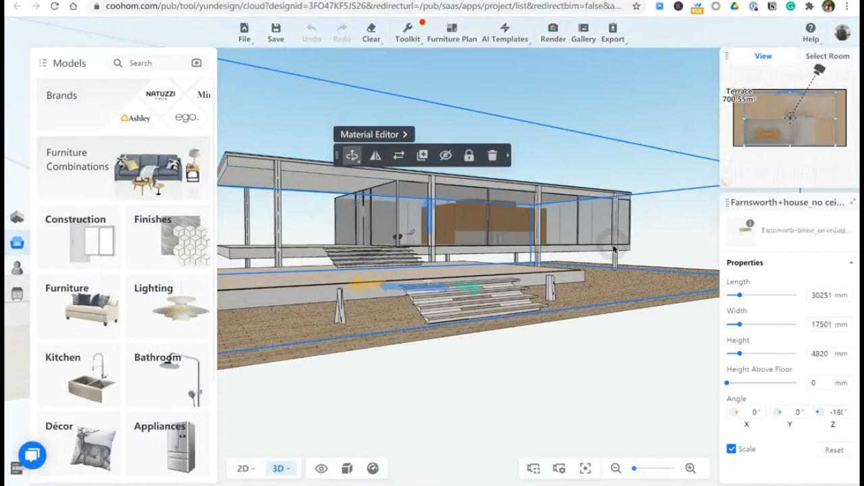
left_click(383, 134)
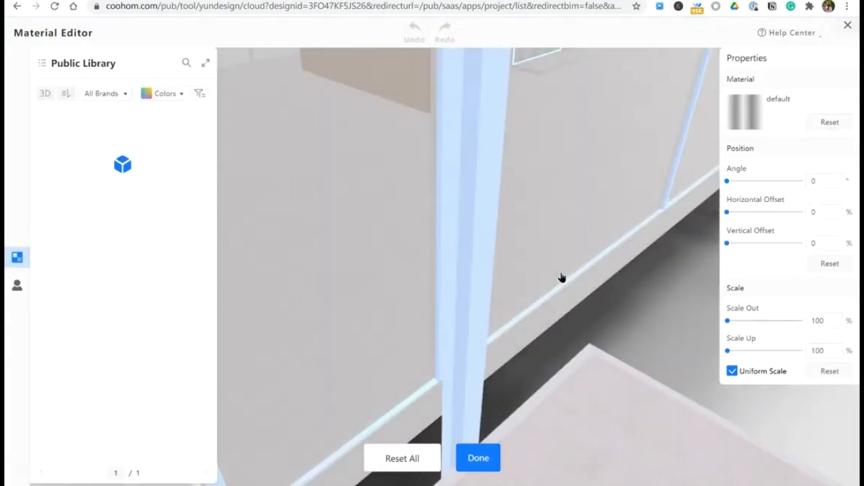
Try to apply the Xin Aaron-X1792B-2 material from the public library to the house's glass end wall.
scroll(570, 273, "down", 3)
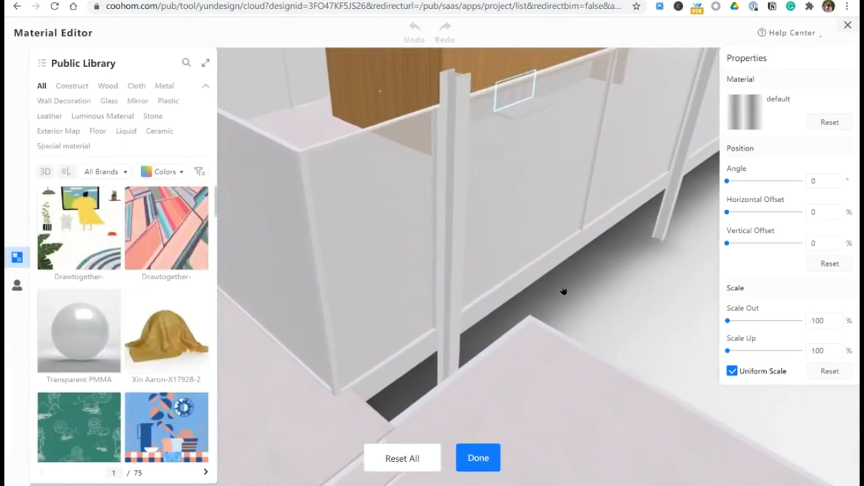
scroll(407, 252, "down", 3)
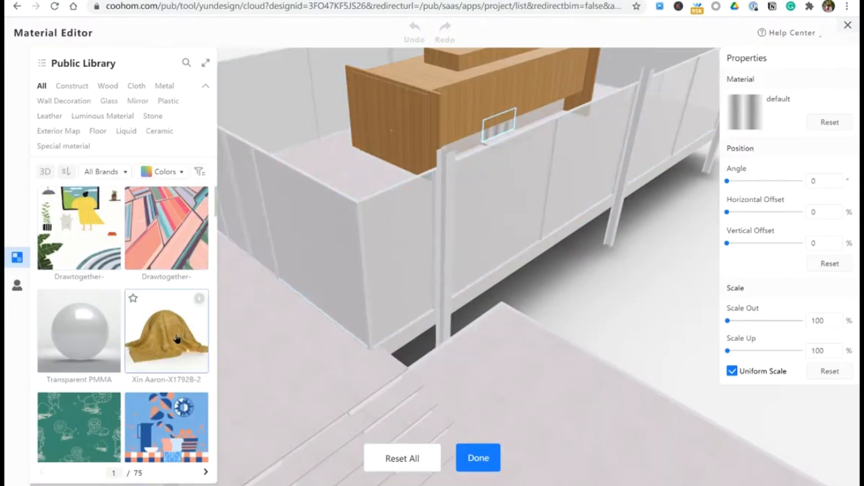
left_click_drag(175, 340, 309, 264)
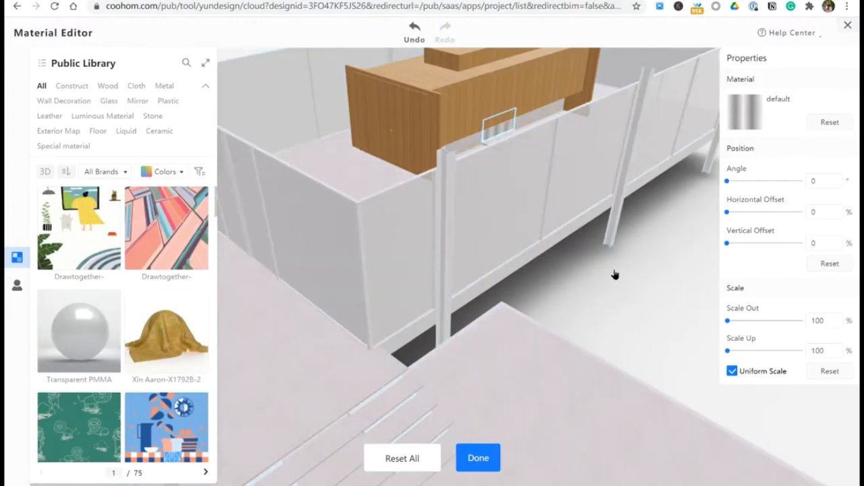
Compare the 4K Terrace renderings that differ in glass transparency and floor finish.
left_click(333, 315)
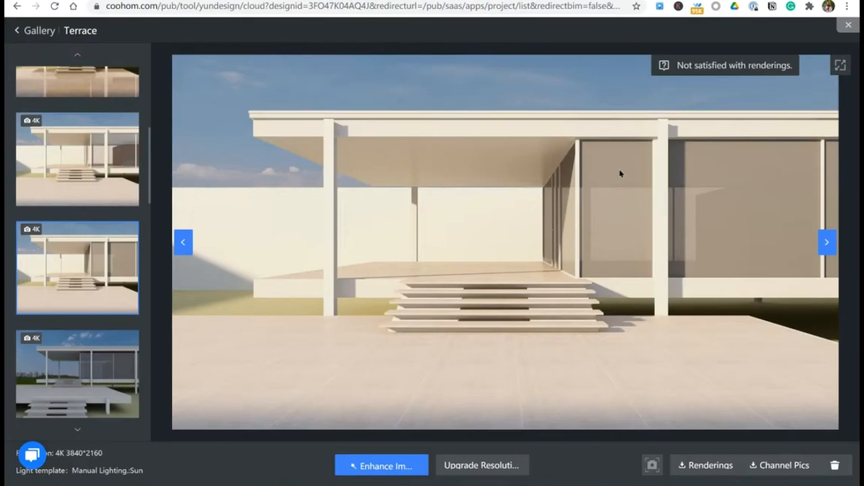
left_click(76, 180)
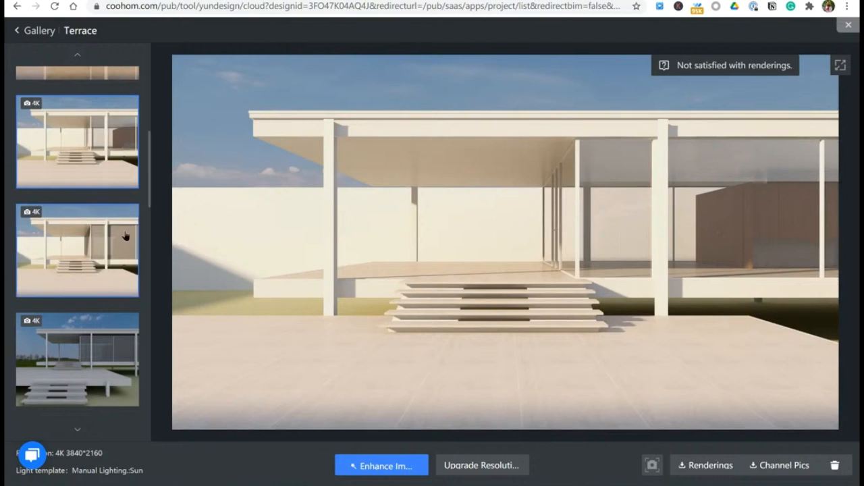
scroll(83, 177, "up", 2)
left_click(83, 177)
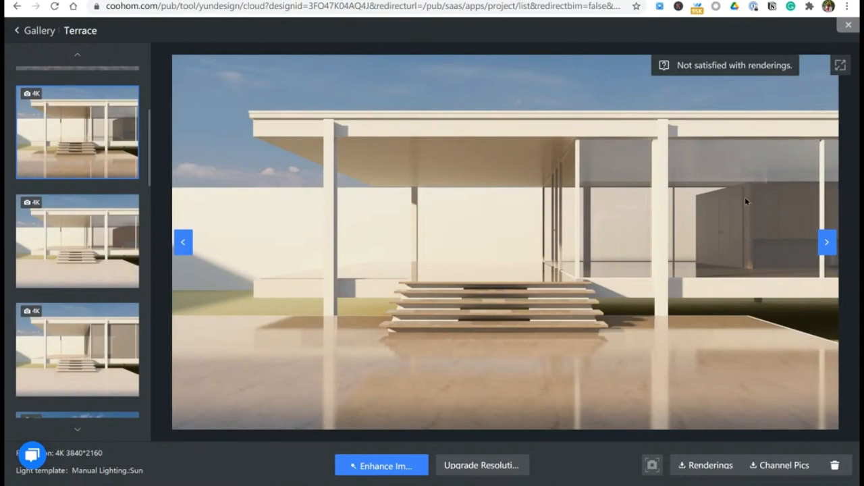
scroll(84, 229, "up", 1)
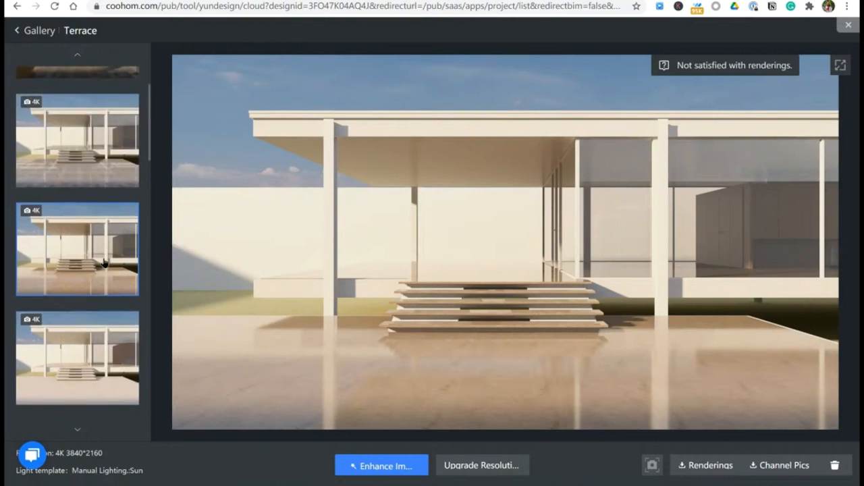
left_click(84, 222)
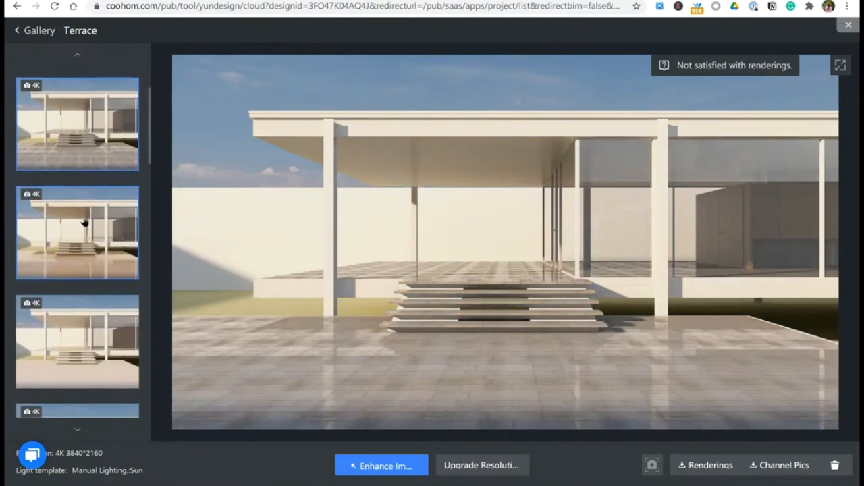
left_click(77, 201)
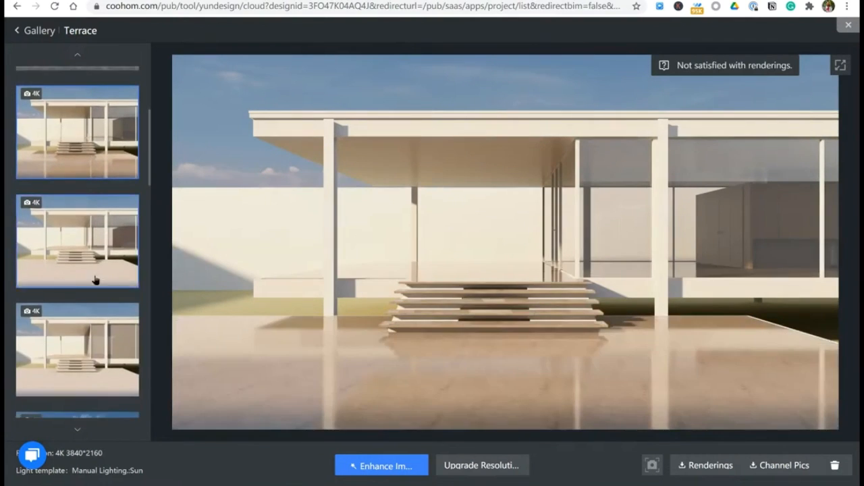
scroll(95, 279, "up", 2)
left_click(69, 178)
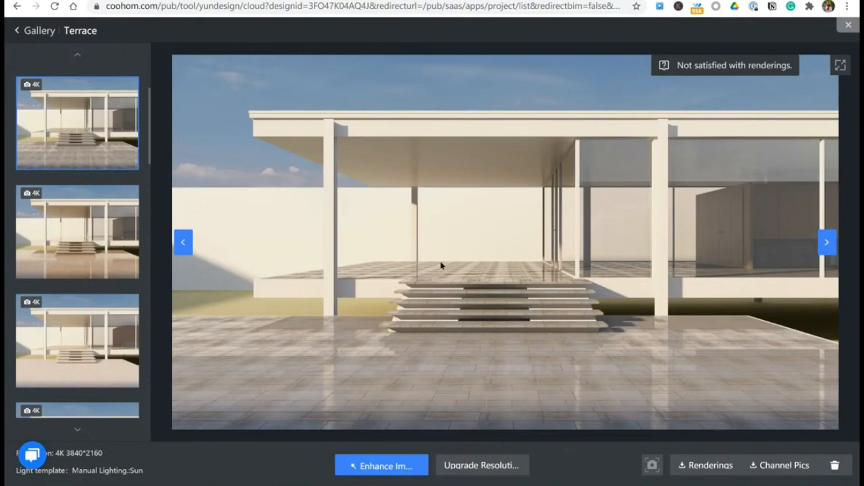
Examine the surface texture of the white roof fascia up close in the tiled-floor Terrace rendering.
scroll(439, 261, "up", 3)
scroll(439, 262, "down", 3)
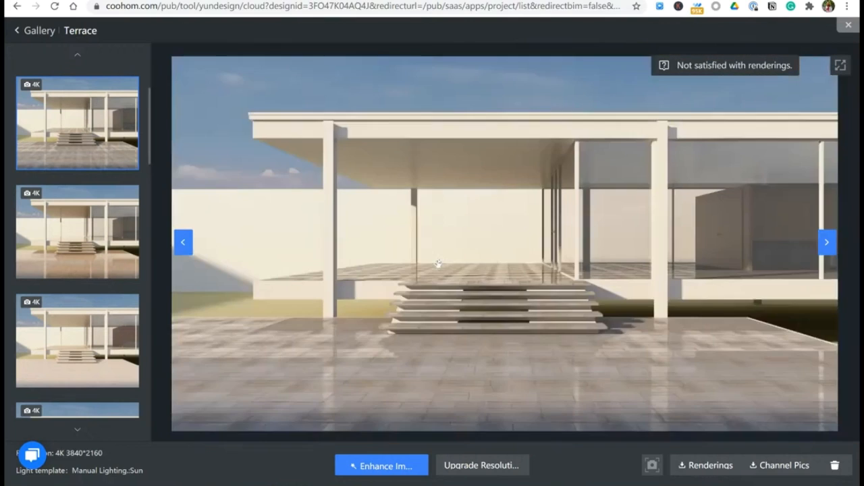
left_click_drag(419, 120, 430, 261)
scroll(330, 281, "up", 3)
left_click_drag(330, 281, 416, 209)
scroll(347, 131, "up", 3)
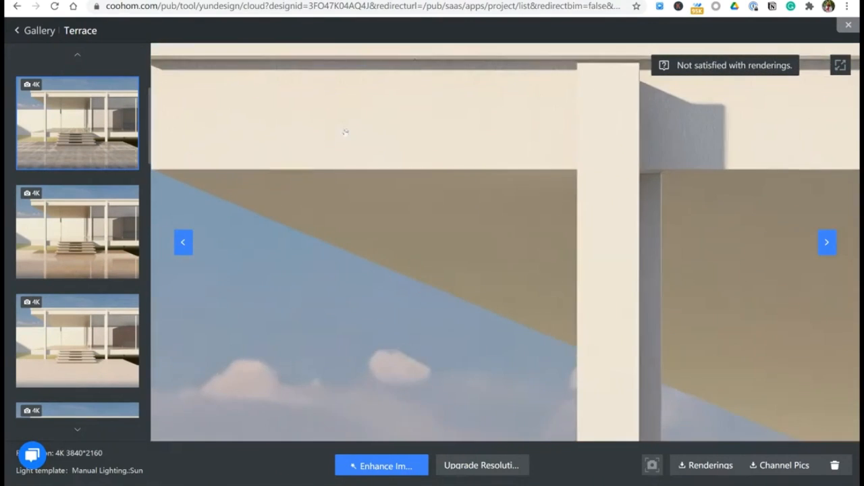
left_click_drag(347, 131, 395, 185)
scroll(344, 173, "up", 2)
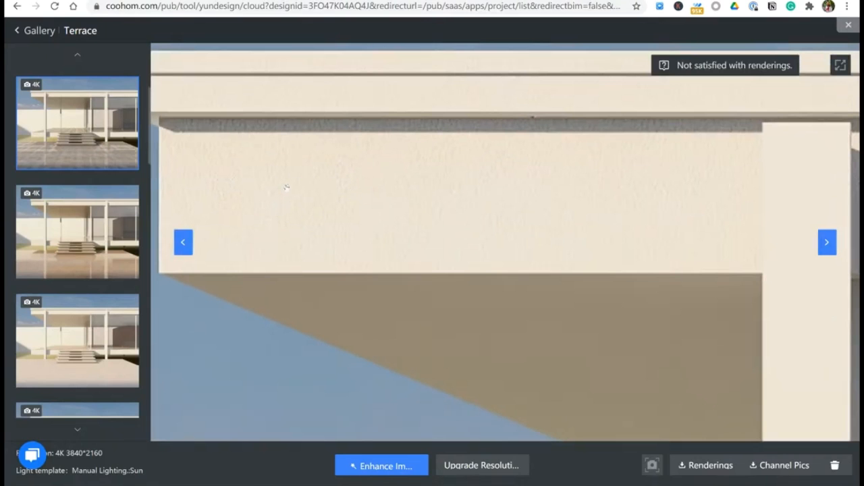
scroll(295, 190, "down", 6)
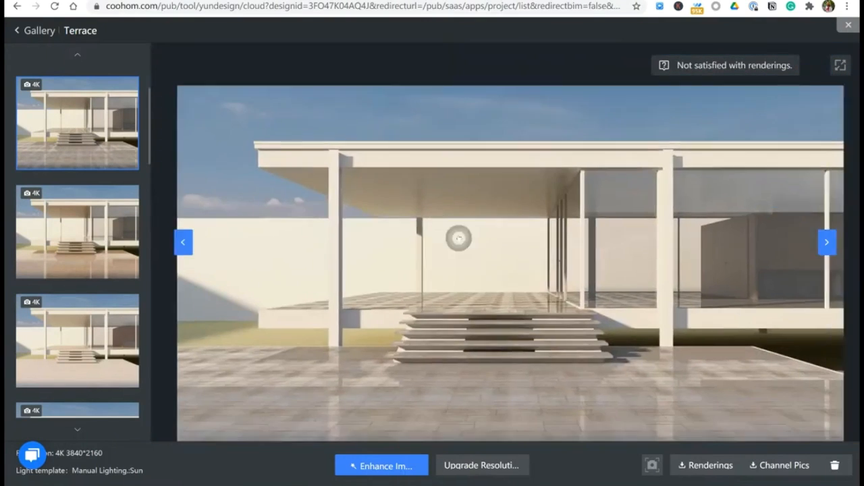
View the interior rendering of the glass room with the wood-panelled core, and go back to the tiled exterior rendering.
scroll(64, 218, "up", 2)
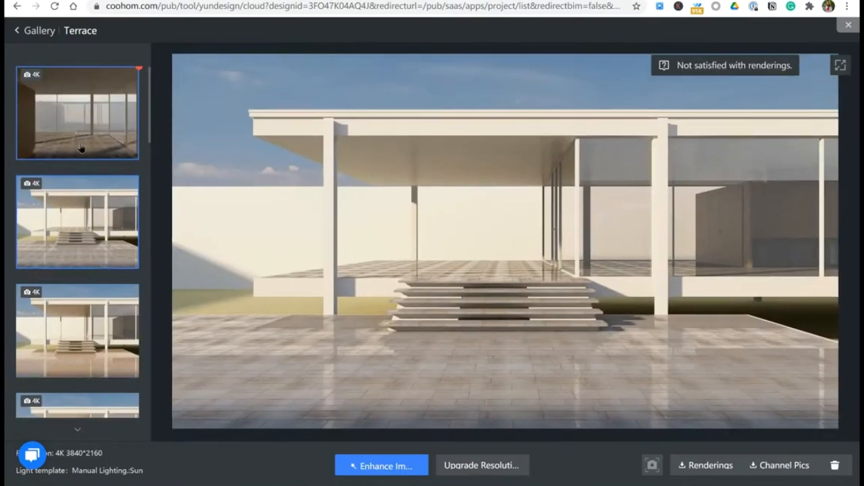
left_click(80, 144)
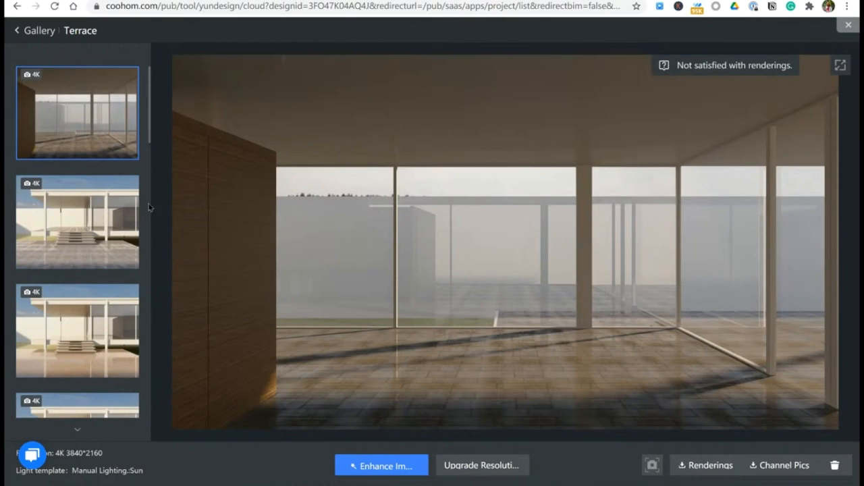
left_click(101, 217)
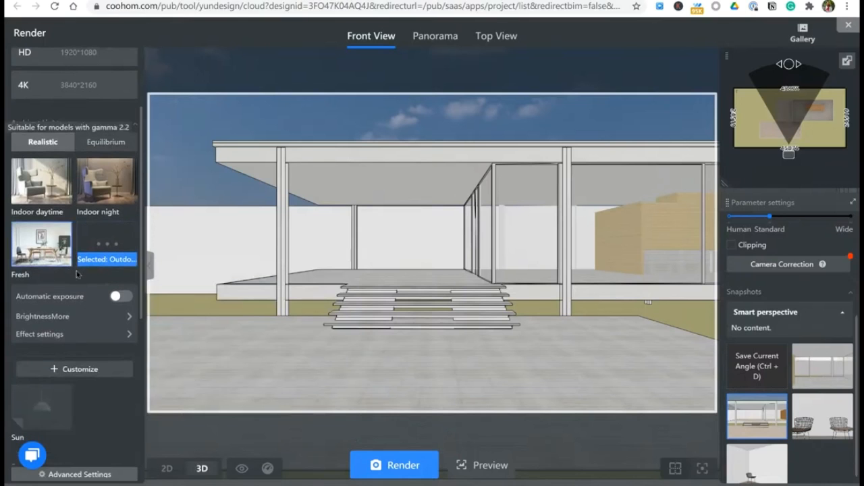
Create a custom lighting scheme named V1 from the realistic Outdoor Reality Daytime template.
left_click(89, 370)
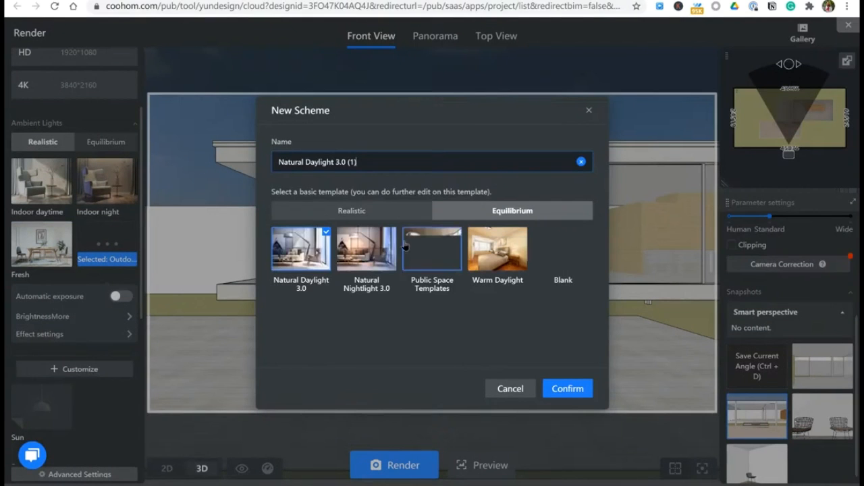
left_click(352, 210)
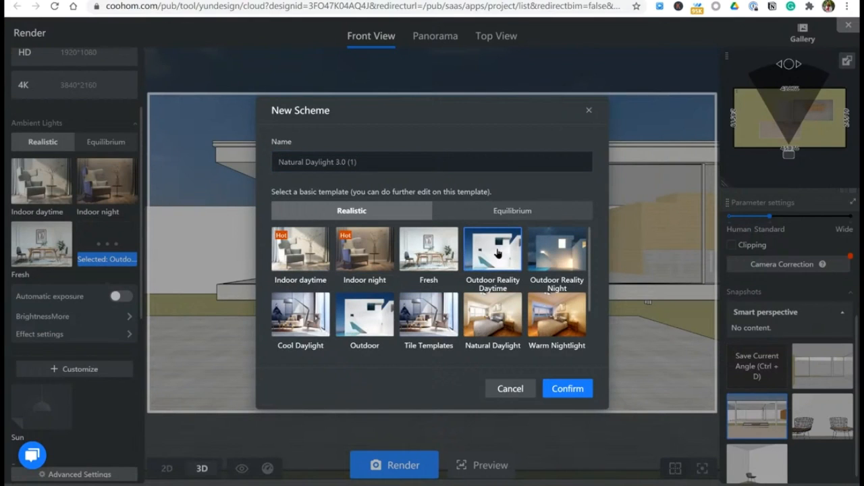
left_click(497, 252)
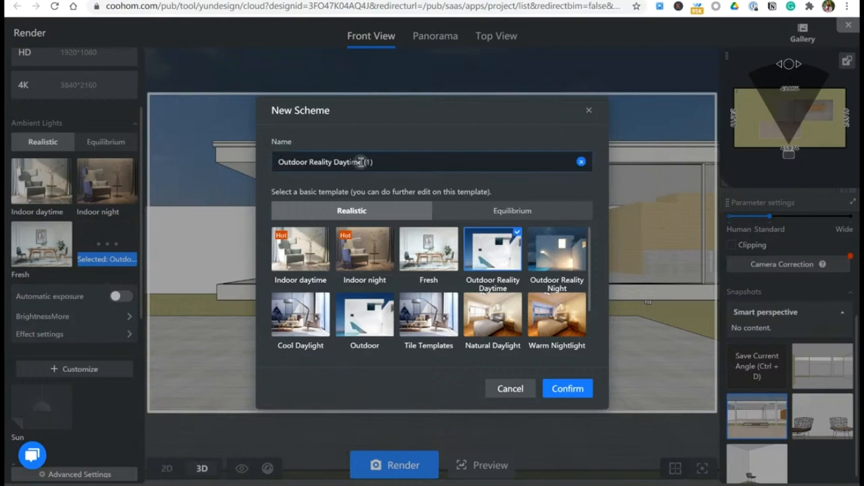
left_click(570, 388)
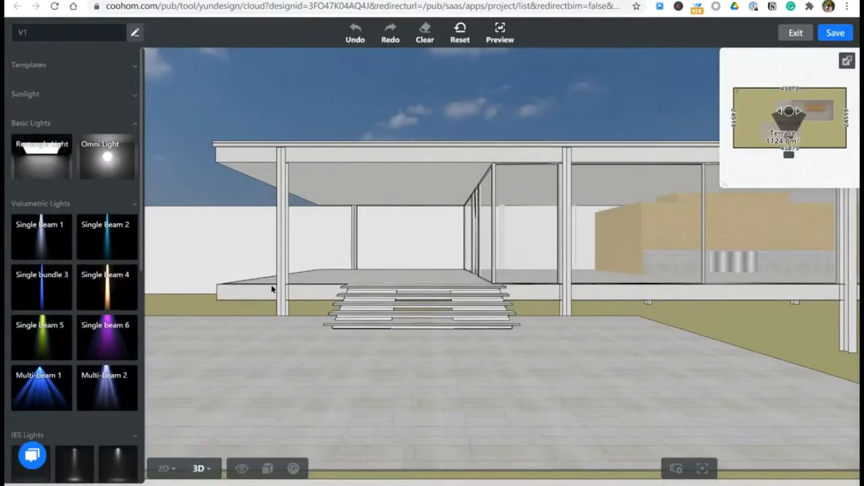
Turn on sunlight in the V1 scheme, move the sun to the stair side of the house at azimuth 143°, and save the scheme.
left_click(848, 61)
scroll(98, 234, "down", 3)
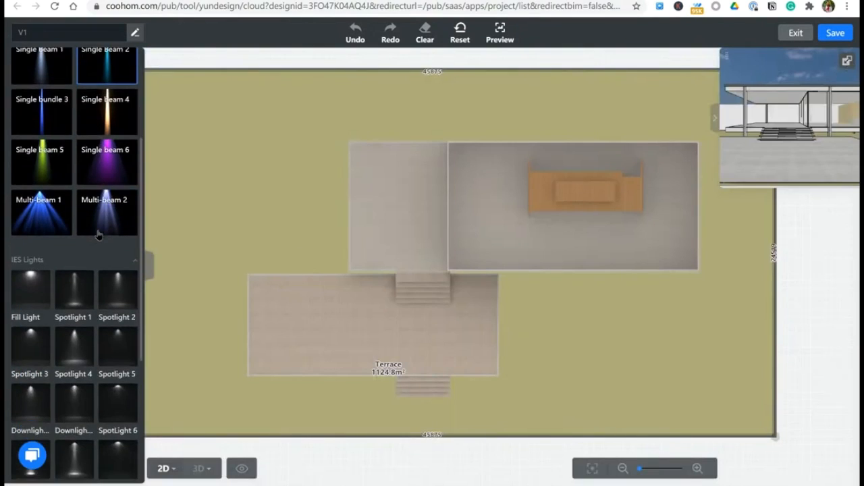
scroll(98, 234, "up", 3)
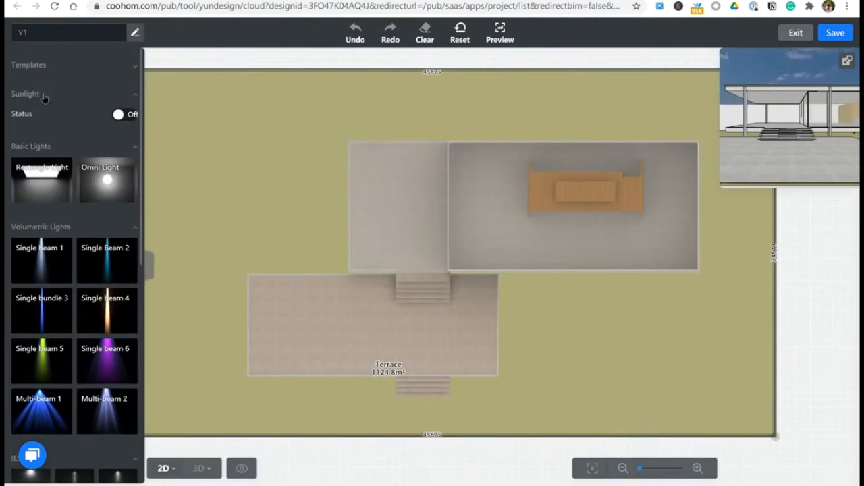
left_click(123, 115)
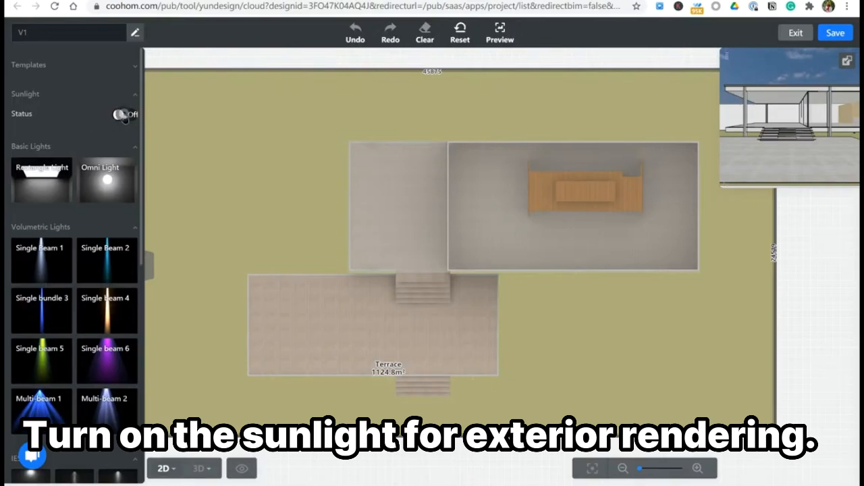
scroll(445, 270, "down", 4)
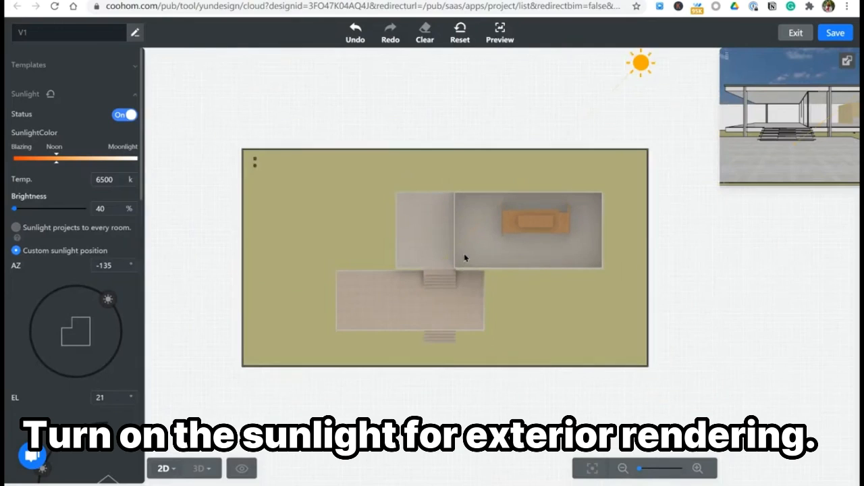
mouse_move(605, 108)
left_mouse_down()
mouse_move(351, 81)
mouse_move(311, 201)
mouse_move(397, 272)
mouse_move(457, 290)
mouse_move(517, 272)
mouse_move(508, 288)
mouse_move(564, 318)
mouse_move(621, 371)
mouse_move(629, 362)
mouse_move(624, 371)
left_mouse_up()
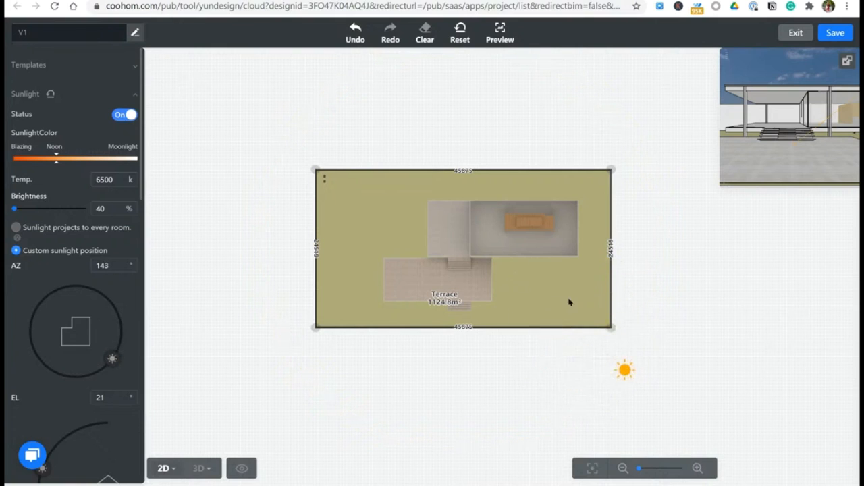
left_click(846, 60)
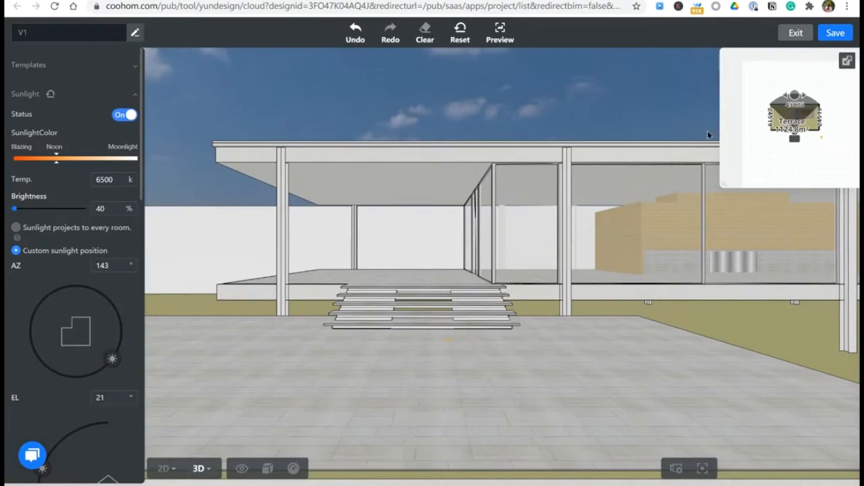
left_click(836, 34)
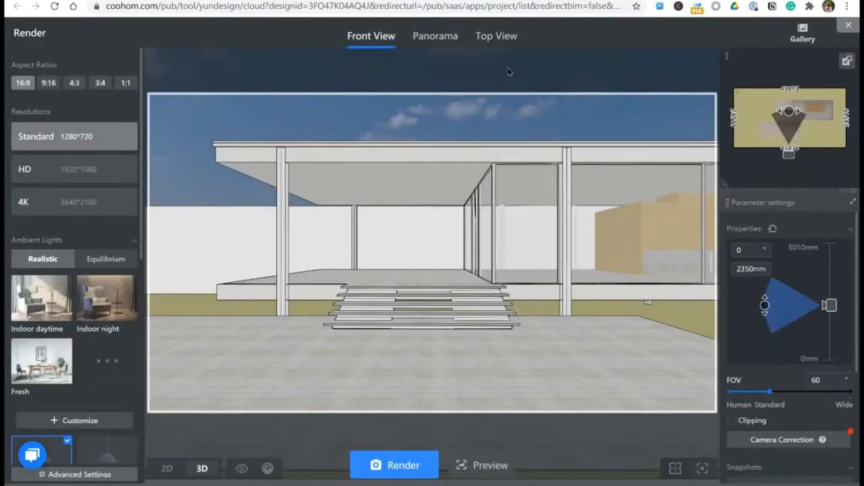
Render the front view of the terrace with the V1 lighting in Standard 1280*720 and again in 4K.
left_click(395, 465)
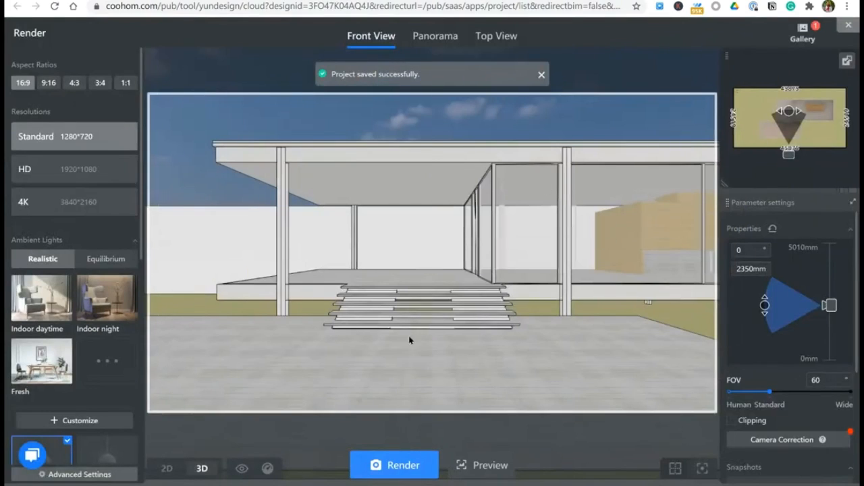
left_click(40, 202)
left_click(403, 466)
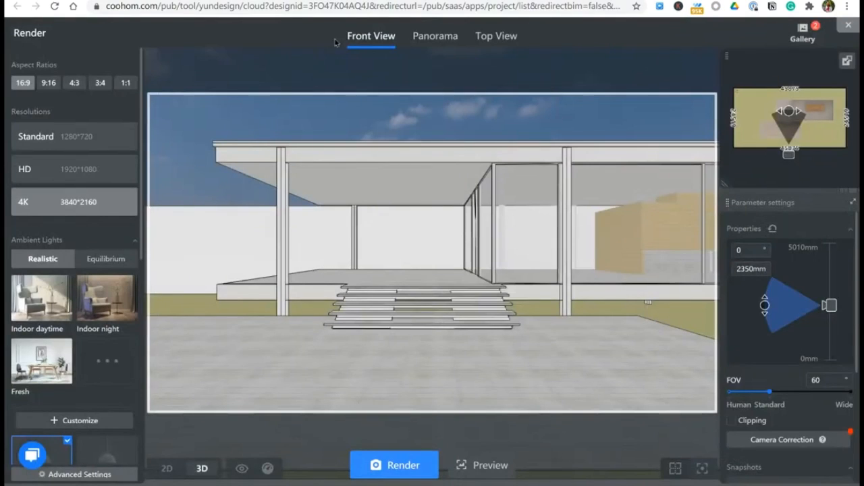
Reopen the V1 lighting scheme in plan view and place a rectangle light in the glass room, in front of the wooden core.
scroll(64, 291, "down", 3)
left_click(64, 286)
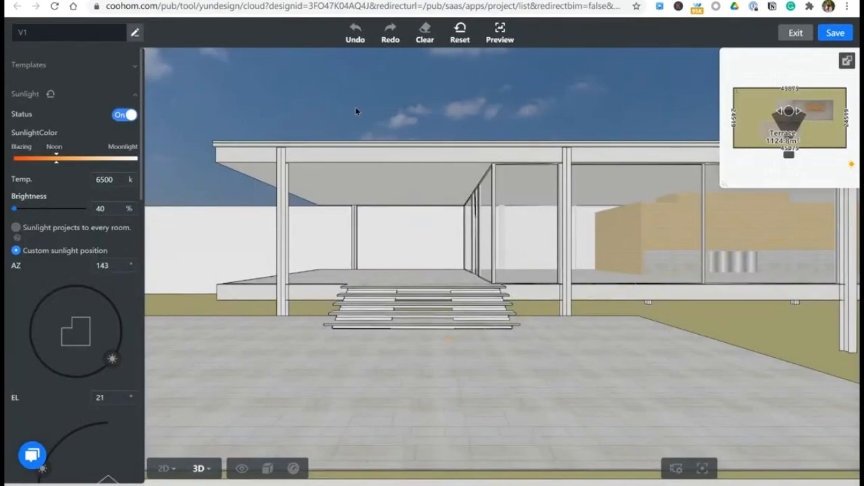
key("1")
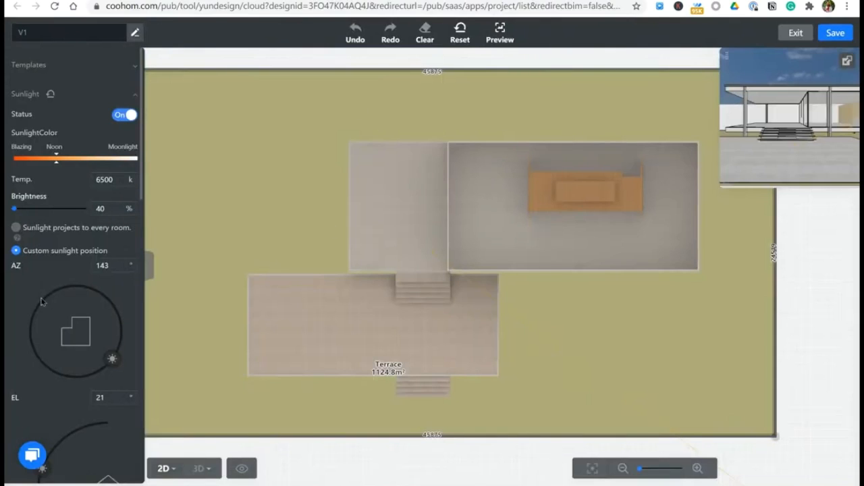
scroll(47, 297, "down", 10)
scroll(60, 256, "up", 2)
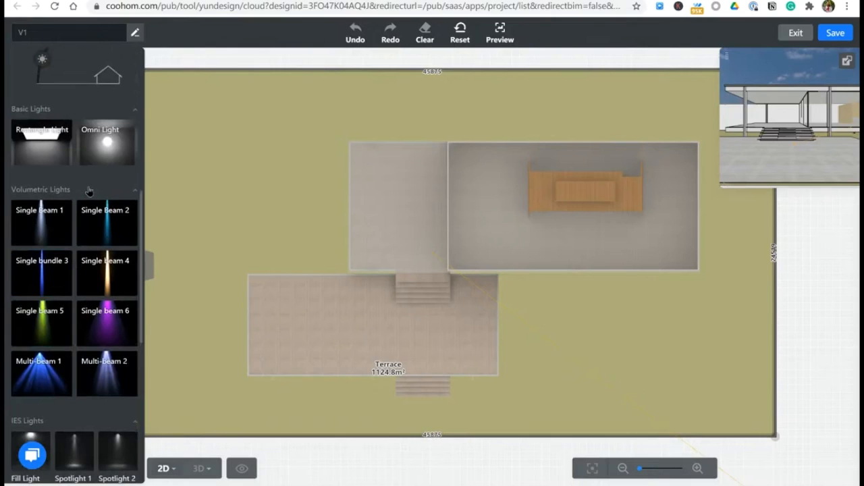
left_click(40, 145)
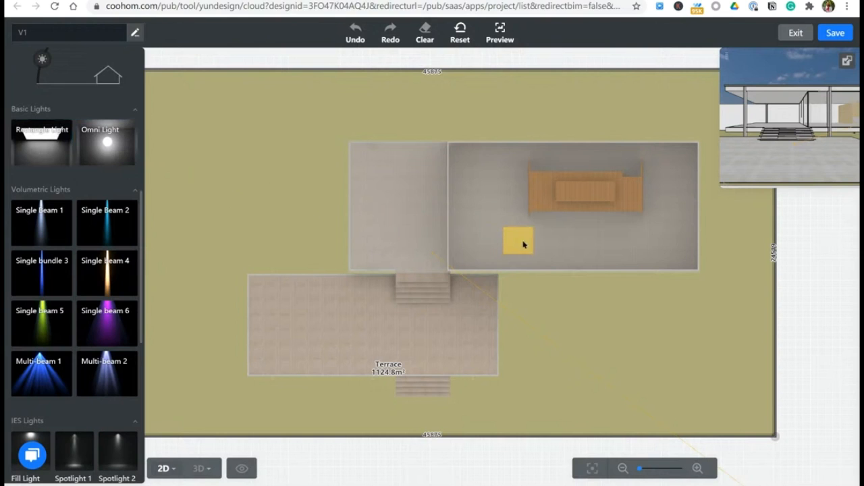
left_click(544, 240)
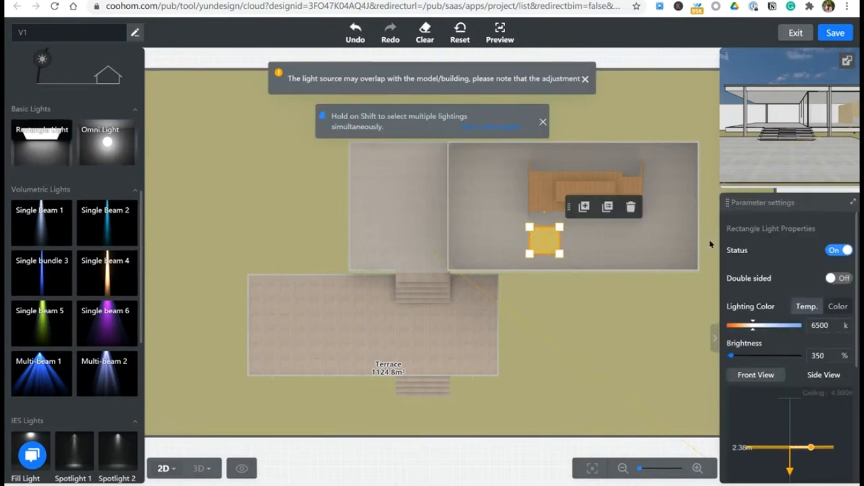
Stretch the rectangle light into a long strip running in front of the wooden core and shift it towards the outer glass wall.
scroll(709, 245, "up", 3)
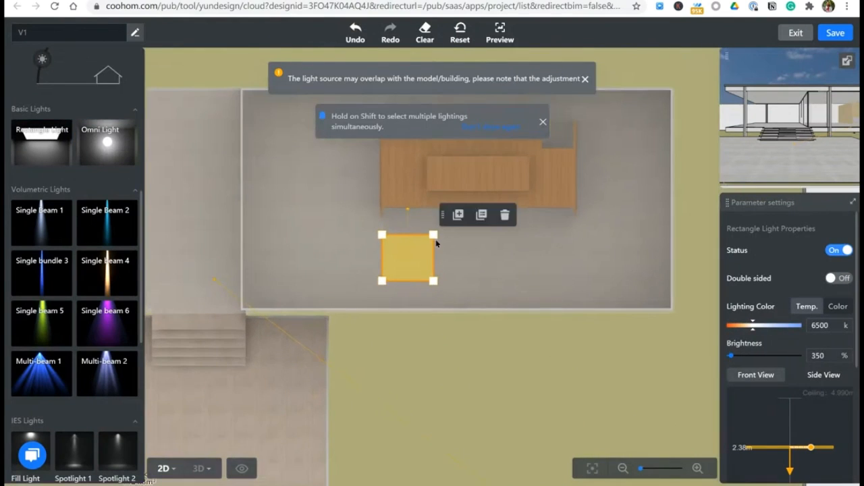
left_click_drag(433, 236, 648, 240)
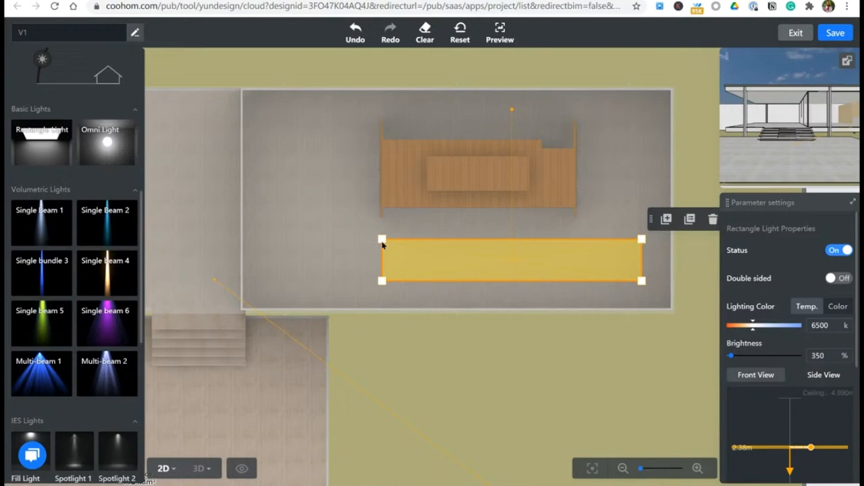
left_click_drag(382, 240, 309, 241)
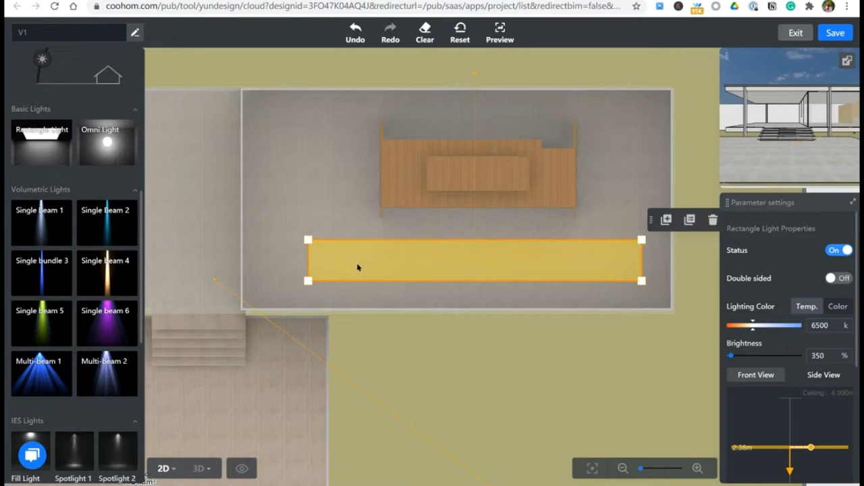
left_click_drag(356, 269, 382, 274)
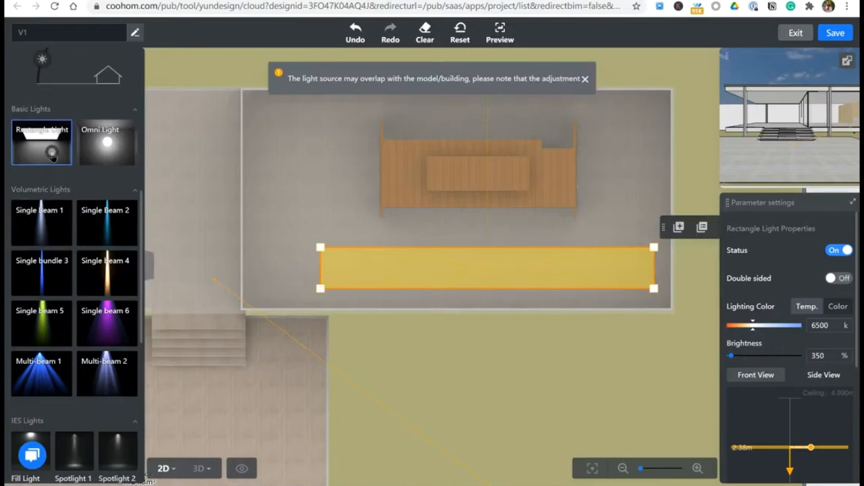
Add a second rectangle light between the covered deck and the wooden core, lengthen it along the room's depth, and save the V1 scheme.
left_click_drag(42, 142, 293, 130)
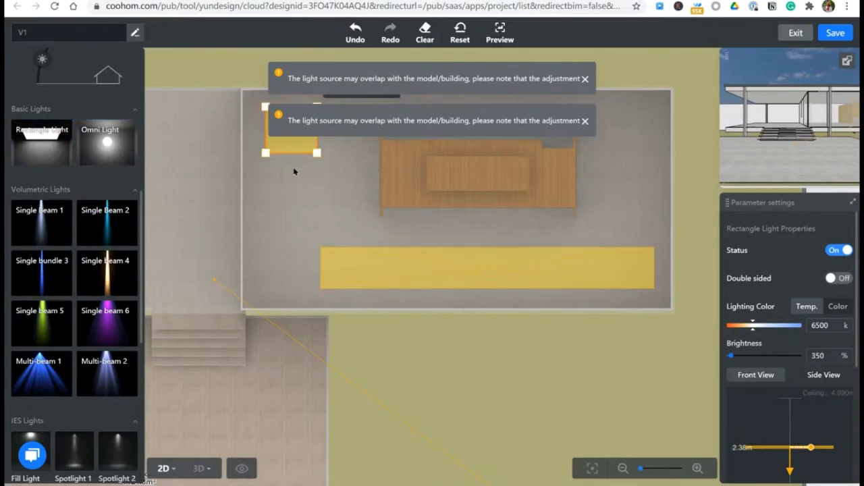
left_click_drag(268, 157, 261, 227)
left_click(488, 360)
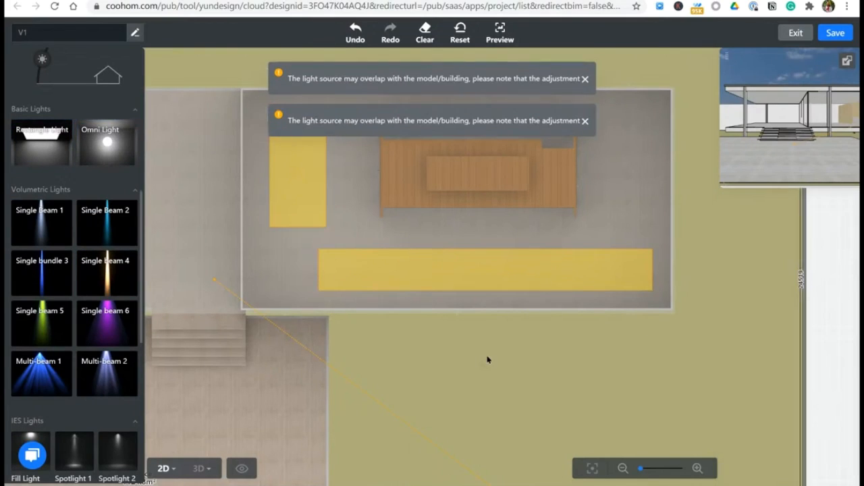
left_click(448, 278)
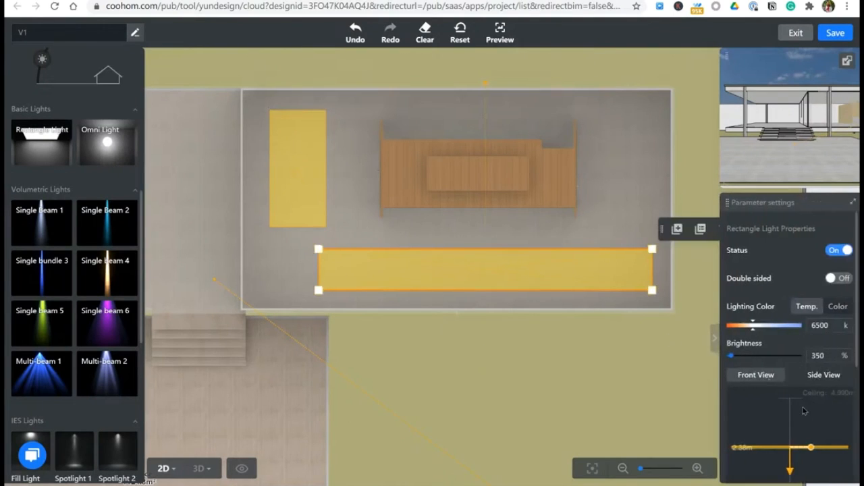
left_click(610, 74)
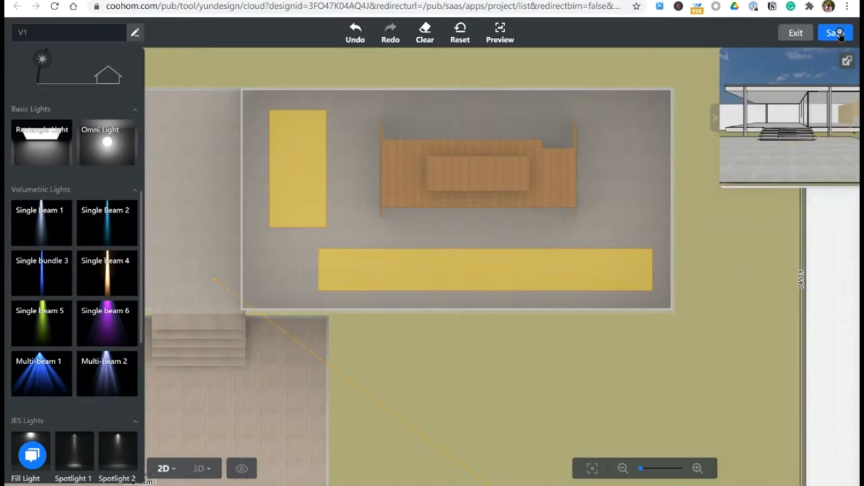
left_click(836, 33)
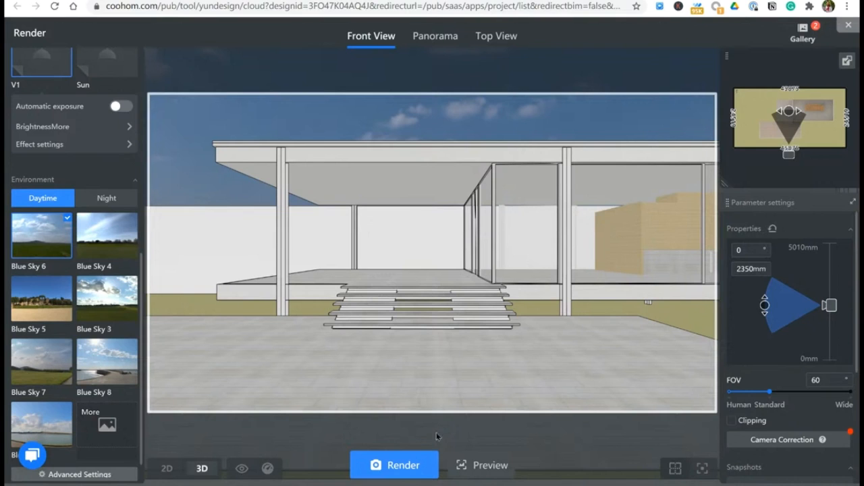
Render the front view of the terrace in HD 1920*1080 with the updated V1 lighting.
scroll(80, 225, "up", 5)
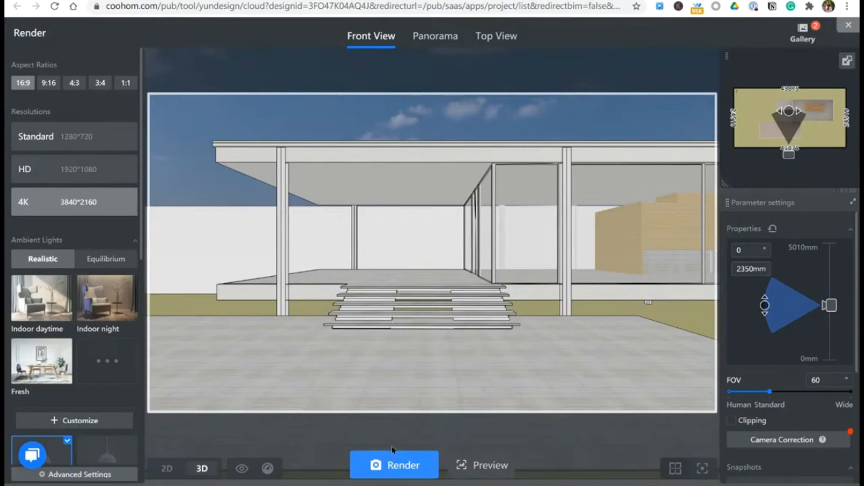
left_click(74, 169)
left_click(391, 466)
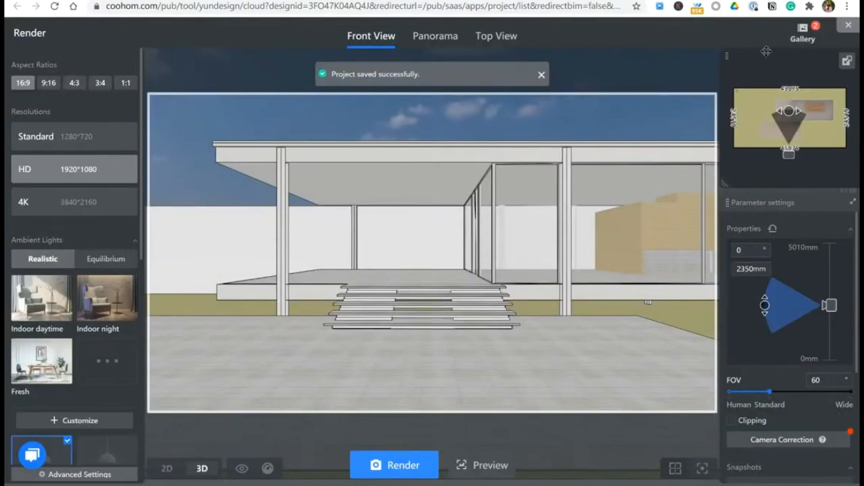
Compare the Standard Terrace rendering lit by V1 with the earlier 4K renderings in the gallery, and return to the render settings.
mouse_move(803, 38)
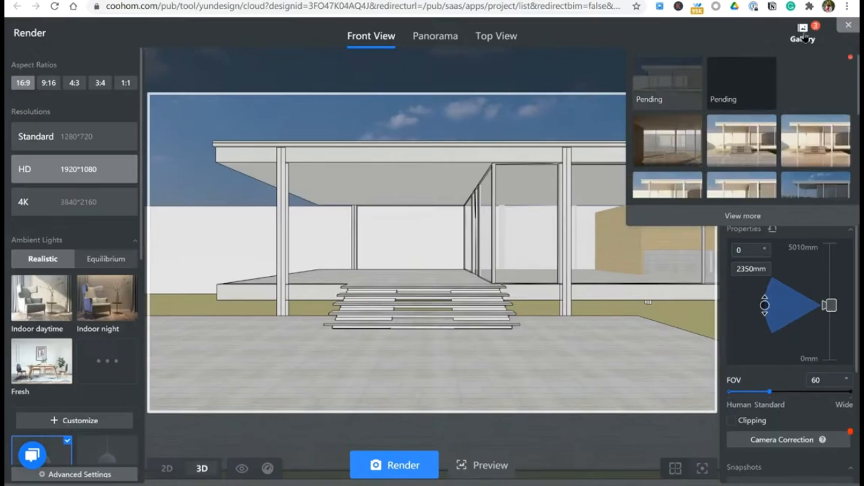
left_click(809, 76)
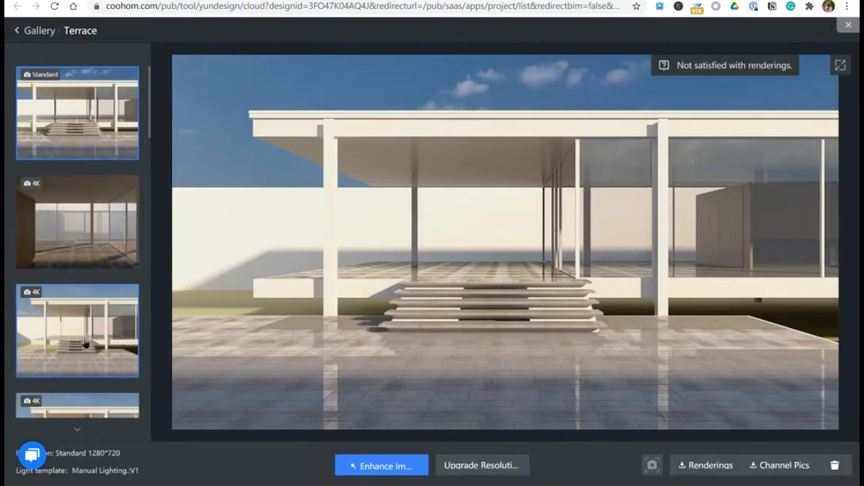
left_click(80, 337)
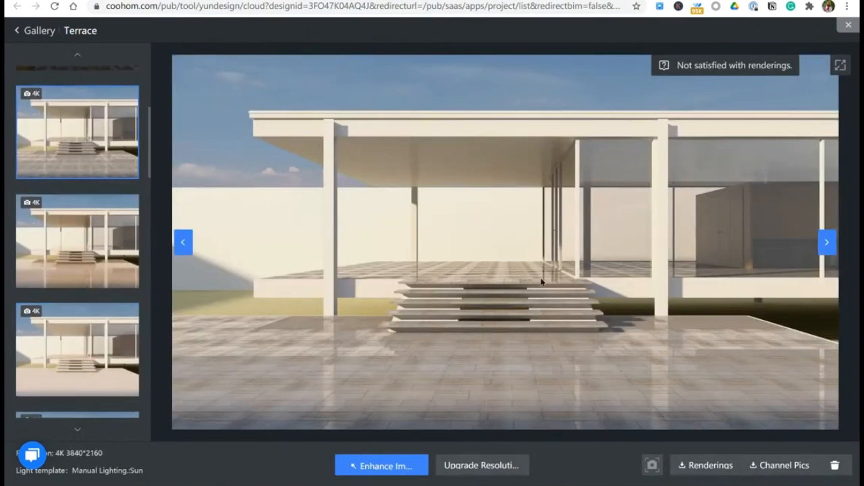
left_click(469, 302)
left_click(330, 268)
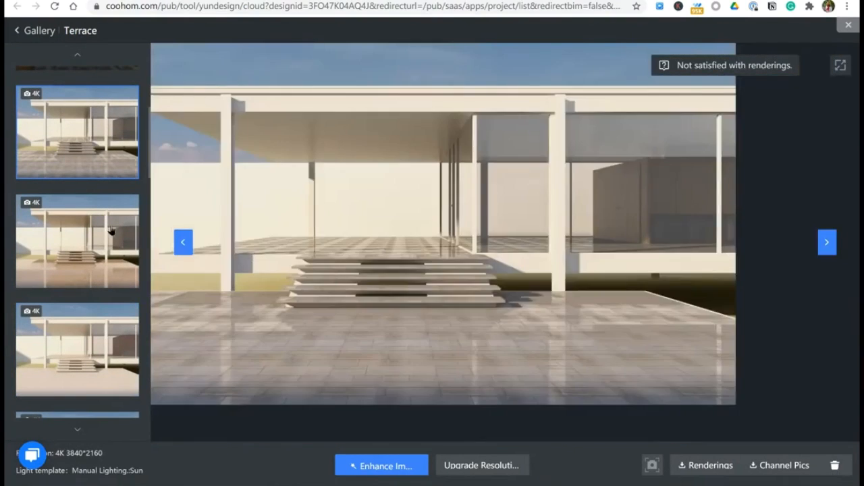
left_click(111, 231)
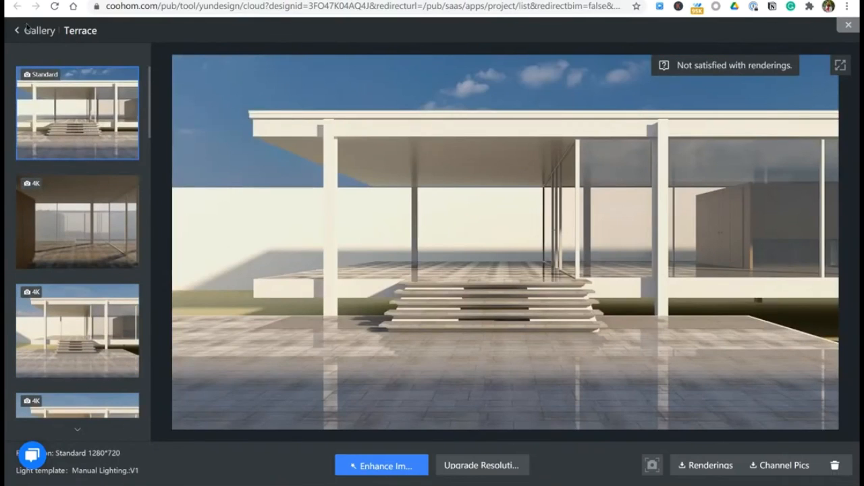
left_click(848, 27)
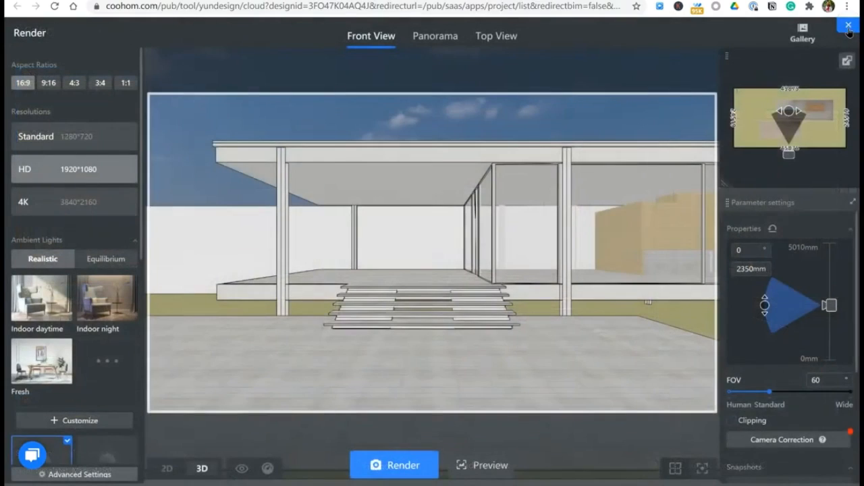
Review the ambient light and environment settings, and compare the new HD Terrace rendering with the 4K version in the gallery.
mouse_move(805, 39)
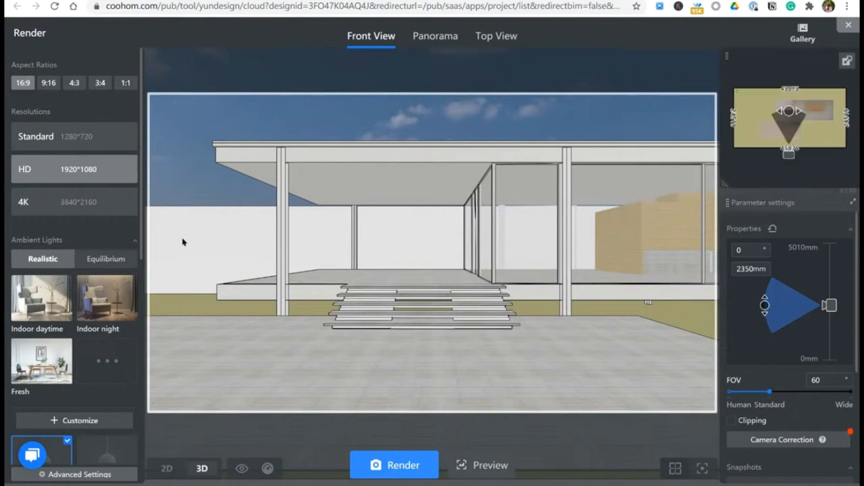
scroll(107, 370, "down", 2)
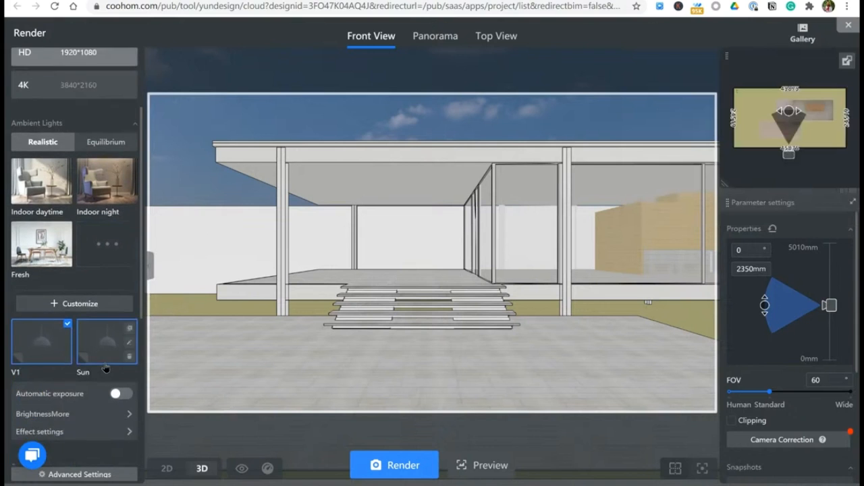
scroll(105, 368, "down", 2)
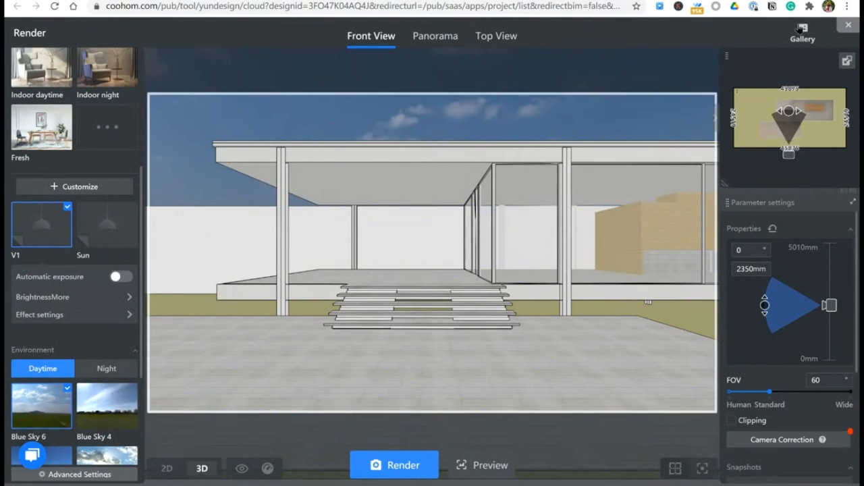
left_click(743, 85)
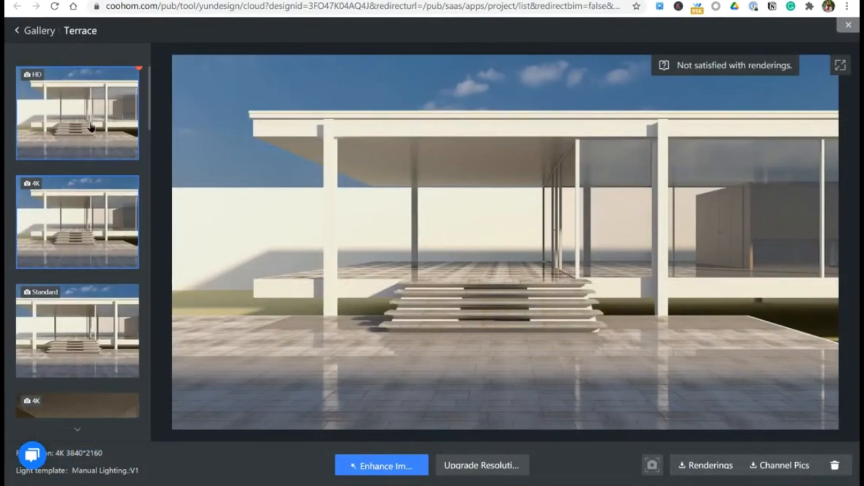
scroll(77, 194, "down", 1)
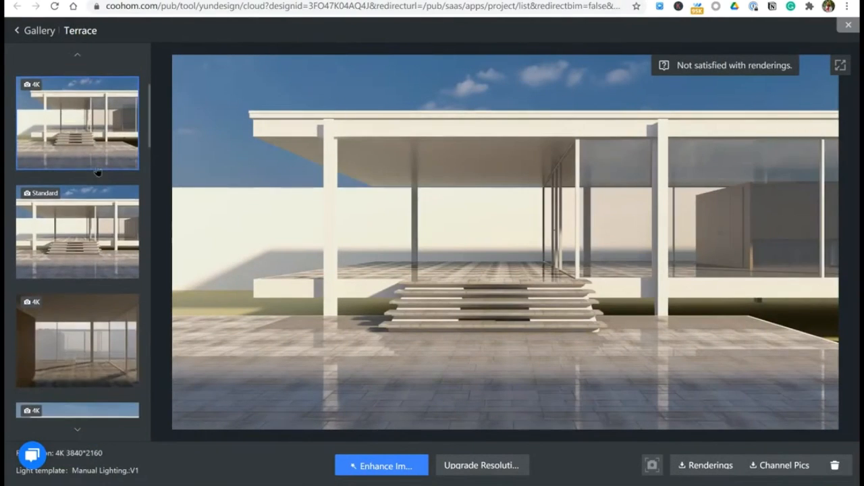
scroll(97, 172, "up", 1)
left_click(88, 111)
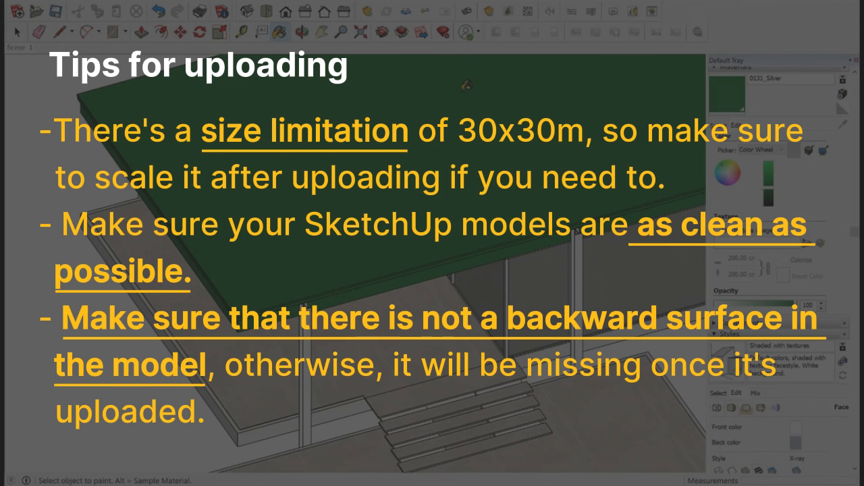
Switch to SketchUp, set the style's back face colour to red, and display the model in the Monochrome face style.
key("space")
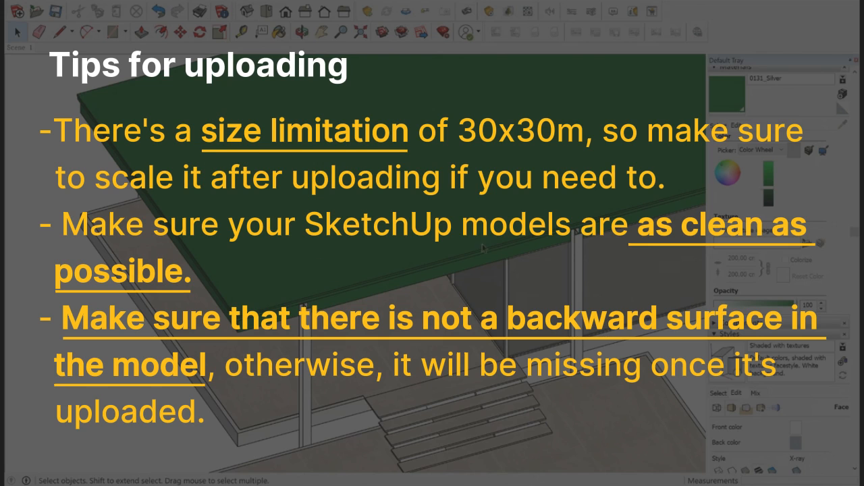
left_click(719, 125)
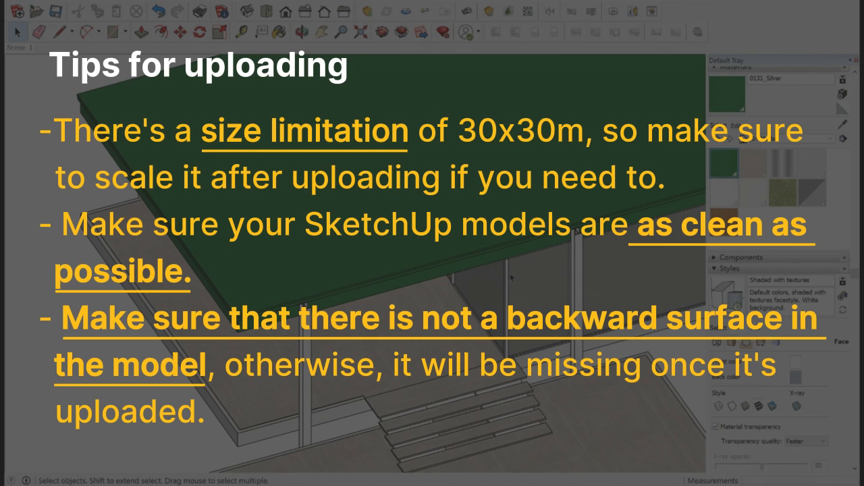
scroll(759, 332, "down", 3)
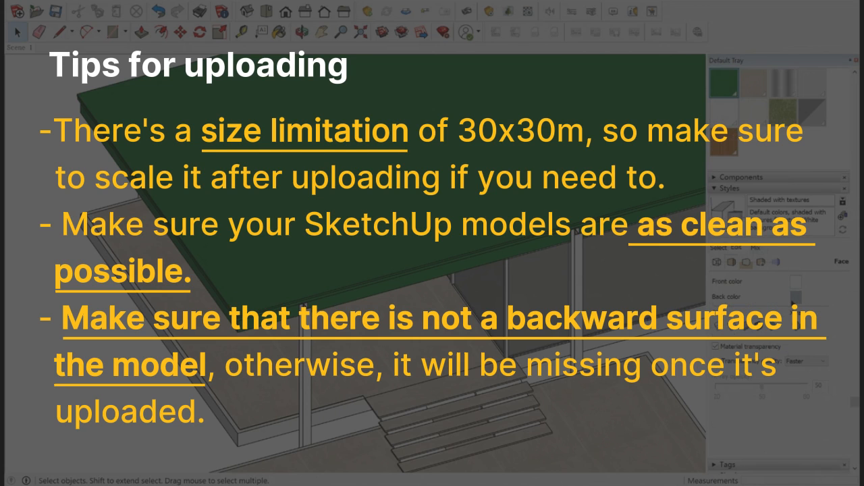
left_click(796, 298)
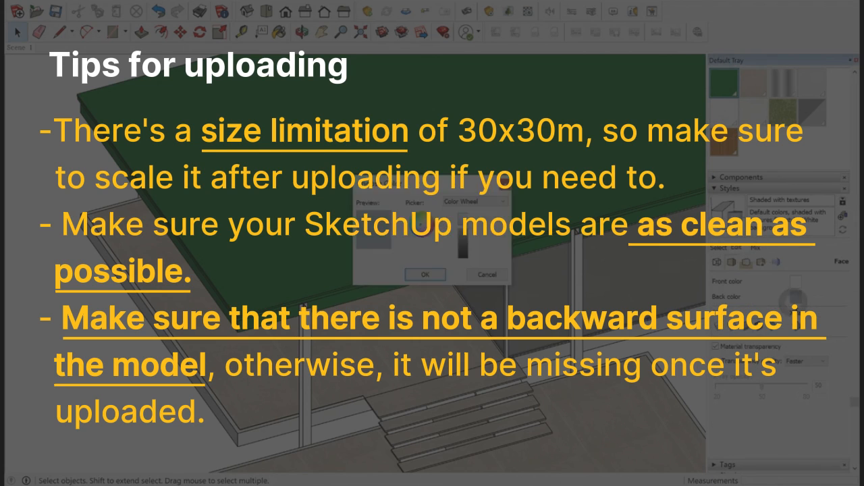
left_click(424, 228)
left_click(436, 277)
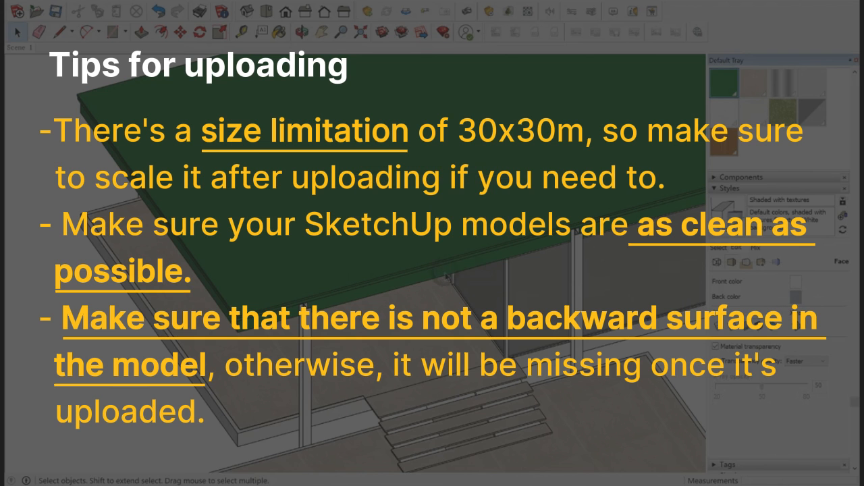
left_click(779, 327)
Examine the roof, decks, columns and stairs of the house from several angles for backward surfaces.
scroll(353, 307, "down", 3)
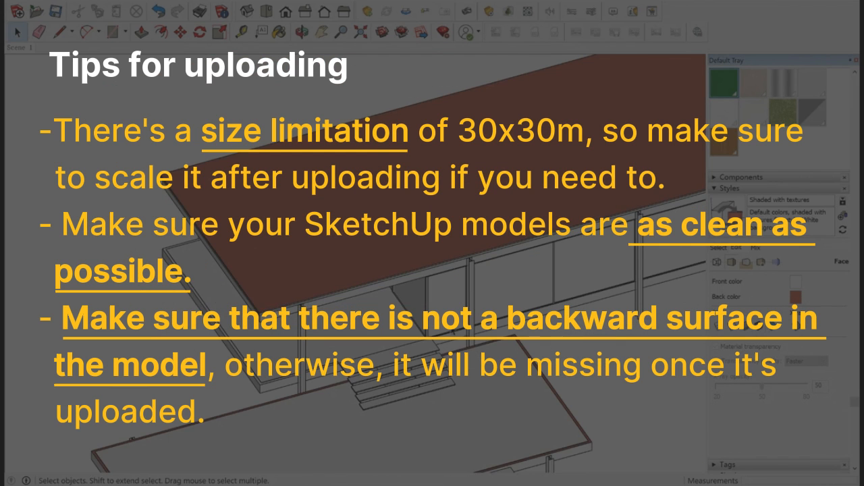
middle_click_drag(353, 307, 439, 174)
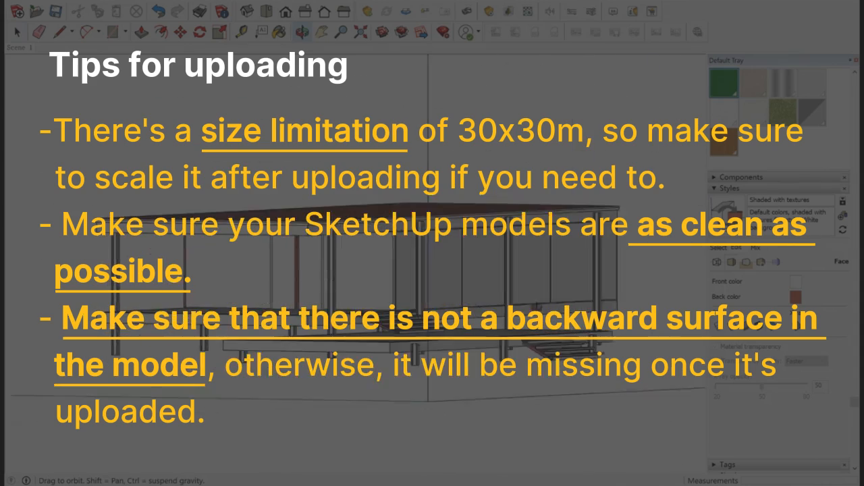
scroll(567, 344, "up", 4)
scroll(522, 384, "up", 2)
scroll(523, 384, "down", 5)
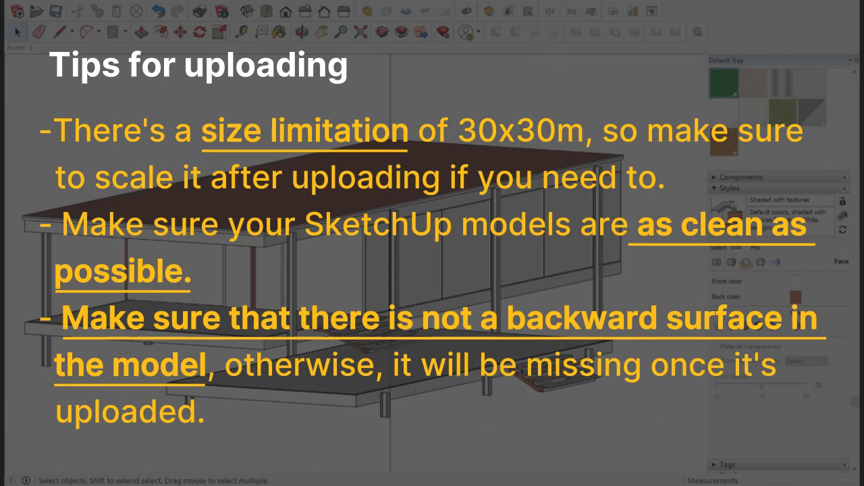
middle_click_drag(473, 283, 442, 386)
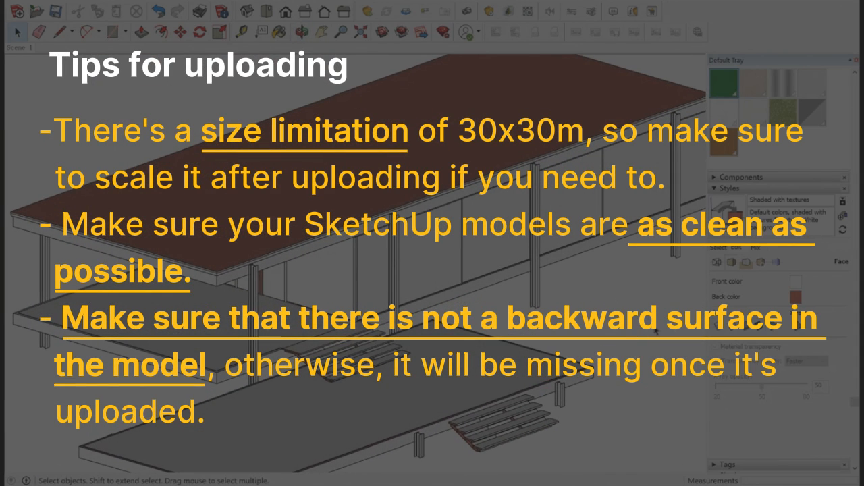